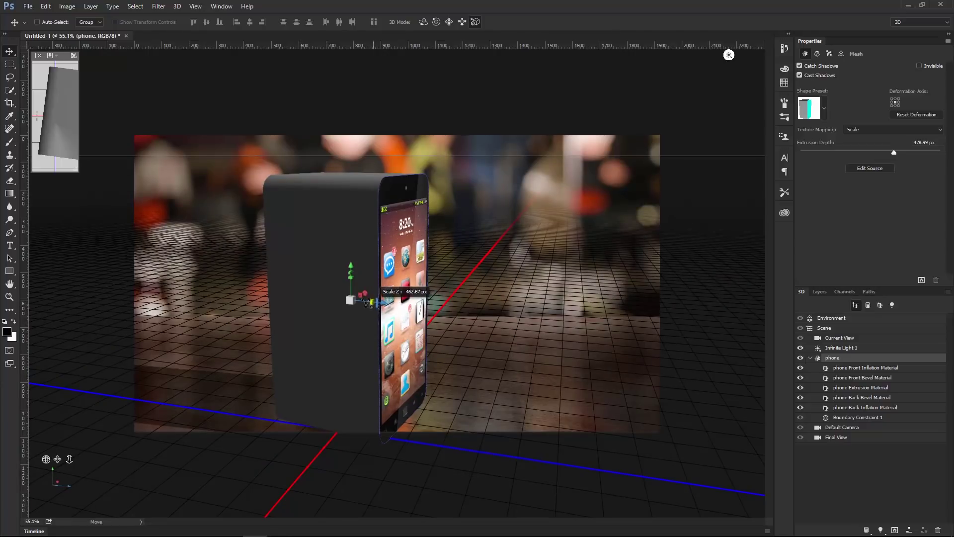
Scale the extruded 3D phone mesh along its Z axis
drag(371, 302, 424, 341)
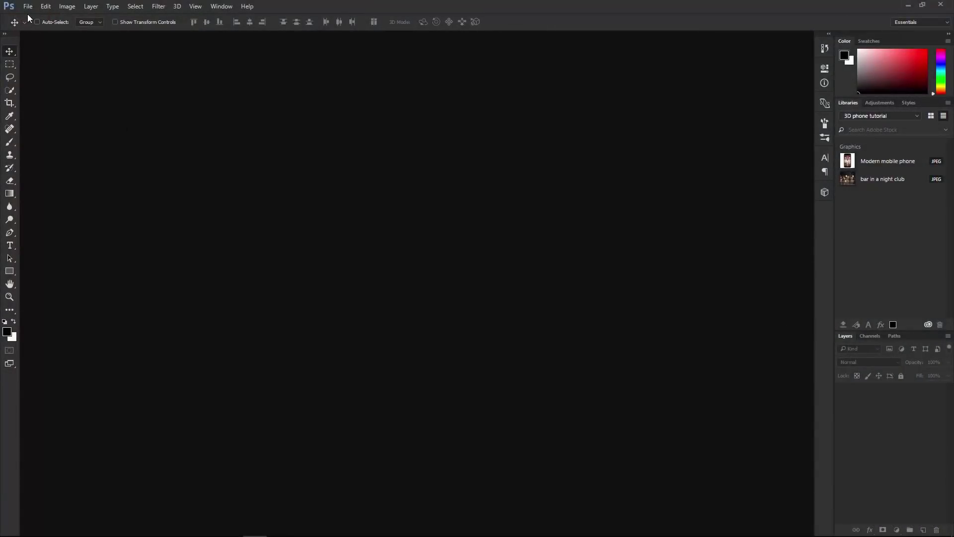
Create a new 1920-pixel-wide RGB document at 72 pixels per inch with a white background
click(28, 6)
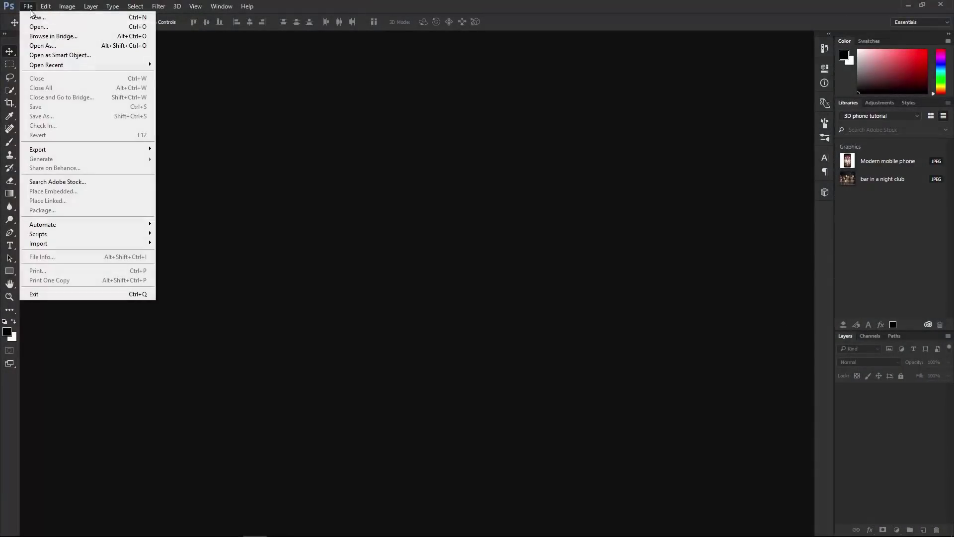
click(36, 18)
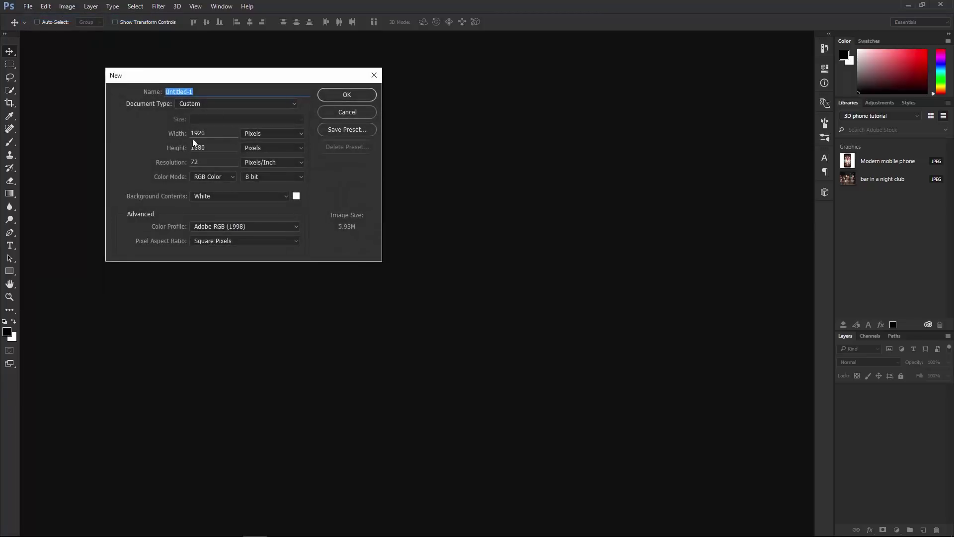
click(356, 95)
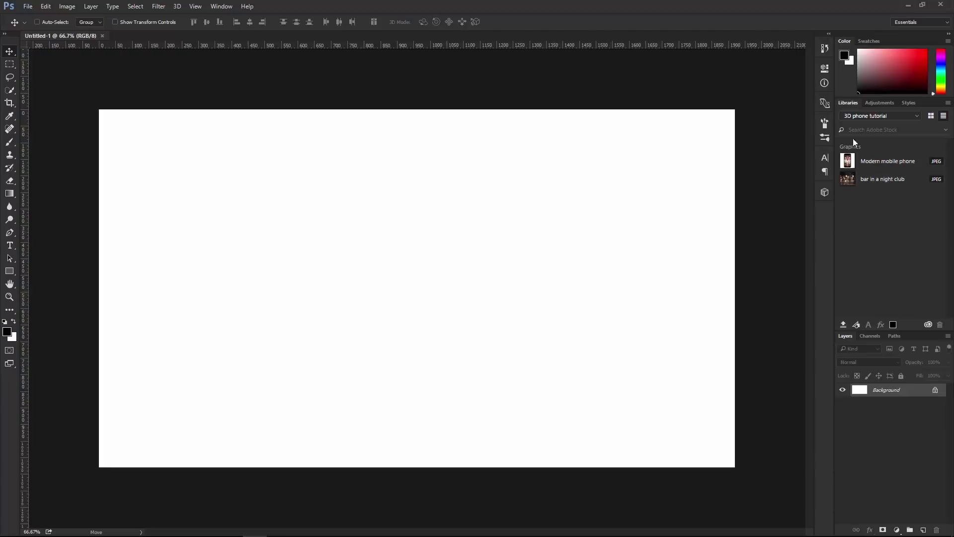
click(880, 119)
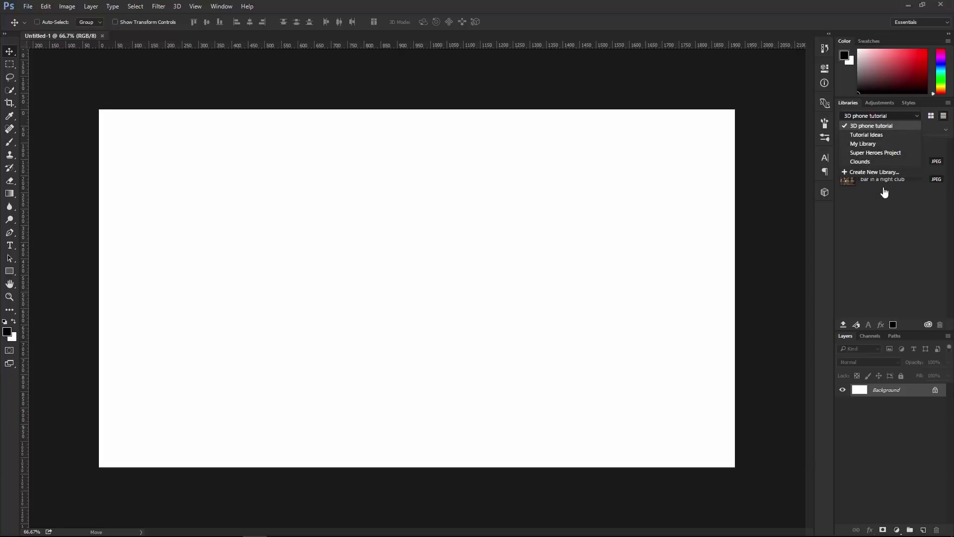
click(887, 213)
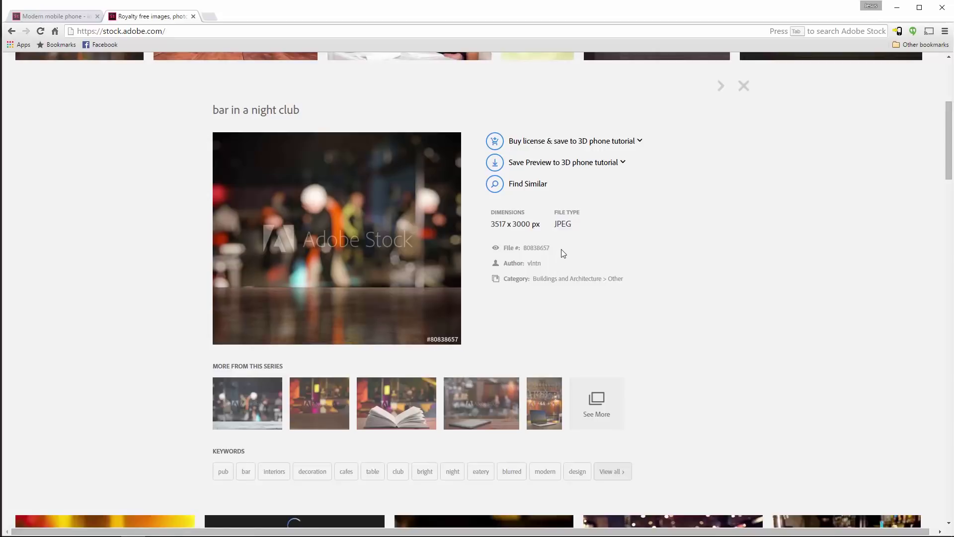
Copy the file number of the "bar in a night club" image and search Adobe Stock for 80838657
drag(550, 249, 521, 250)
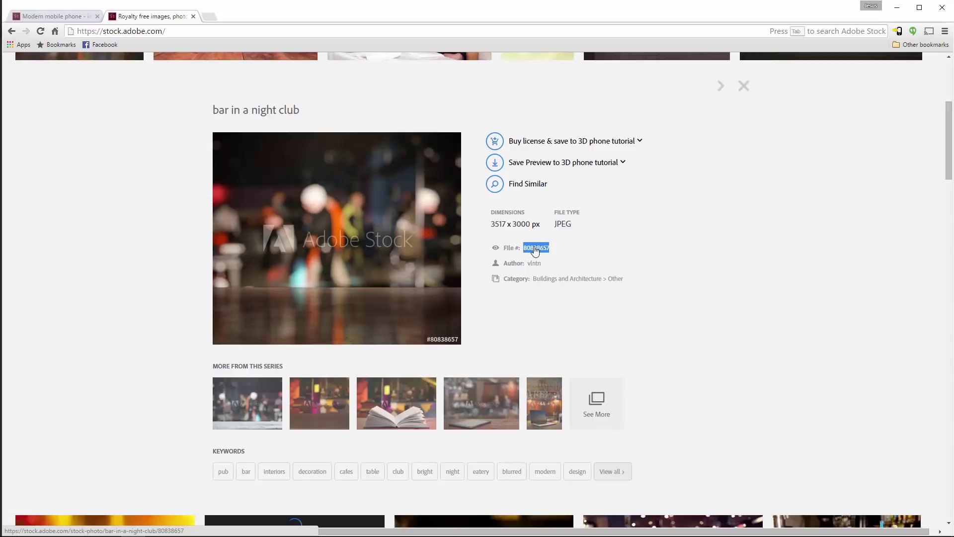
right_click(540, 252)
click(566, 317)
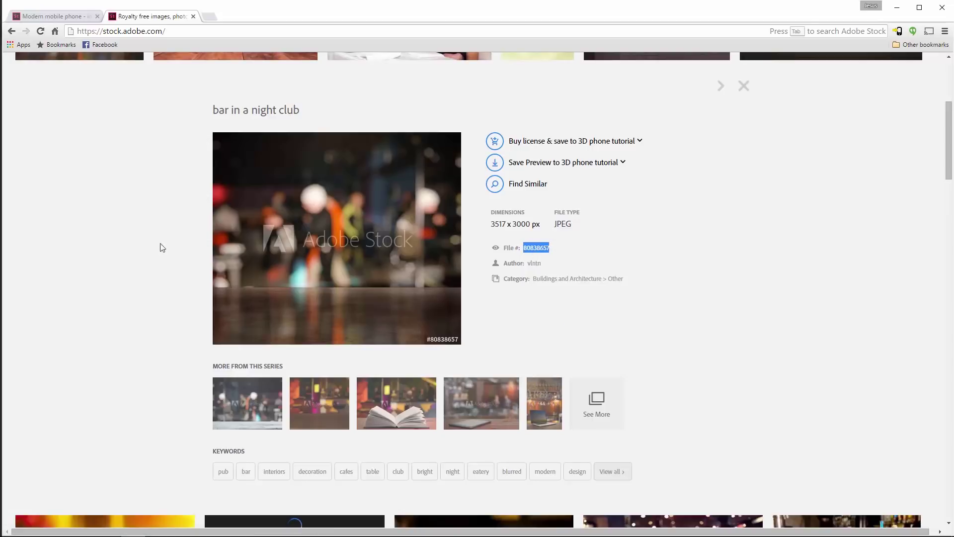
scroll(149, 245, up, 4)
scroll(143, 245, up, 1)
right_click(153, 97)
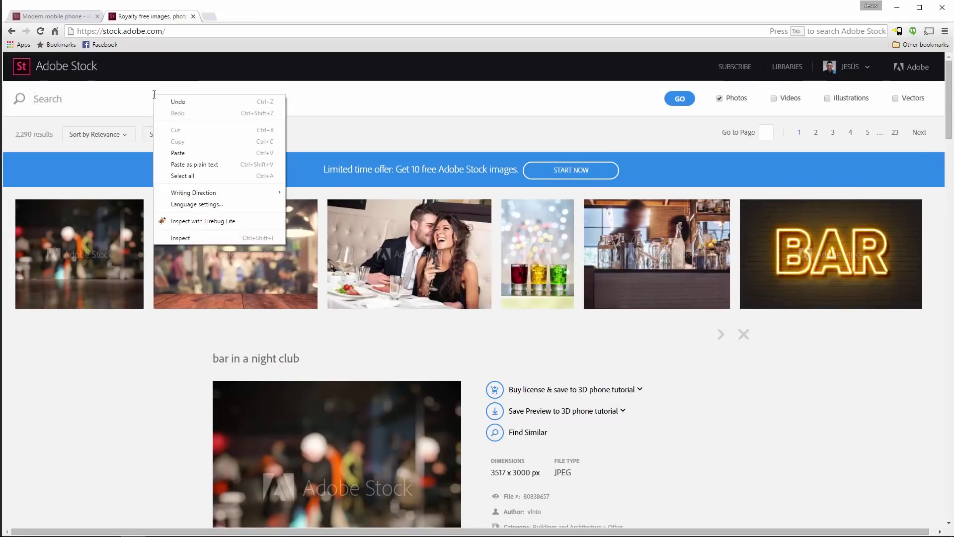
click(189, 151)
click(679, 101)
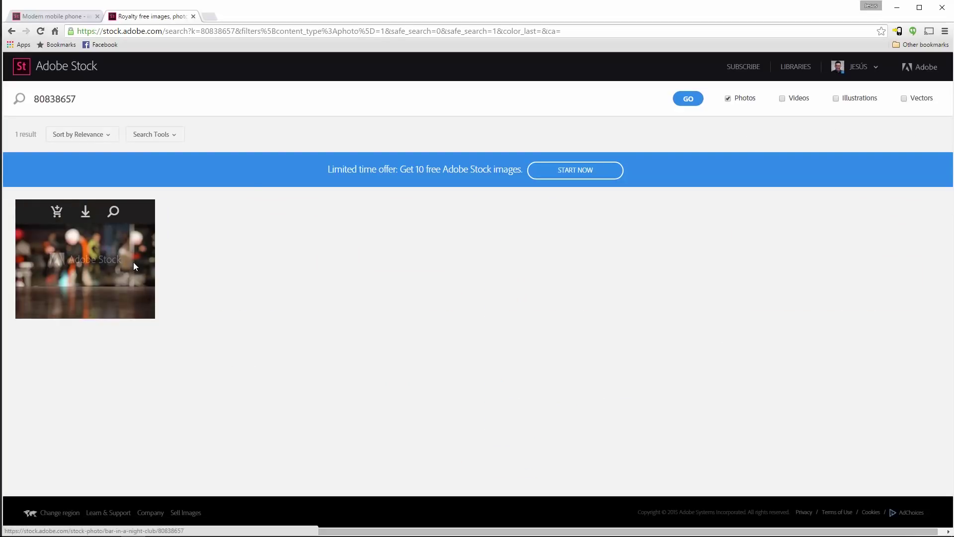
Open the "bar in a night club" search result and save its preview to the desktop
click(133, 261)
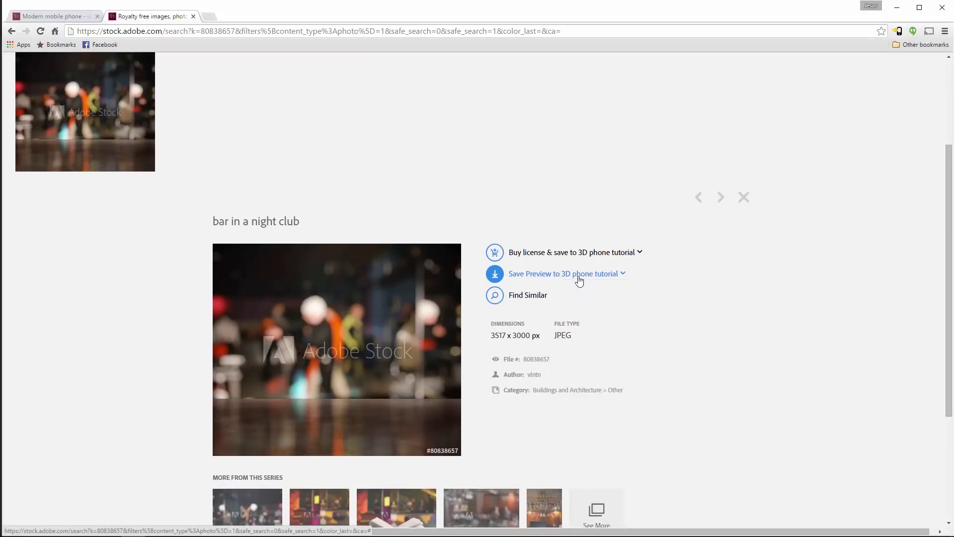
click(594, 278)
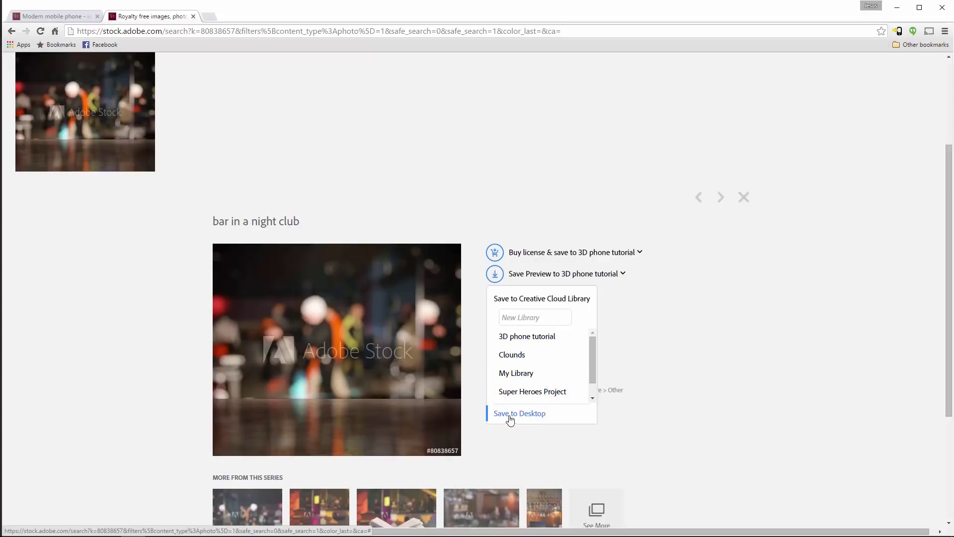
click(540, 420)
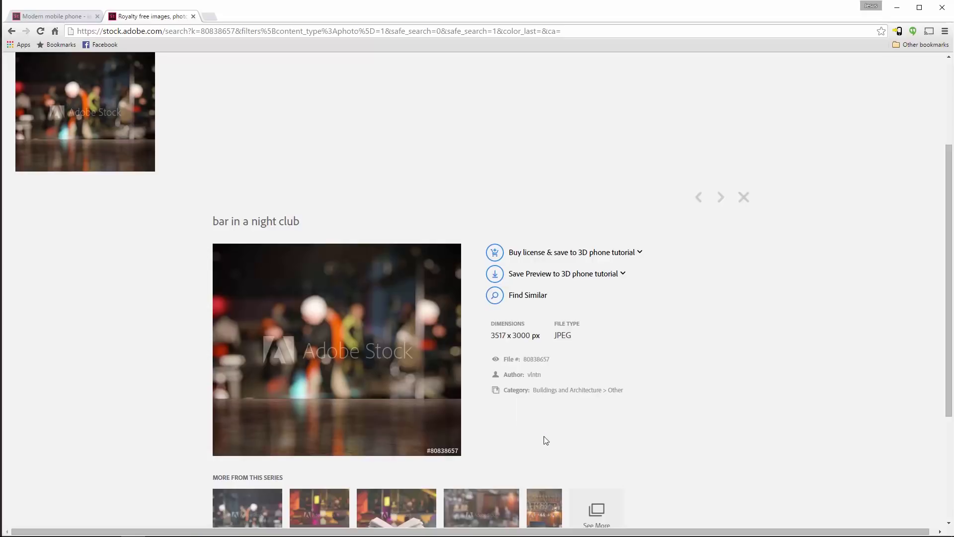
Open the "Modern mobile phone" page in the browser and copy its file number, 91187020
click(70, 19)
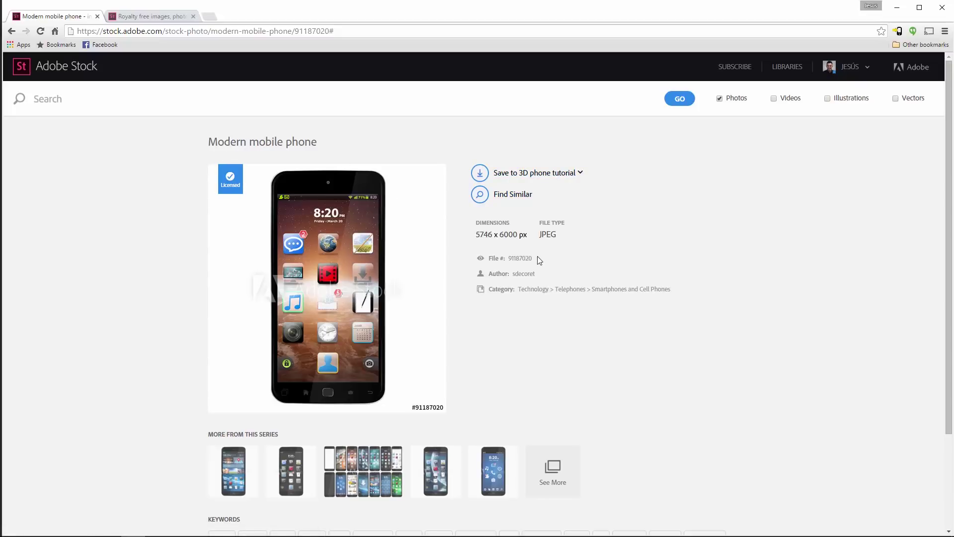
drag(535, 258, 509, 258)
right_click(520, 258)
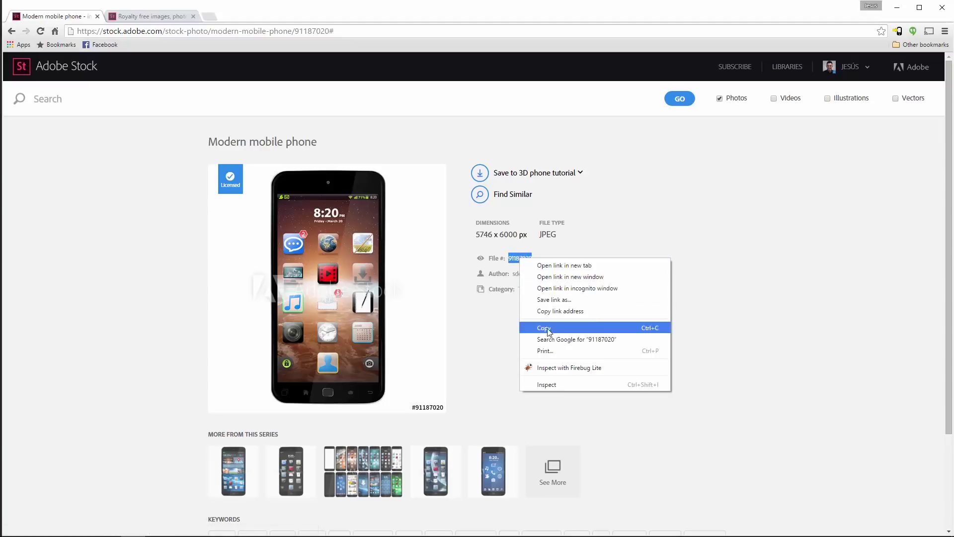
click(544, 327)
click(562, 257)
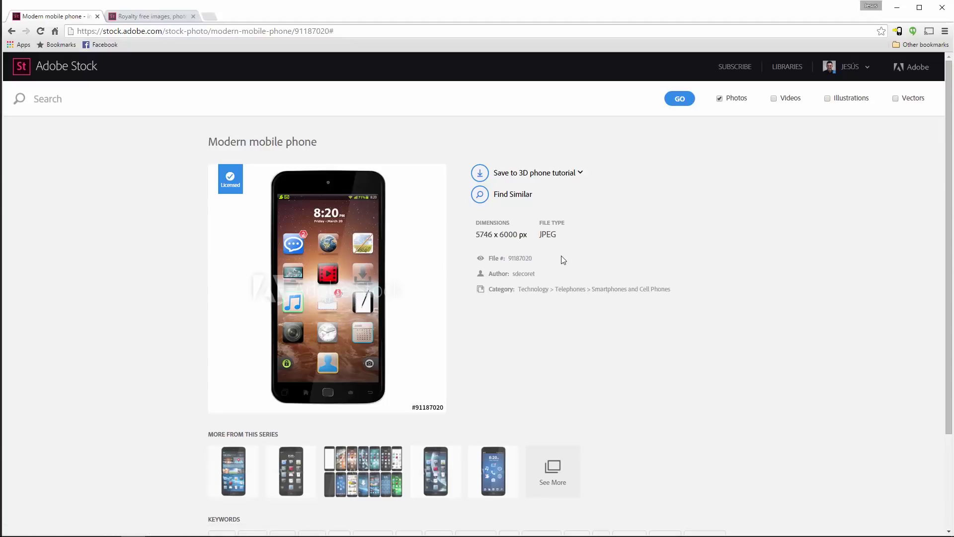
Switch to Photoshop, search Adobe Stock within Libraries for the copied number 91187020, and clear the search
key(alt+Tab)
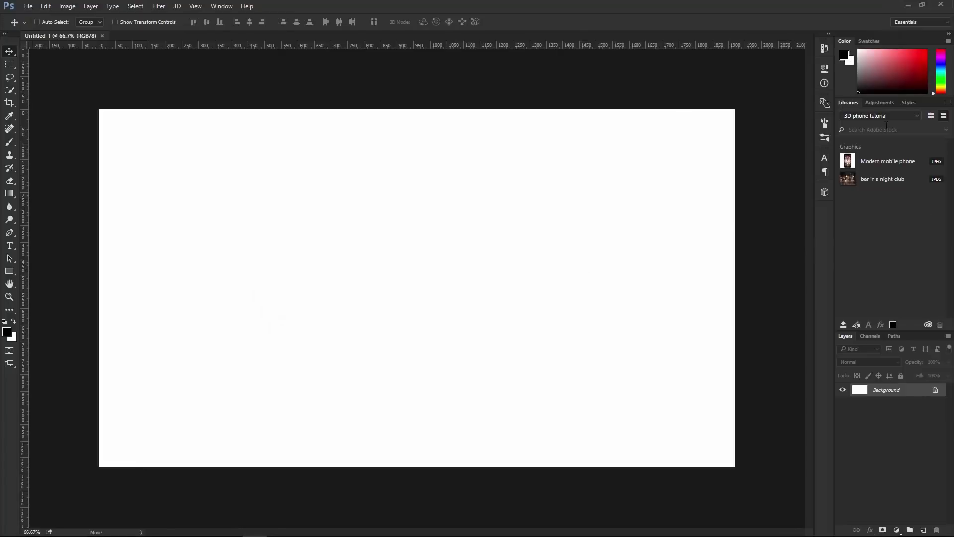
click(868, 130)
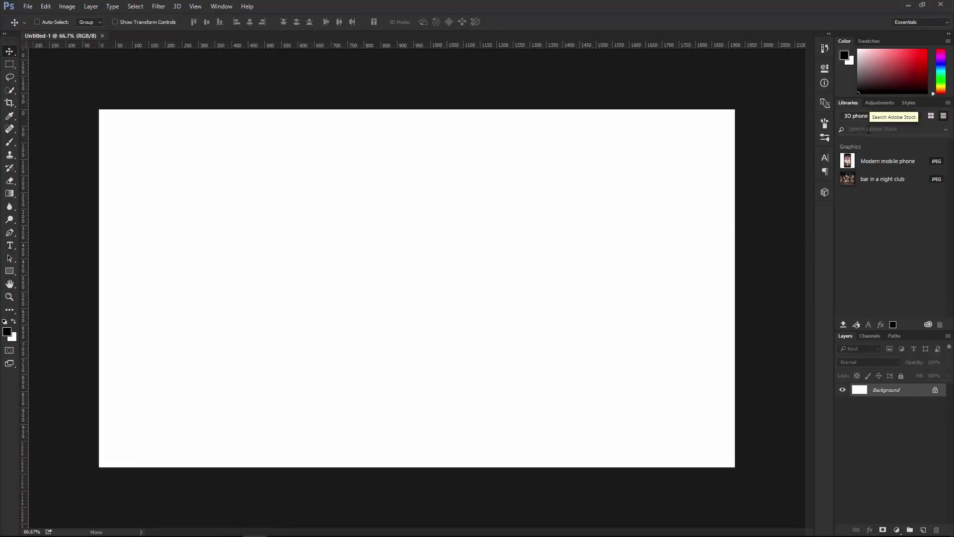
right_click(868, 130)
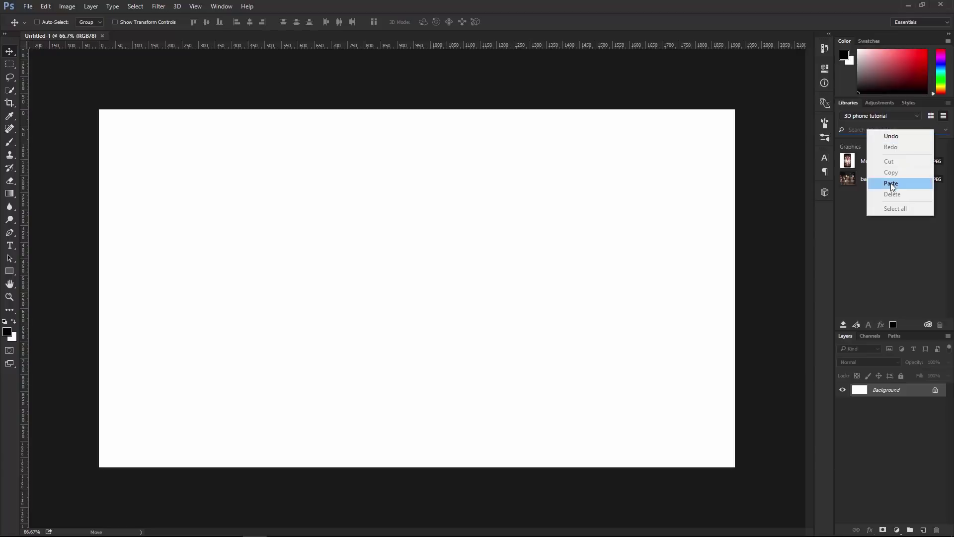
click(879, 183)
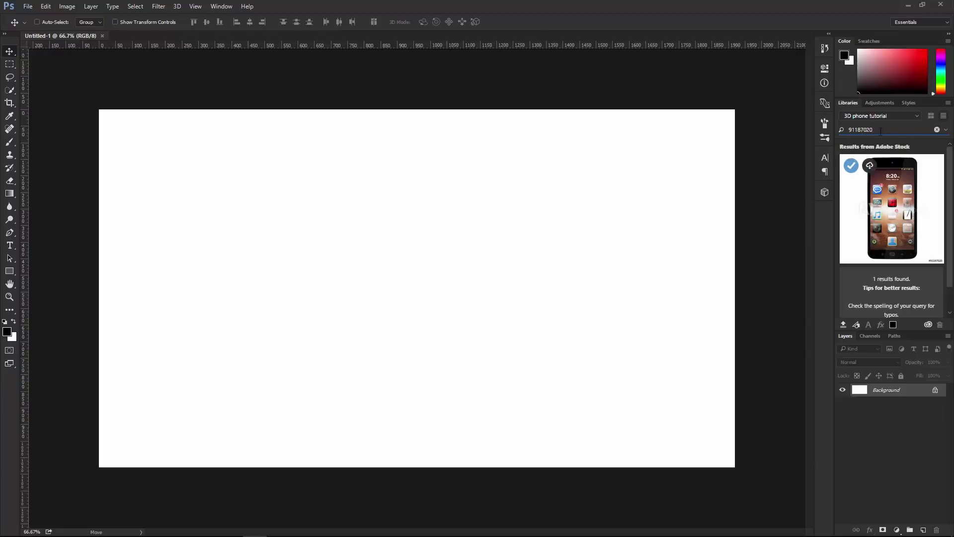
click(937, 130)
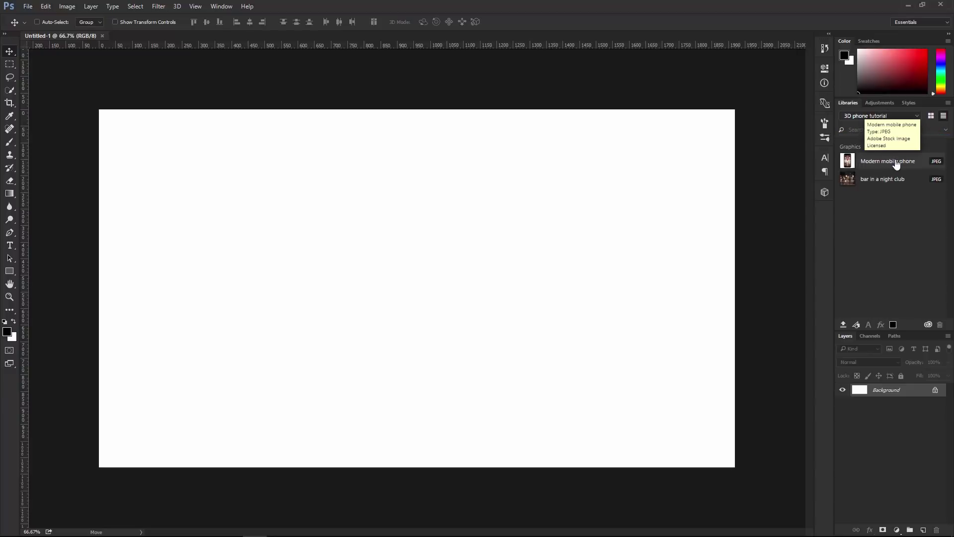
Place the "Modern mobile phone" graphic from the 3D phone tutorial library at the center of the canvas
drag(888, 162, 497, 264)
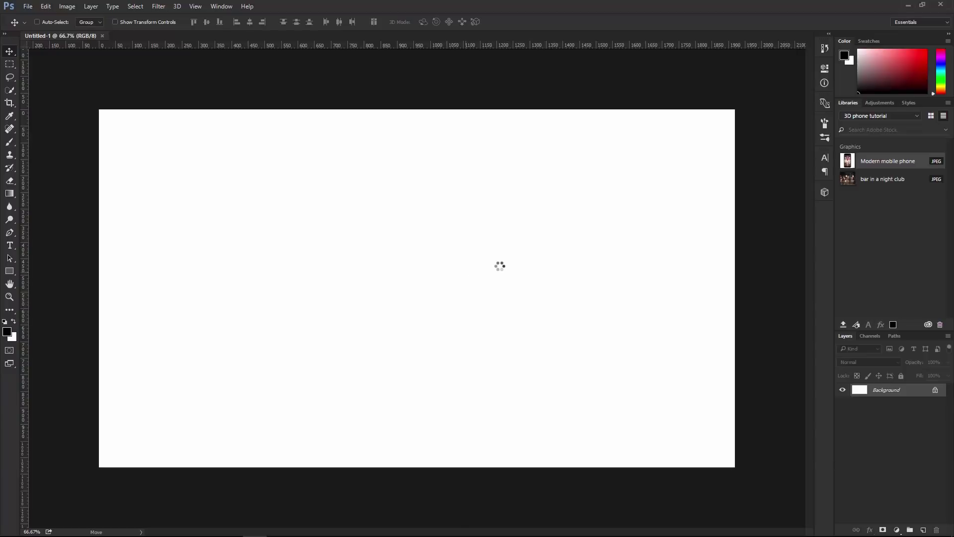
drag(497, 200, 446, 216)
key(Return)
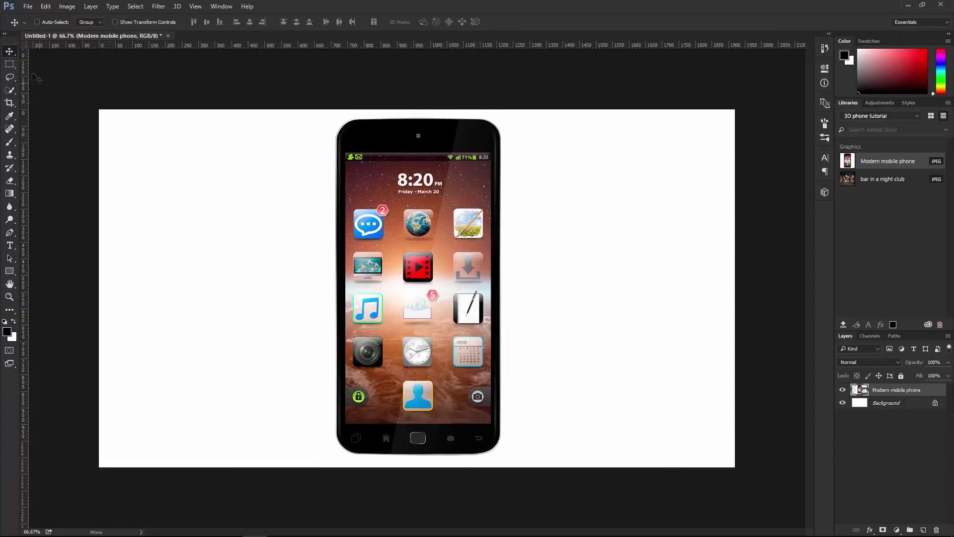
Place "bar in a night club.jpg" as an embedded image and move its layer below the "Modern mobile phone" layer
click(27, 7)
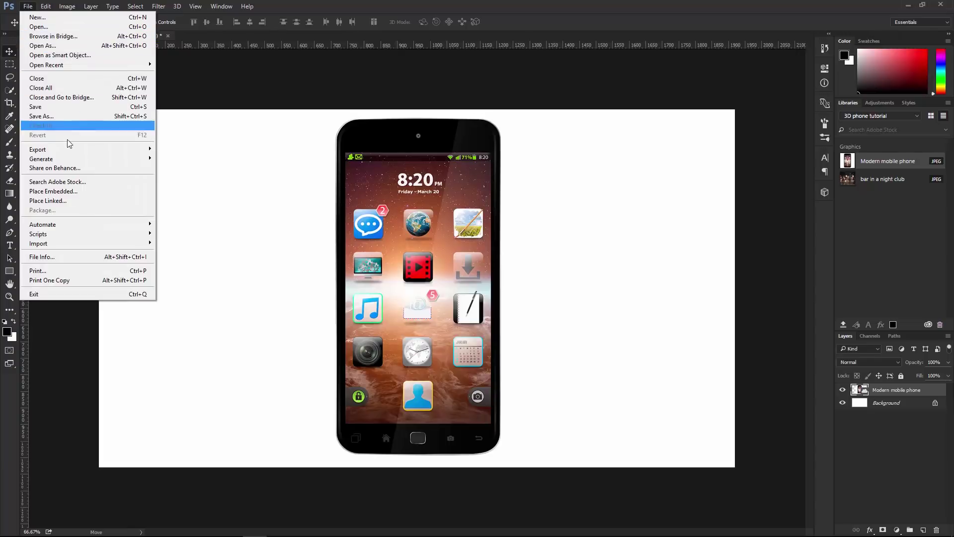
click(74, 193)
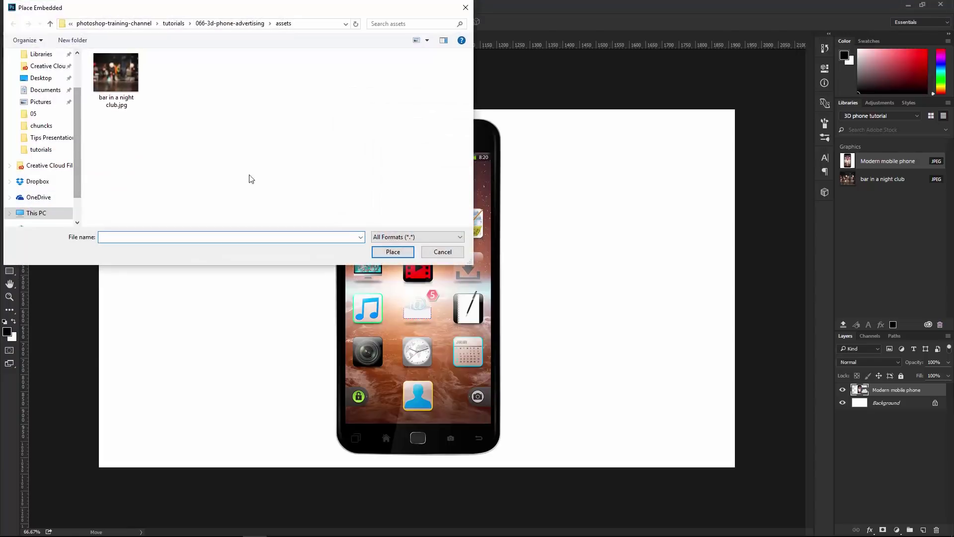
click(136, 94)
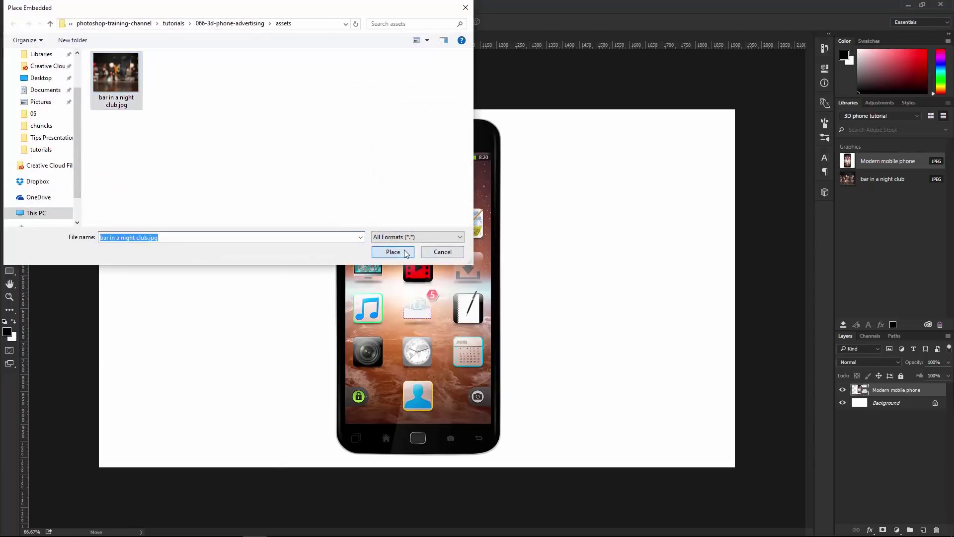
click(393, 252)
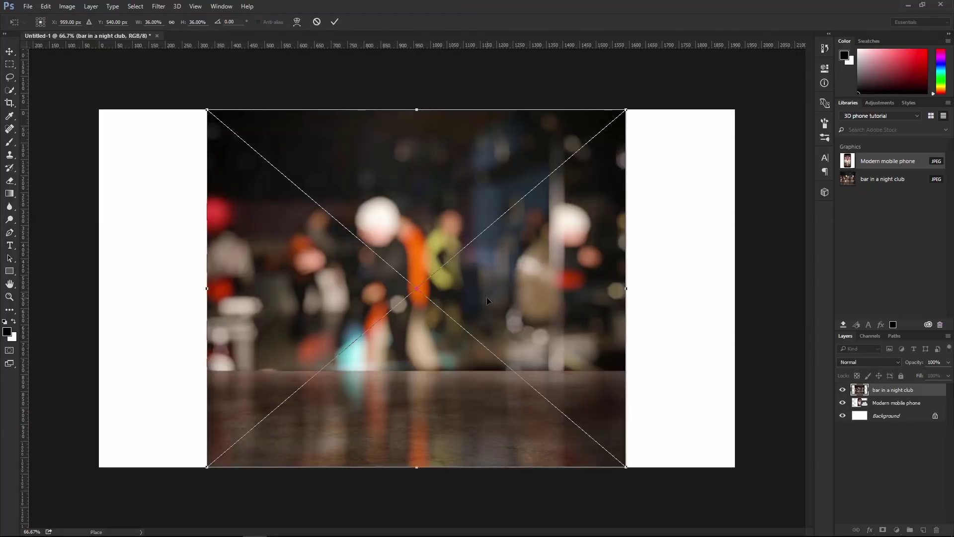
key(Return)
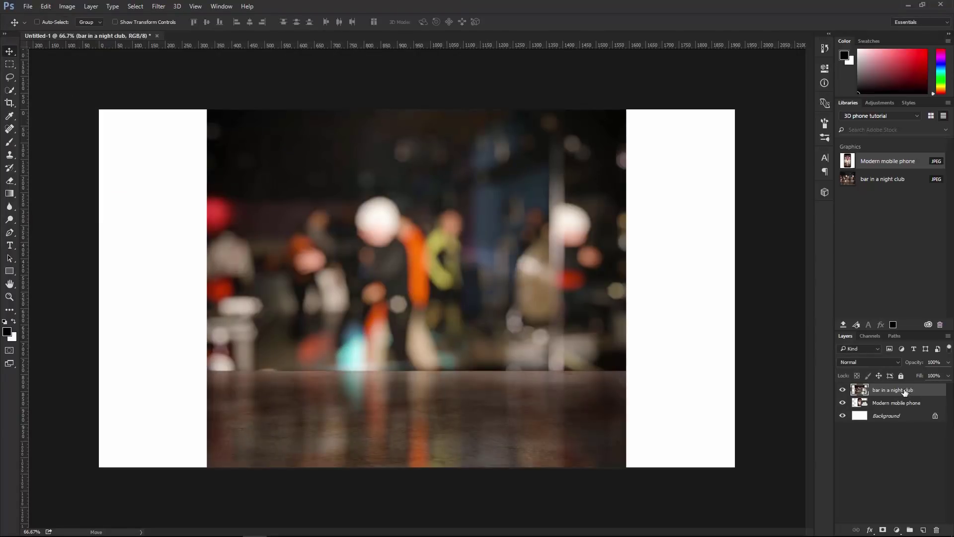
drag(864, 392, 866, 406)
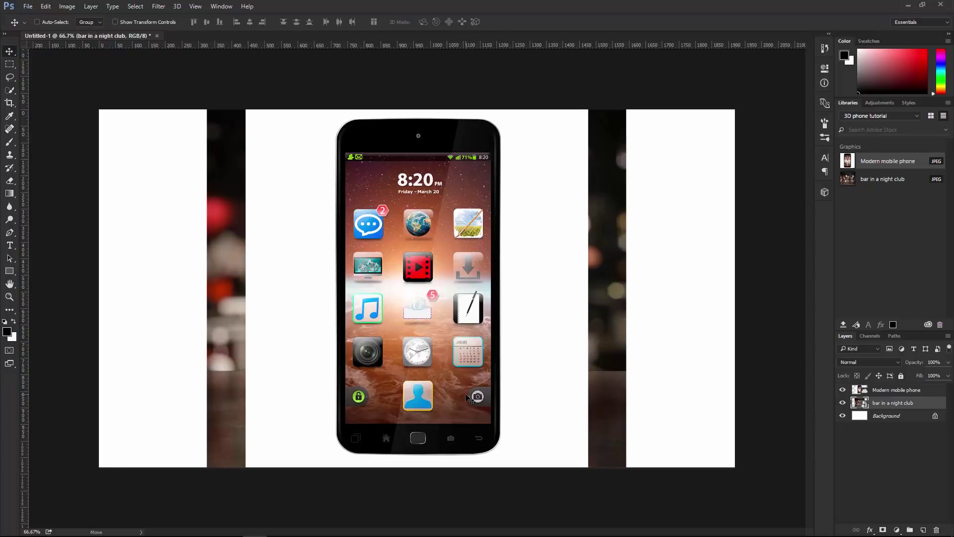
Draw a rounded rectangle path of about 490 by 1007 px around the phone and set all its corner radii to 65 px
click(11, 270)
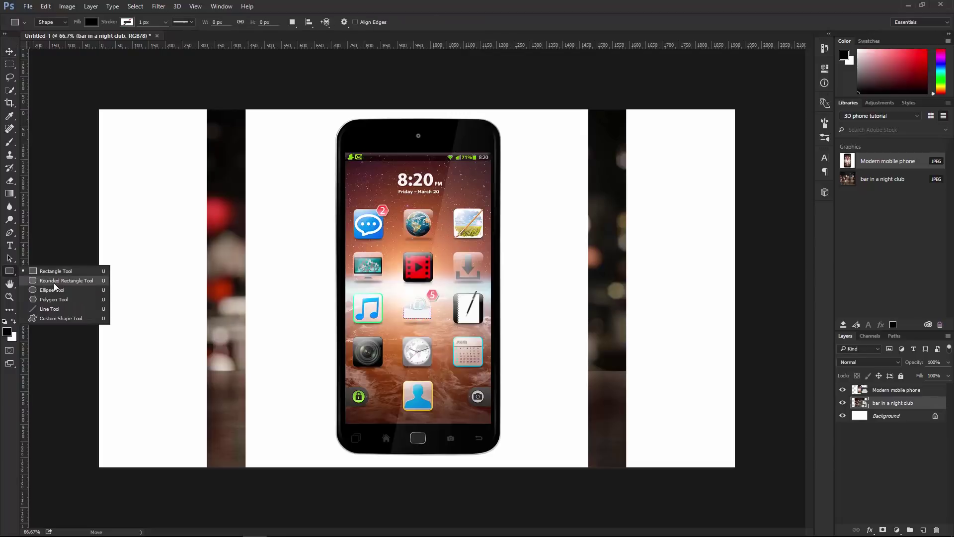
click(54, 282)
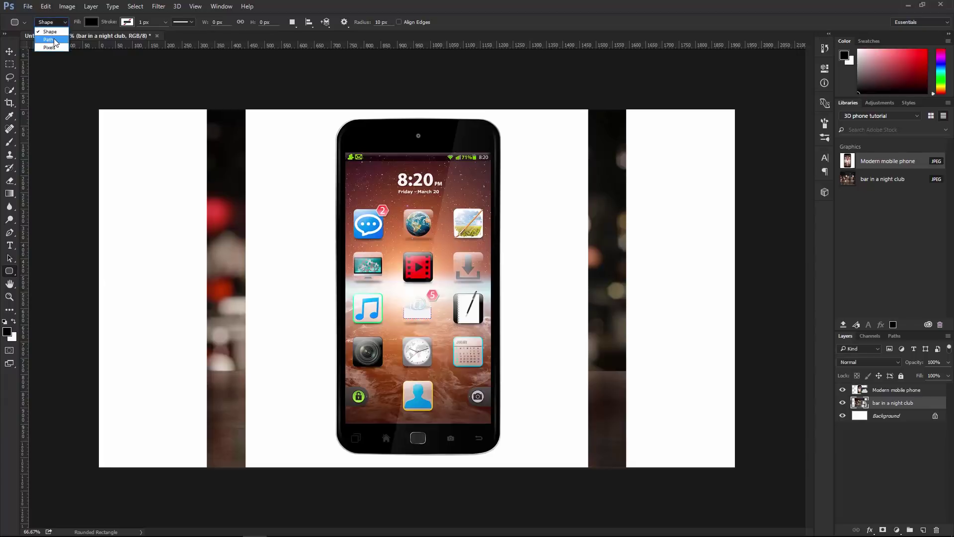
click(54, 40)
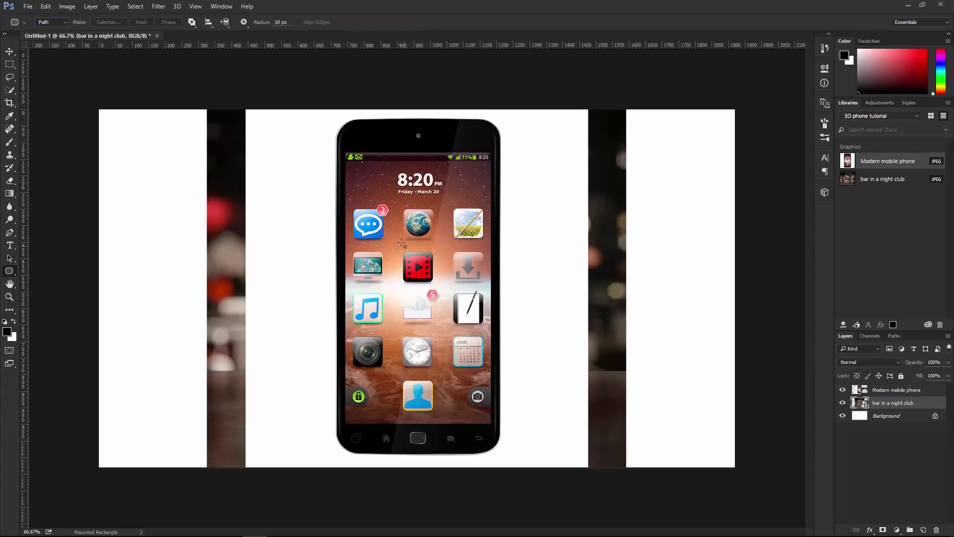
drag(338, 122, 498, 453)
key(space)
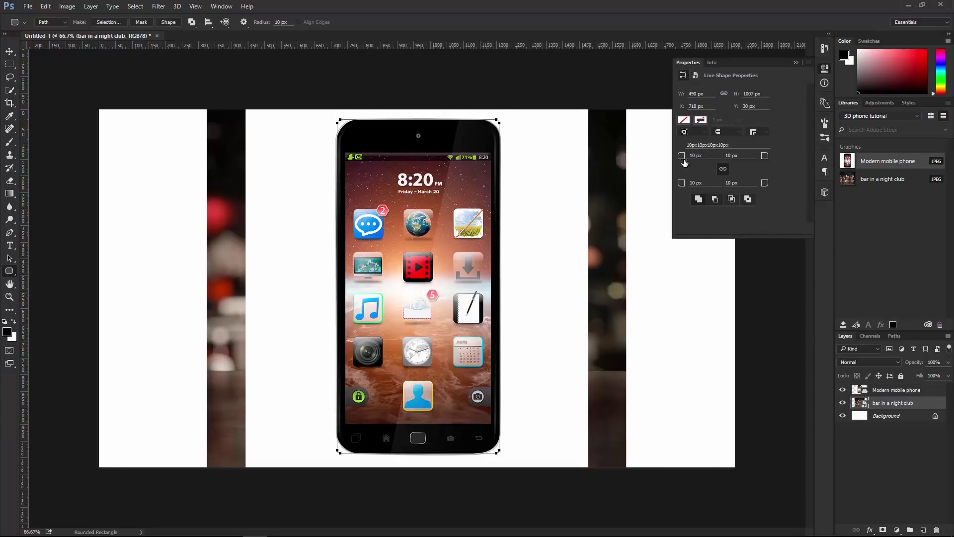
drag(679, 156, 711, 157)
key(v)
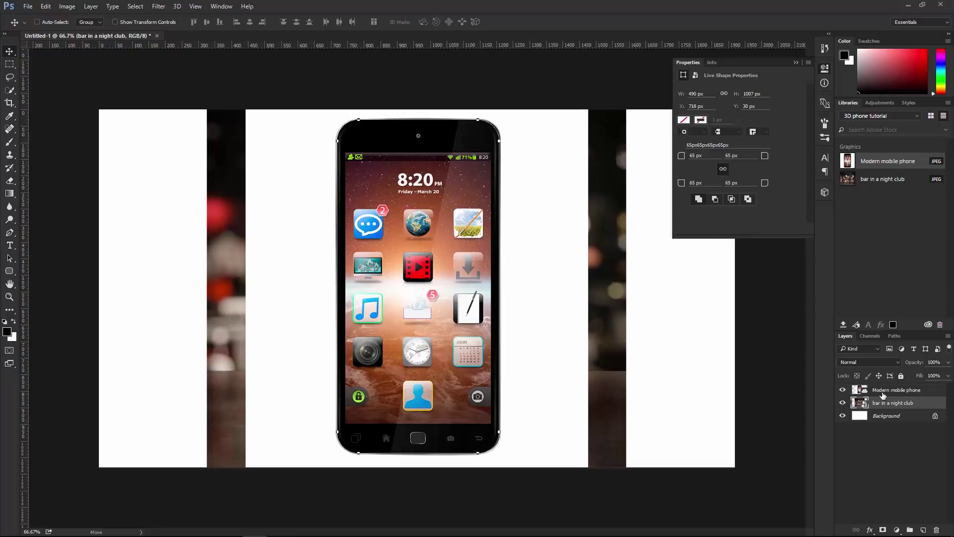
Add a vector mask to the "Modern mobile phone" layer from the rounded rectangle path
click(900, 391)
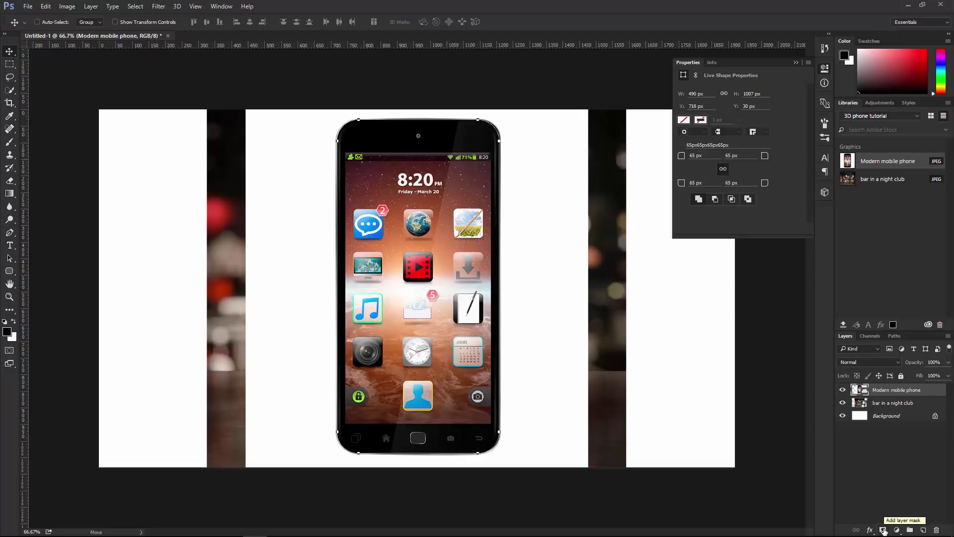
key(ctrl)
ctrl+click(883, 531)
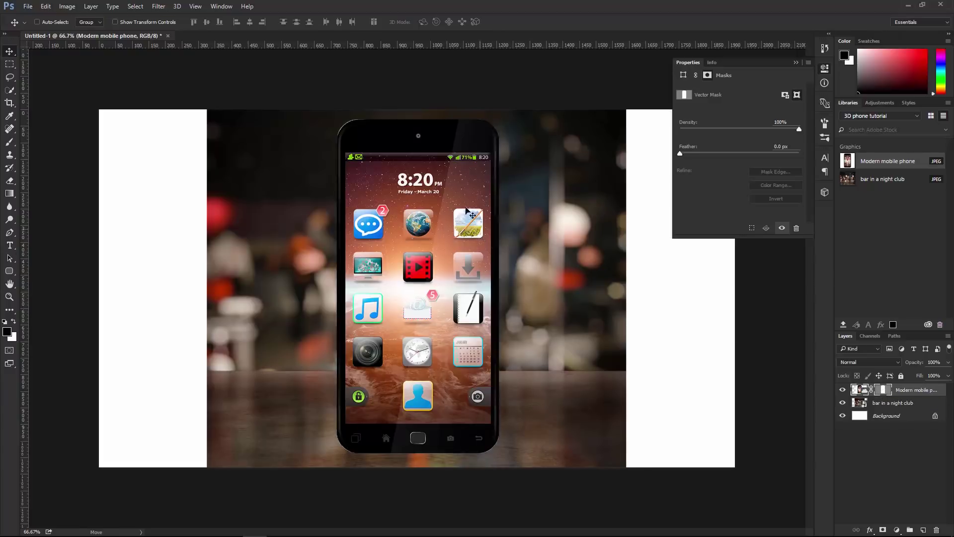
Try shifting the phone's vector mask path sideways with the Path Selection tool, and undo the move
key(a)
right_click(10, 259)
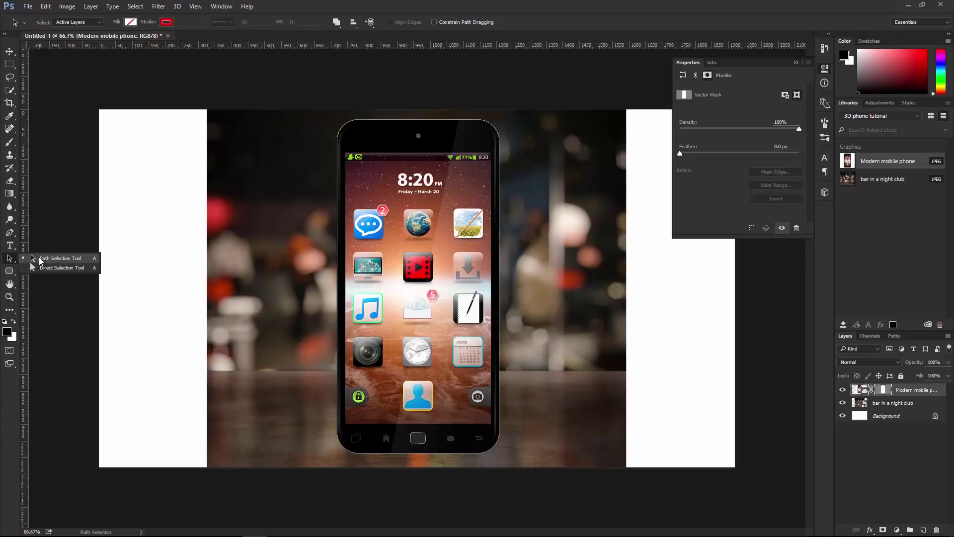
click(40, 258)
click(339, 122)
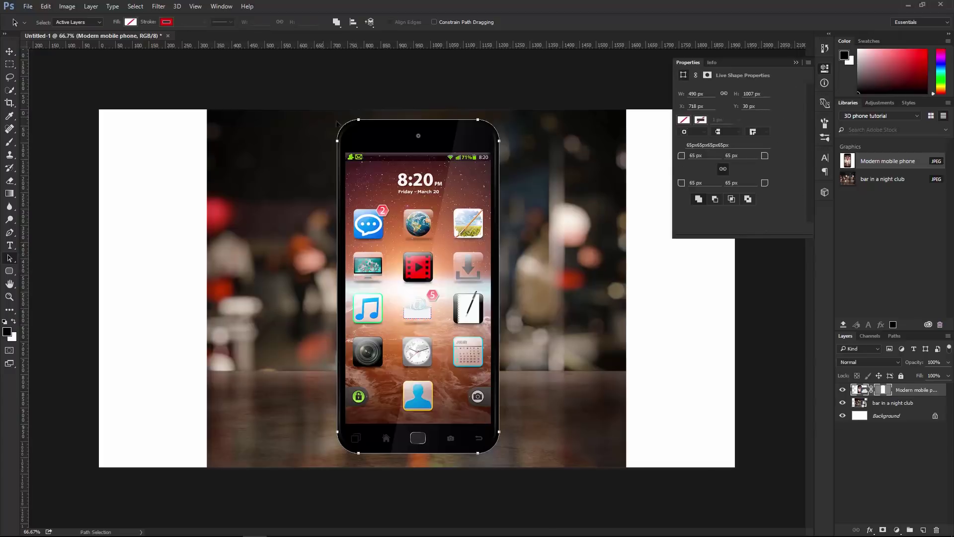
drag(430, 195, 520, 197)
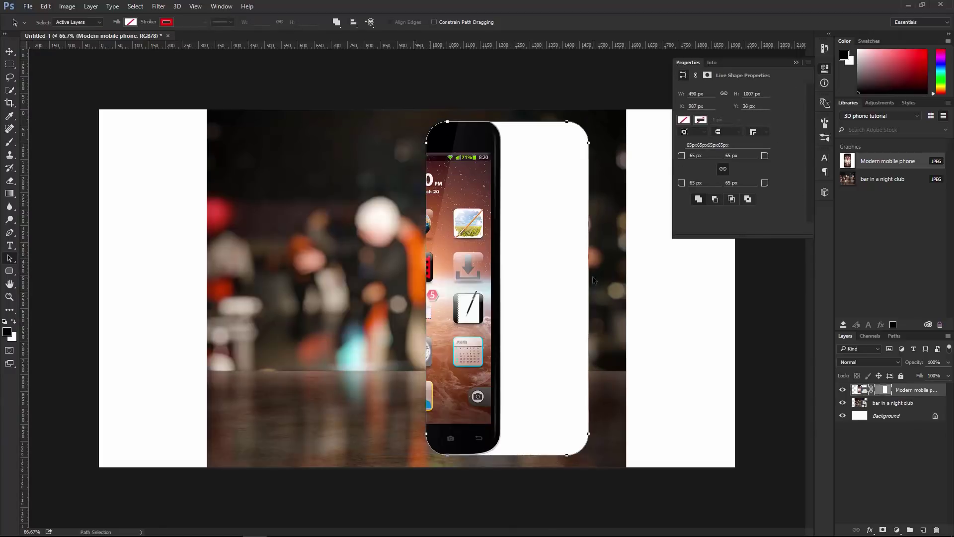
key(ctrl+z)
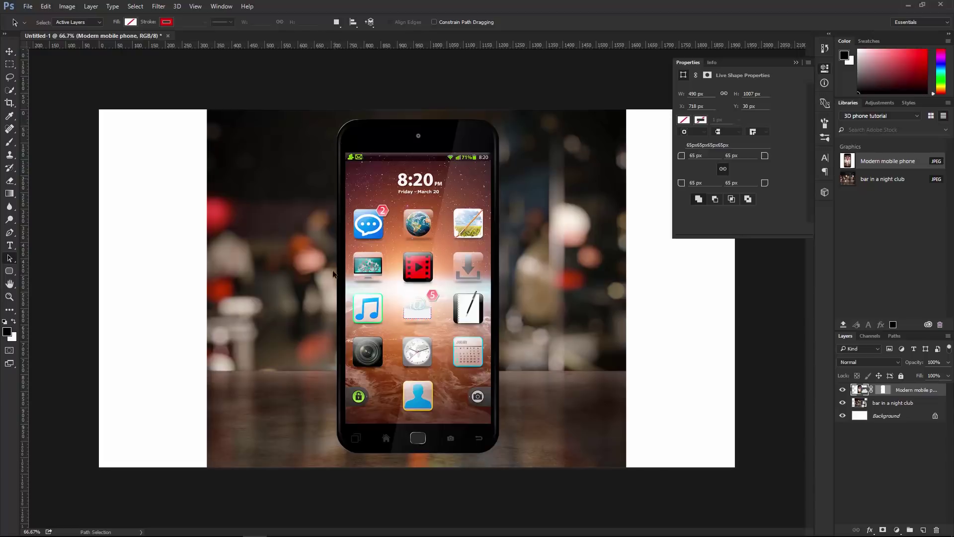
Transform the phone's vector mask path to about 479 by 1006 px so it fits tightly inside the phone's edges
click(367, 249)
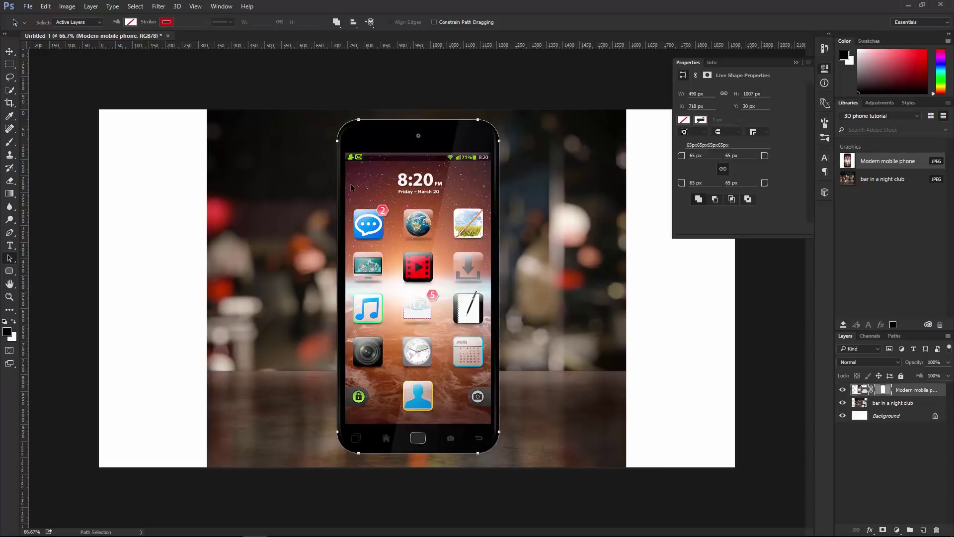
click(404, 141)
key(ctrl+t)
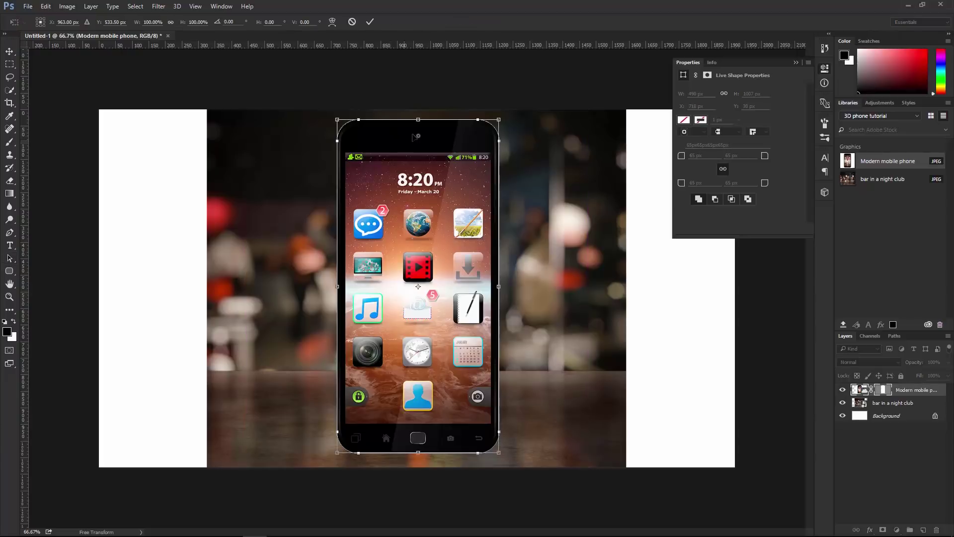
drag(419, 120, 418, 120)
drag(337, 287, 337, 287)
drag(499, 288, 498, 288)
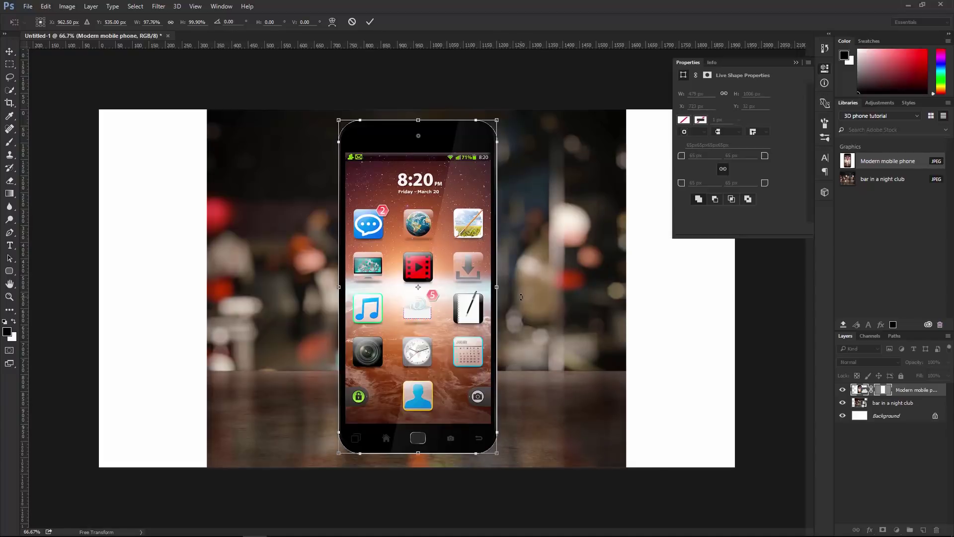
key(Return)
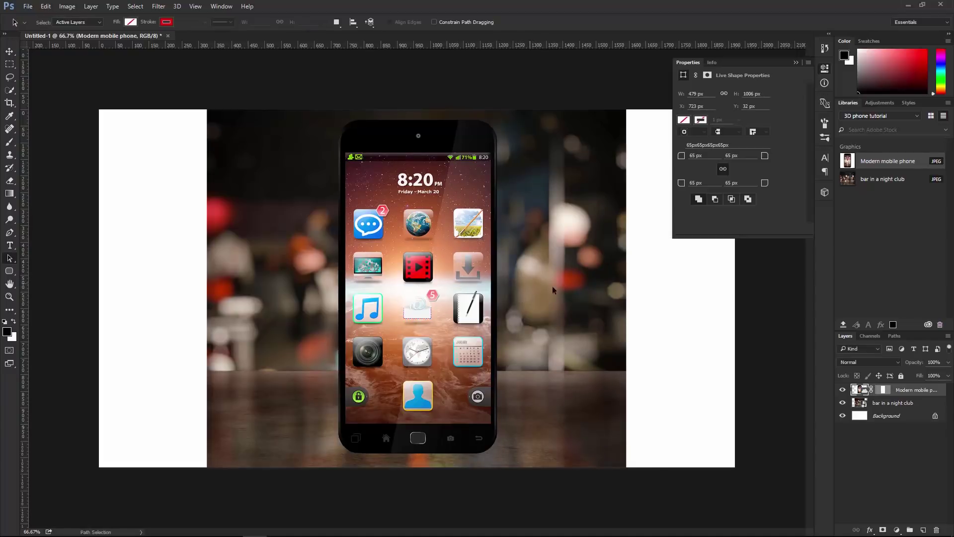
Delete the white Background layer, and rename the night club layer "background" and the mobile phone layer "phone"
click(895, 403)
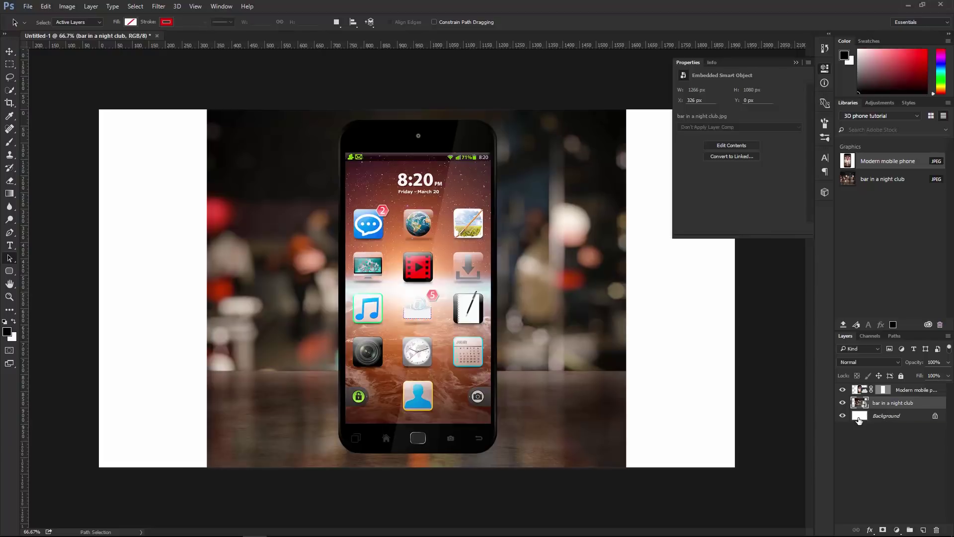
drag(875, 420, 937, 529)
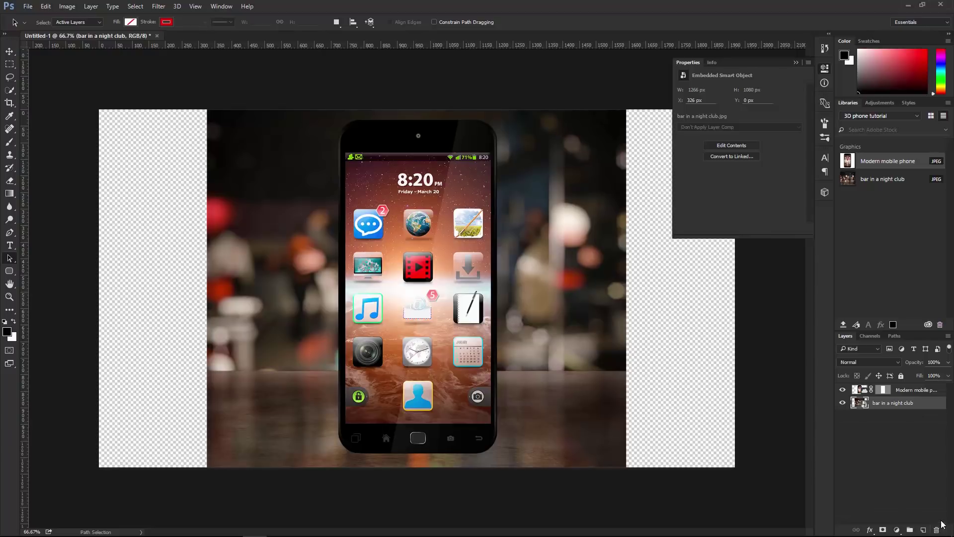
double_click(897, 403)
text(background)
double_click(913, 391)
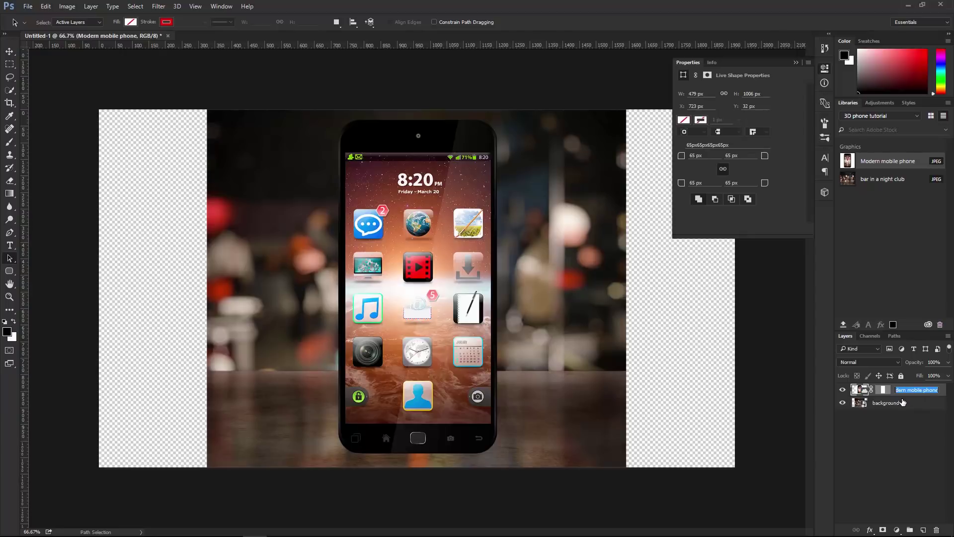
text(phone)
click(906, 437)
Scale the background image to about 54.7% to fill the canvas width and move it up to about Y 282 px
click(897, 405)
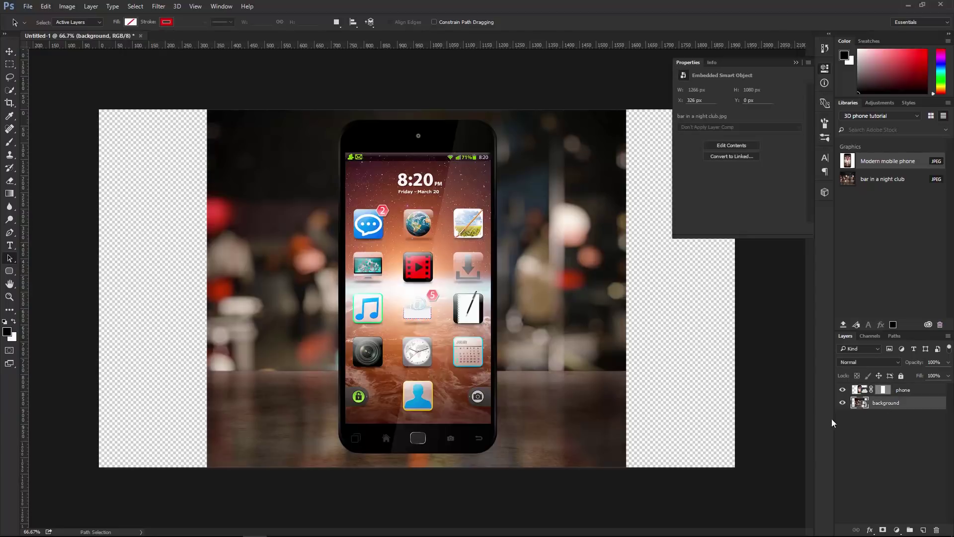
key(ctrl+t)
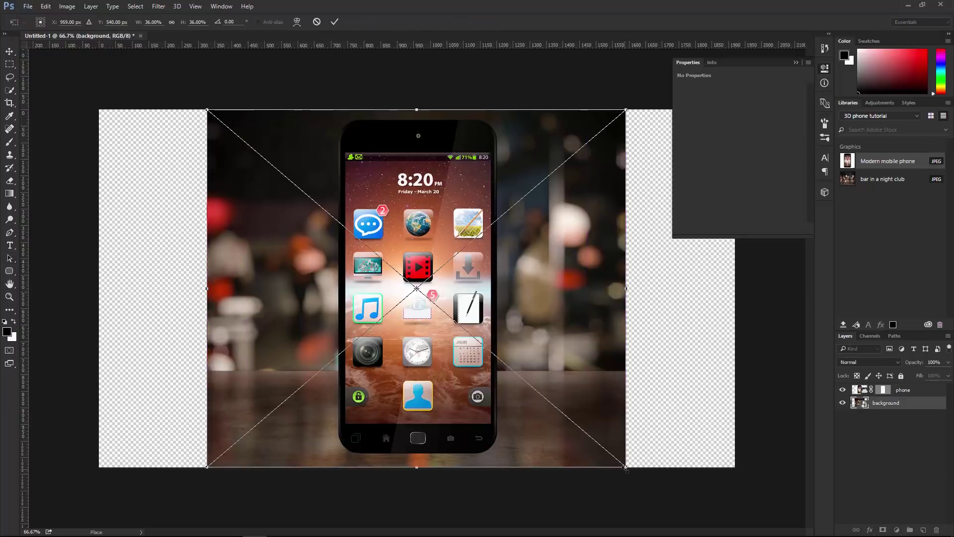
drag(626, 467, 758, 527)
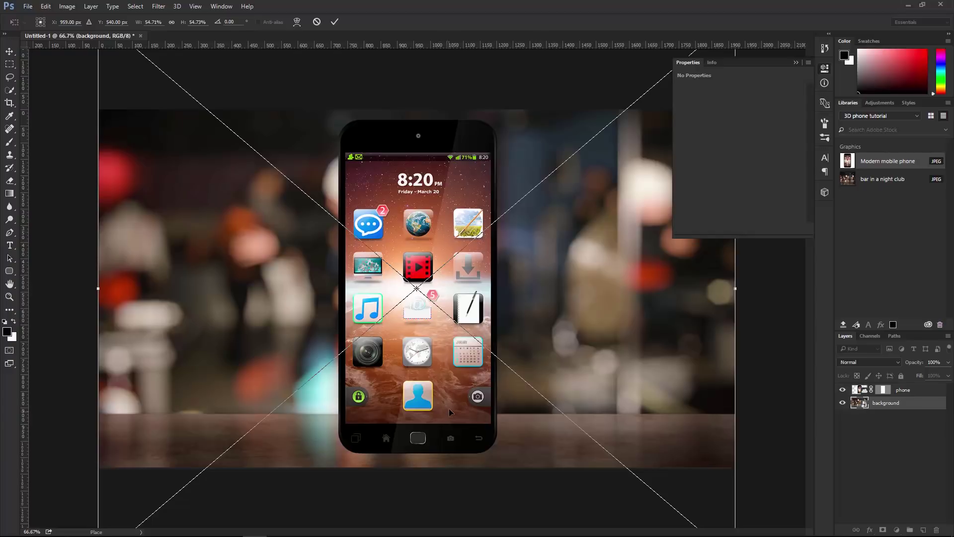
drag(448, 407, 462, 325)
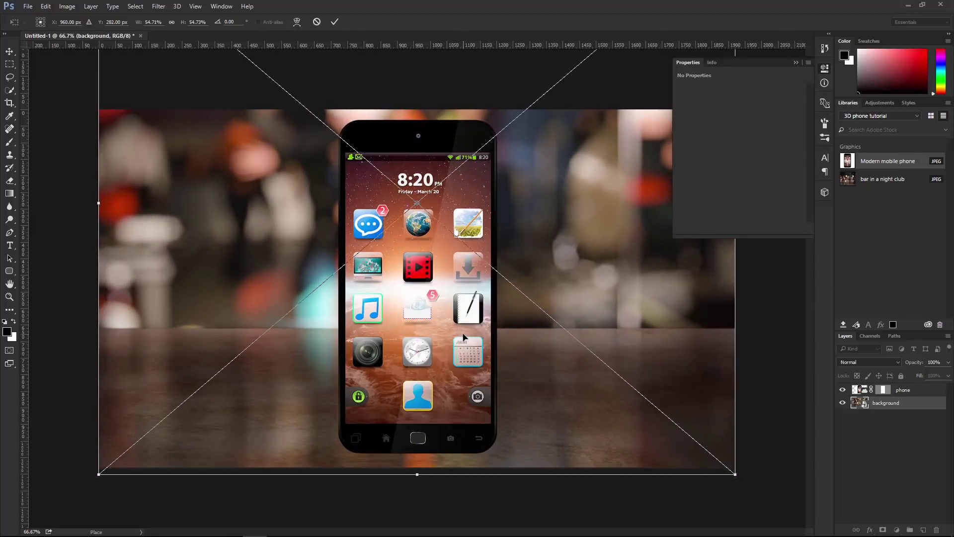
key(Return)
click(797, 62)
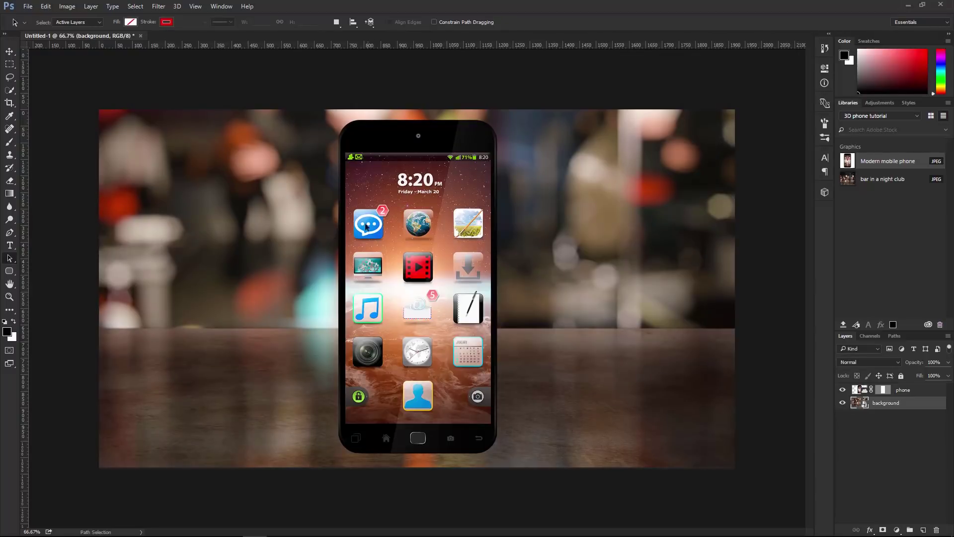
Create a new 3D extrusion from the phone layer and accept switching to the 3D workspace
scroll(424, 230, up, 1)
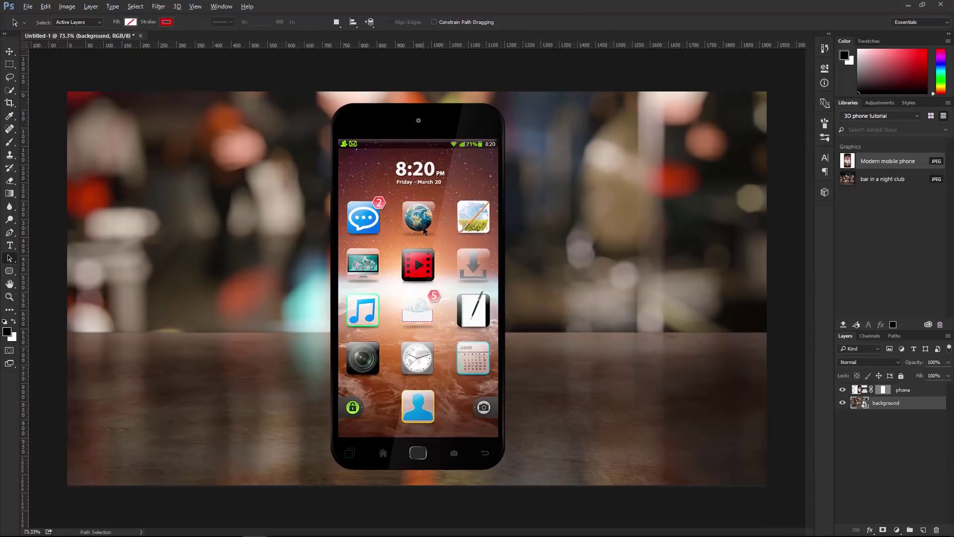
scroll(424, 229, up, 1)
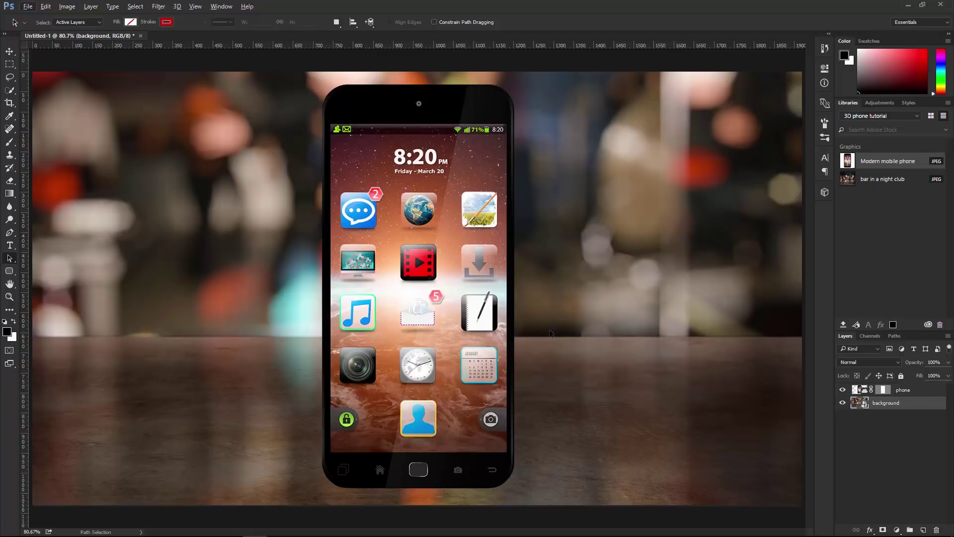
click(917, 391)
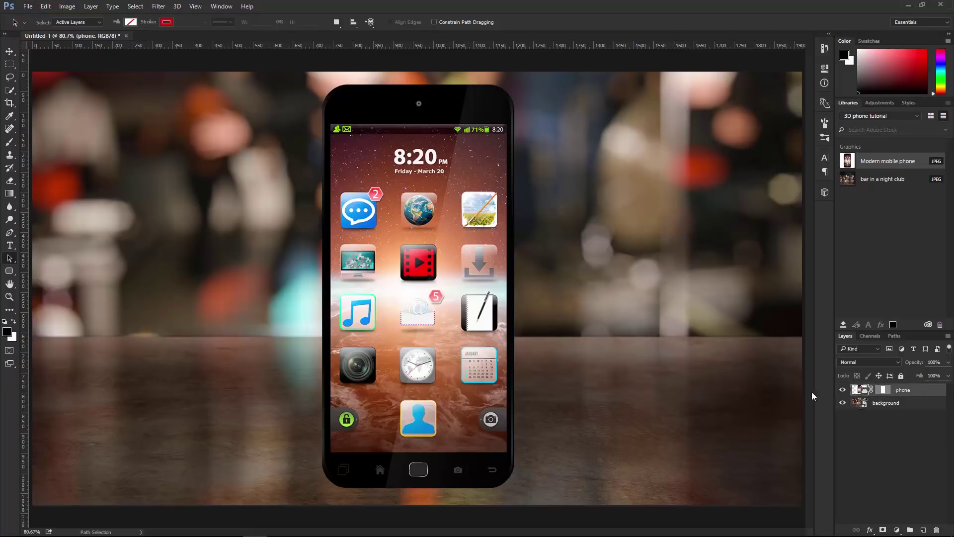
click(178, 7)
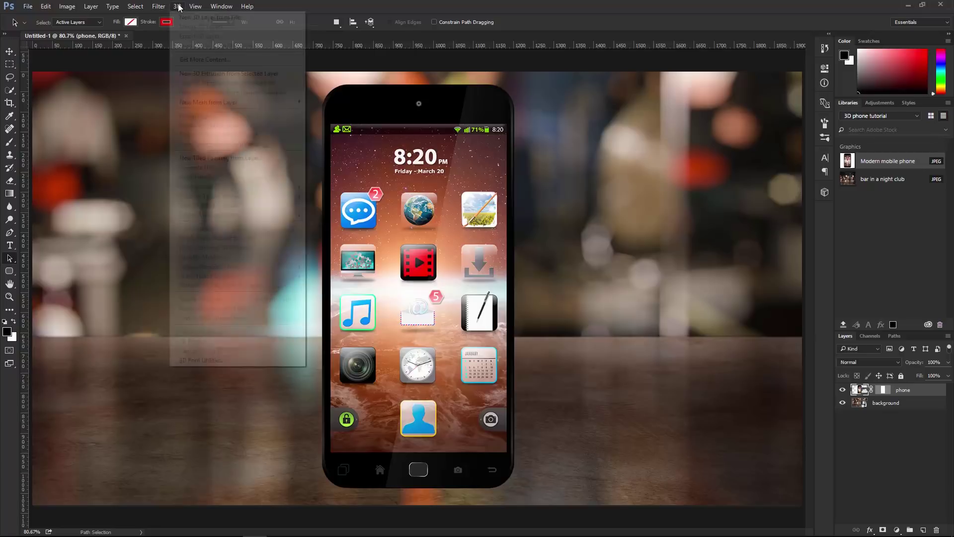
click(207, 74)
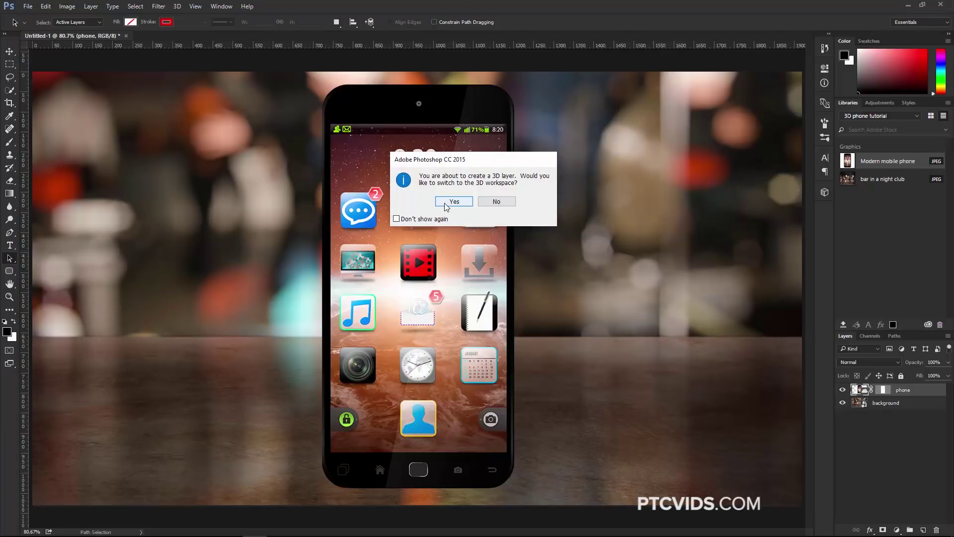
click(454, 201)
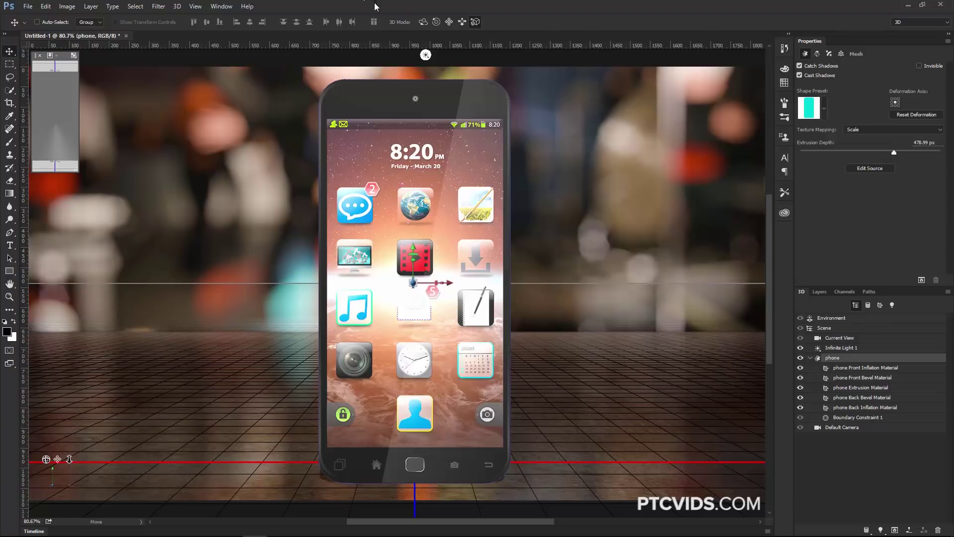
Orbit, pan and dolly the 3D camera so the phone appears smaller on the left side of the scene, with the ground grid matching the tabletop
click(476, 22)
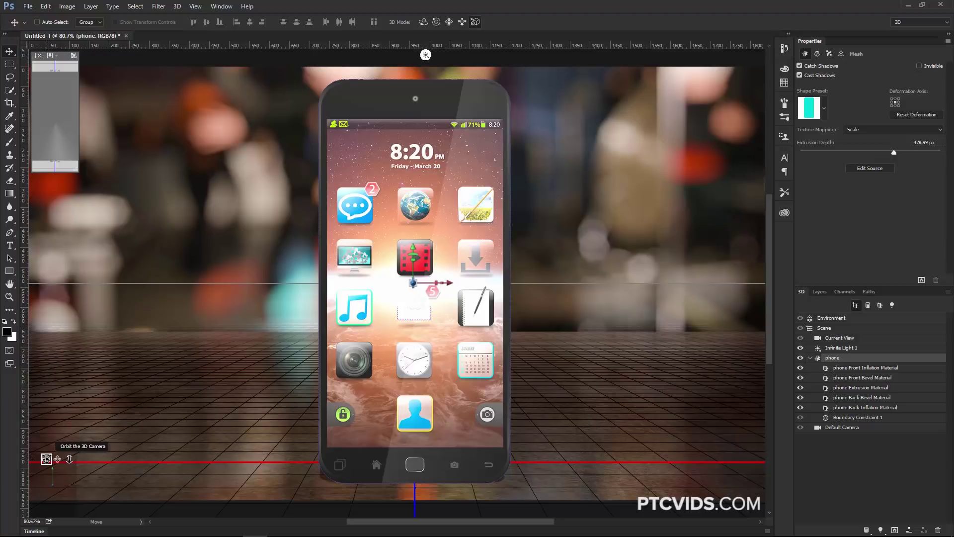
drag(45, 458, 92, 455)
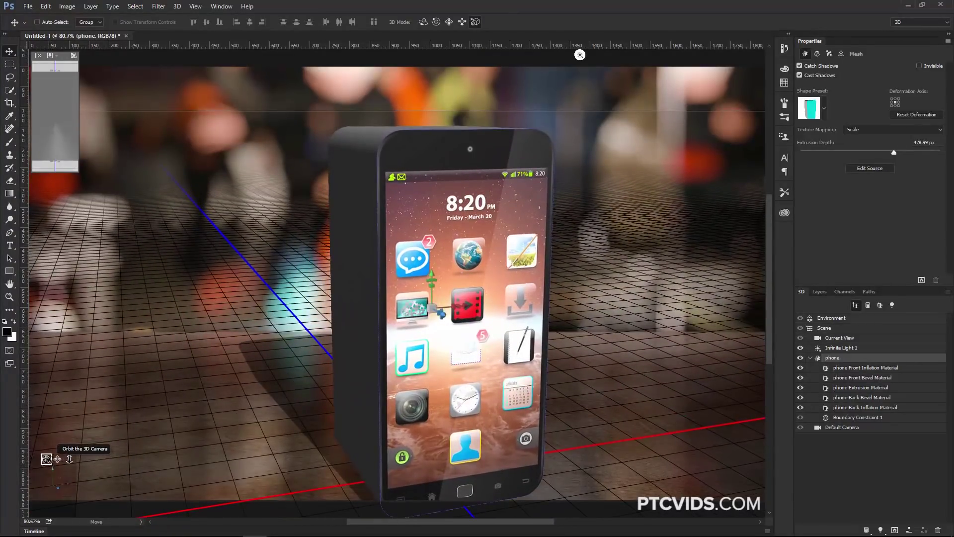
drag(47, 459, 42, 455)
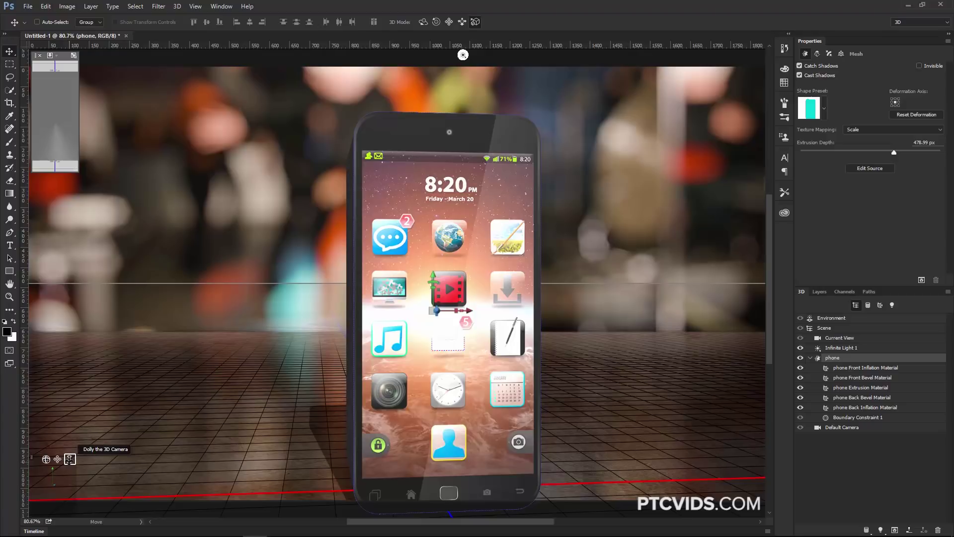
drag(70, 459, 68, 479)
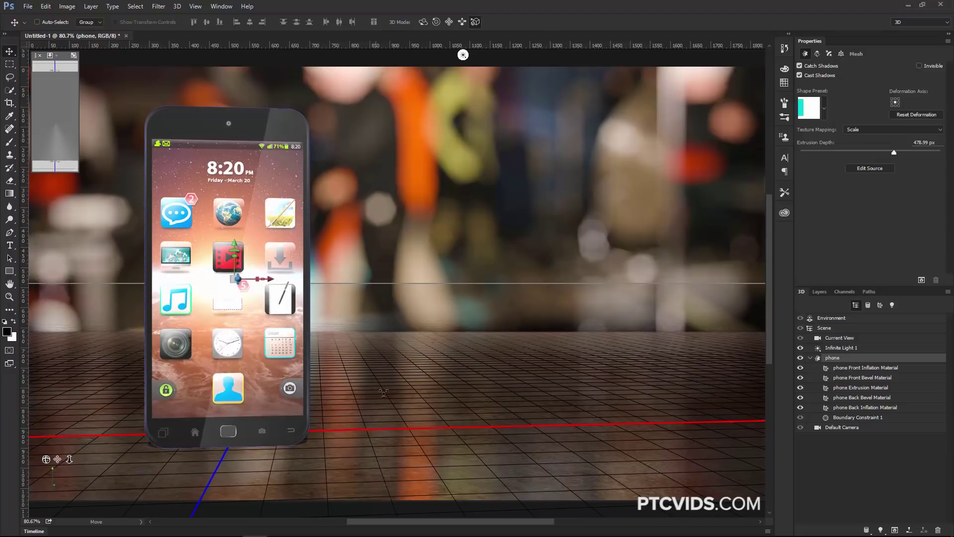
scroll(390, 354, down, 3)
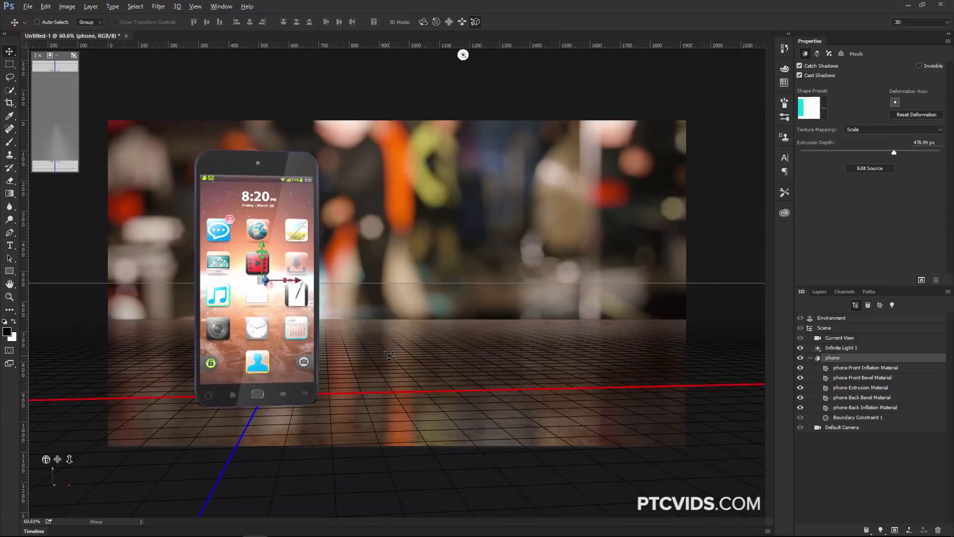
scroll(389, 355, down, 1)
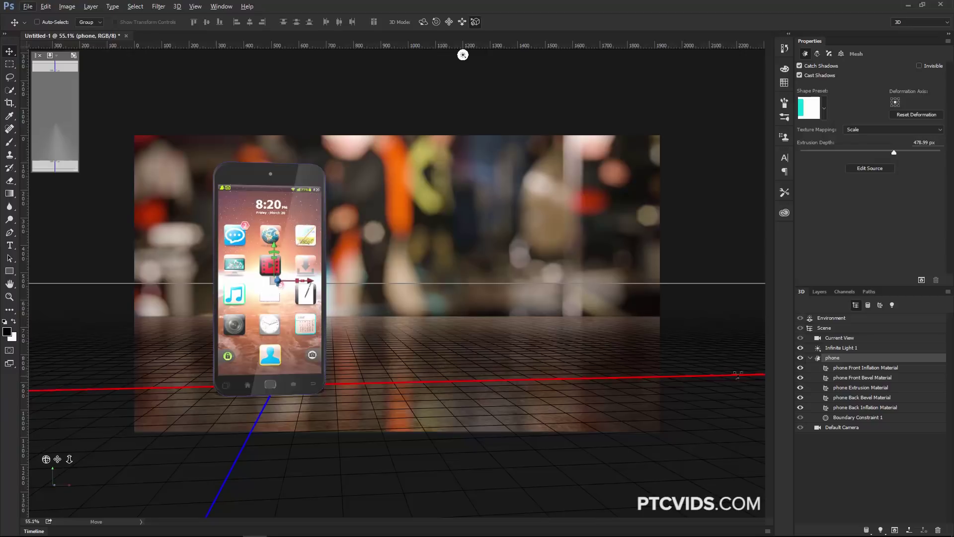
Save the current 3D camera view as "Final View"
click(839, 338)
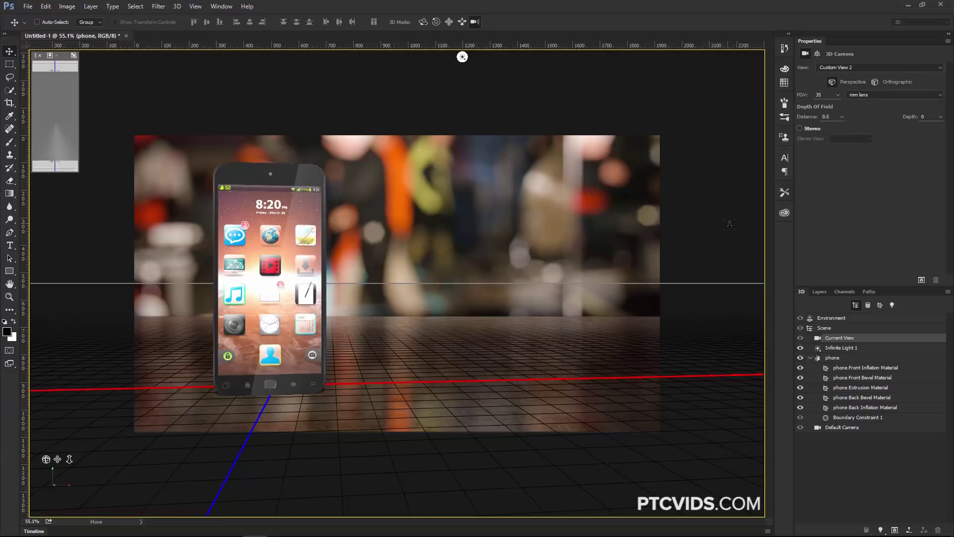
click(839, 68)
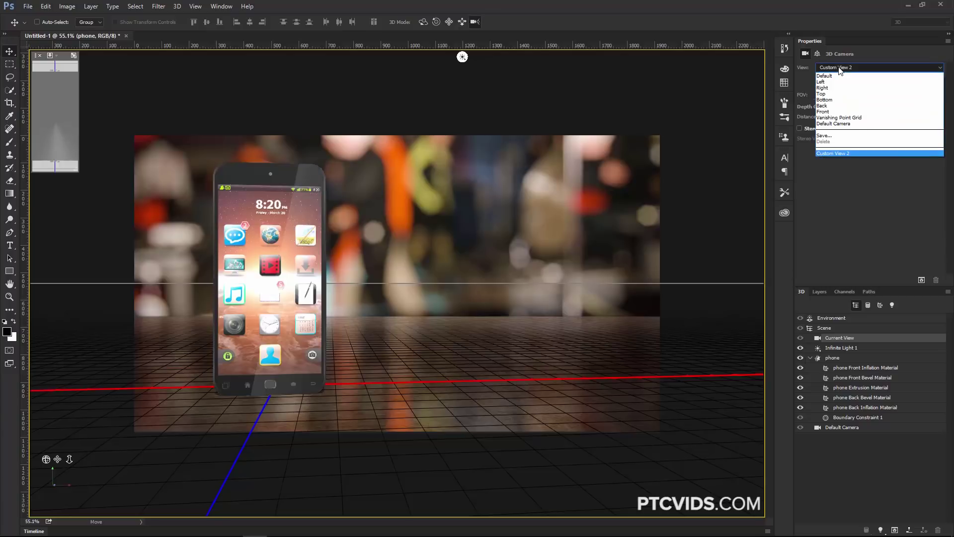
click(840, 135)
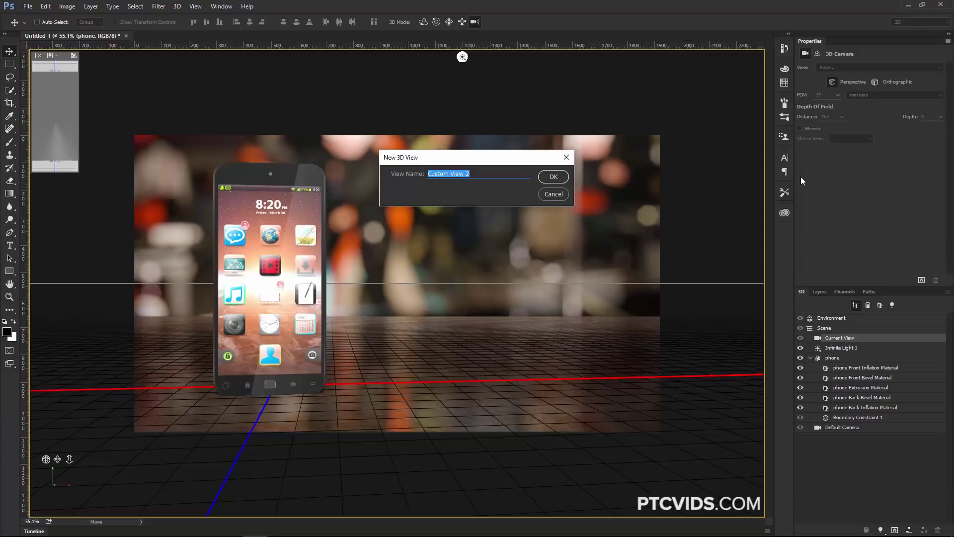
text(Final View)
click(553, 178)
Orbit the 3D camera away to the phone's side and restore the saved "Final View"
drag(46, 459, 368, 450)
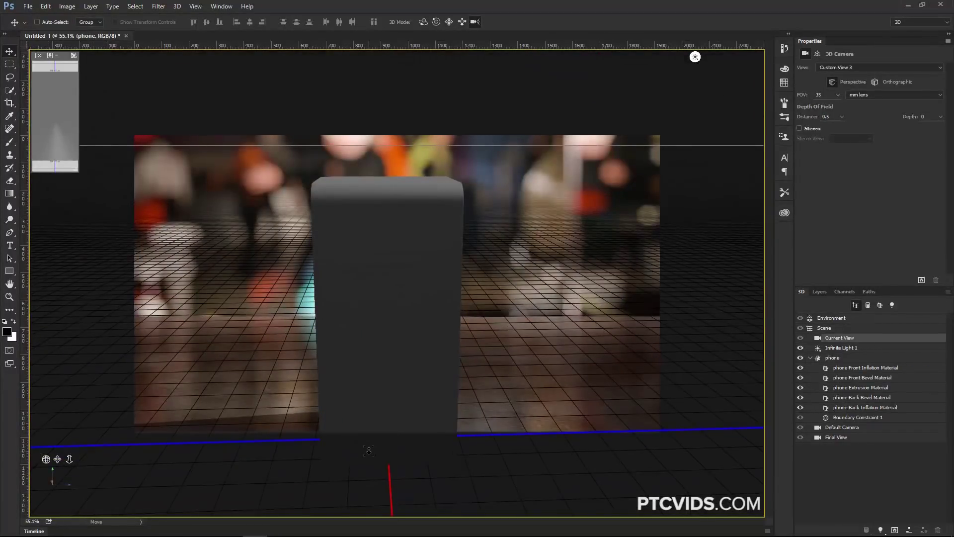
click(840, 438)
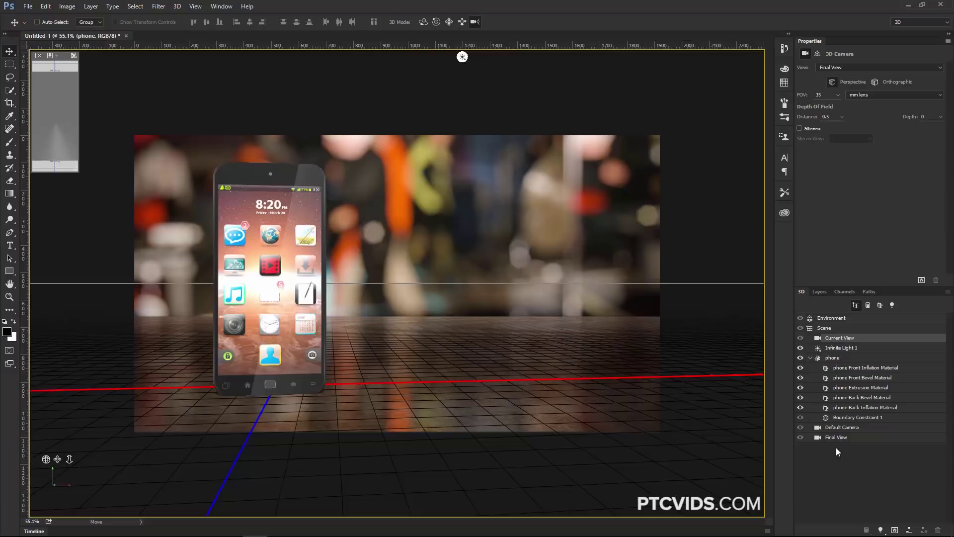
Move the phone mesh along the X axis, and undo the trial stretch of its width
click(286, 306)
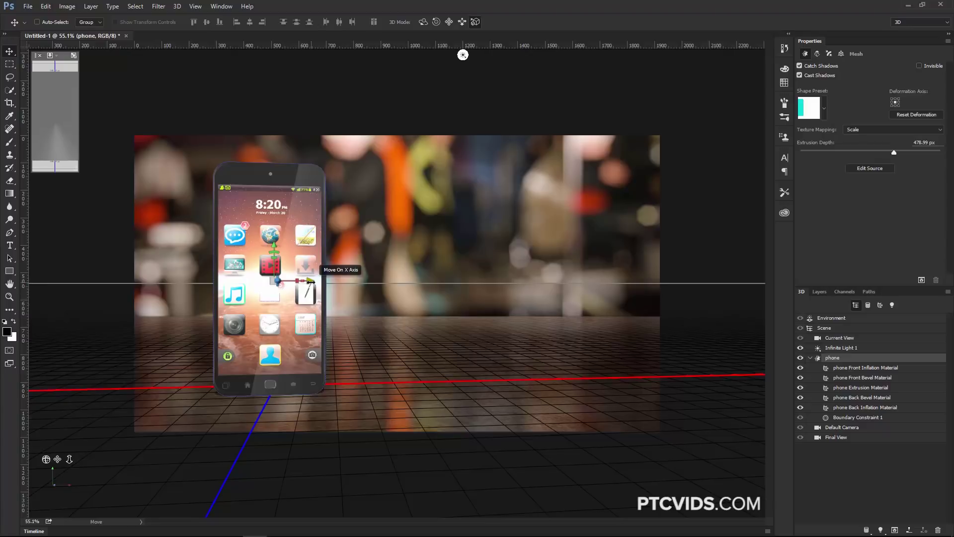
drag(310, 282, 378, 285)
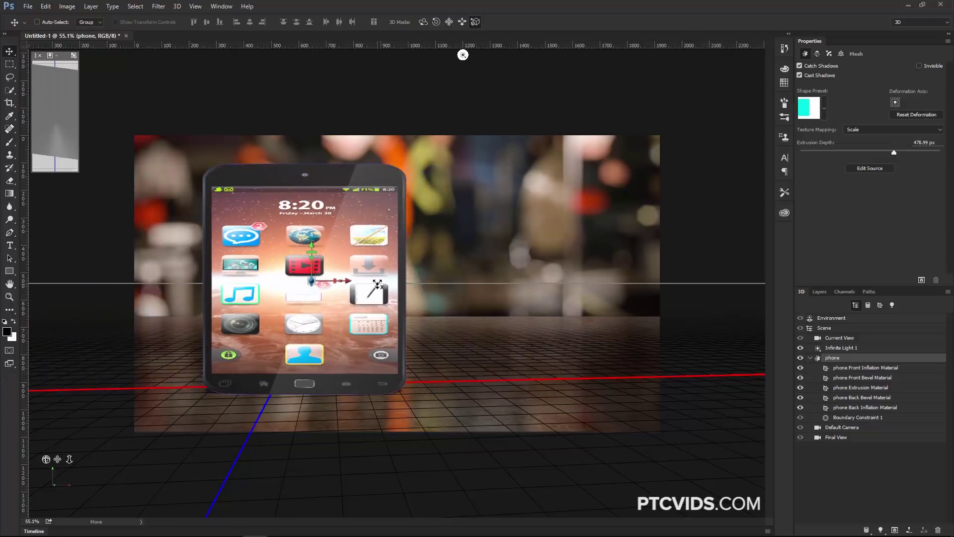
key(ctrl+z)
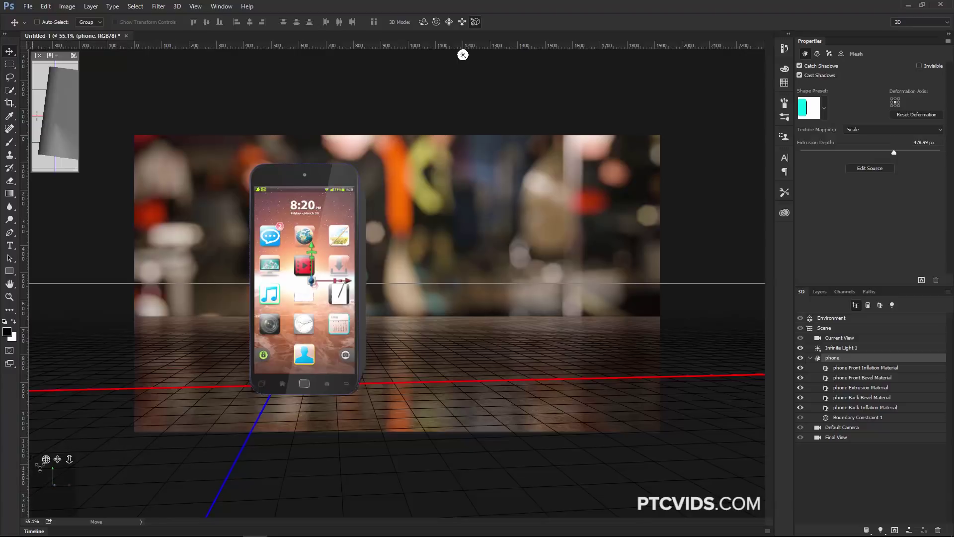
Try to thin the phone by scaling it along the Z axis, and undo the scaling
drag(46, 460, 299, 184)
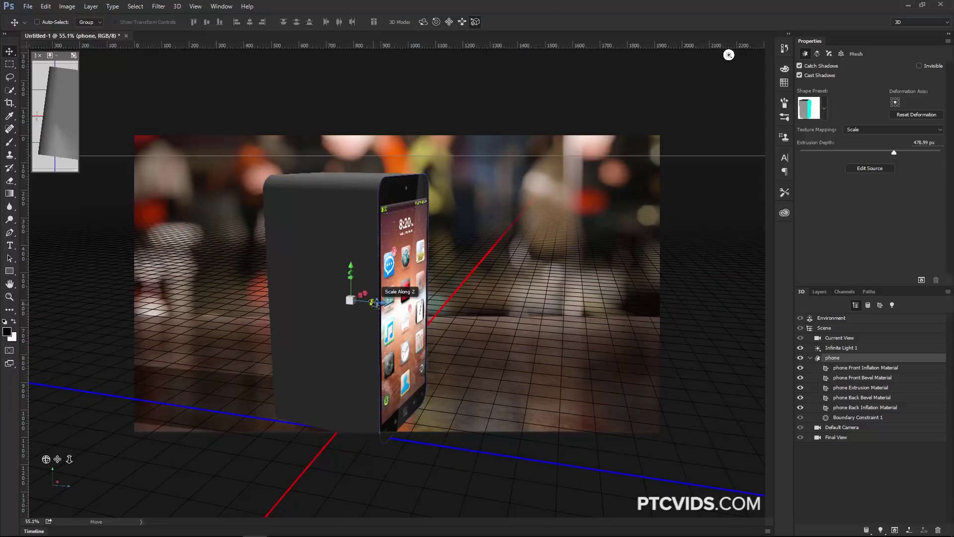
drag(373, 302, 437, 344)
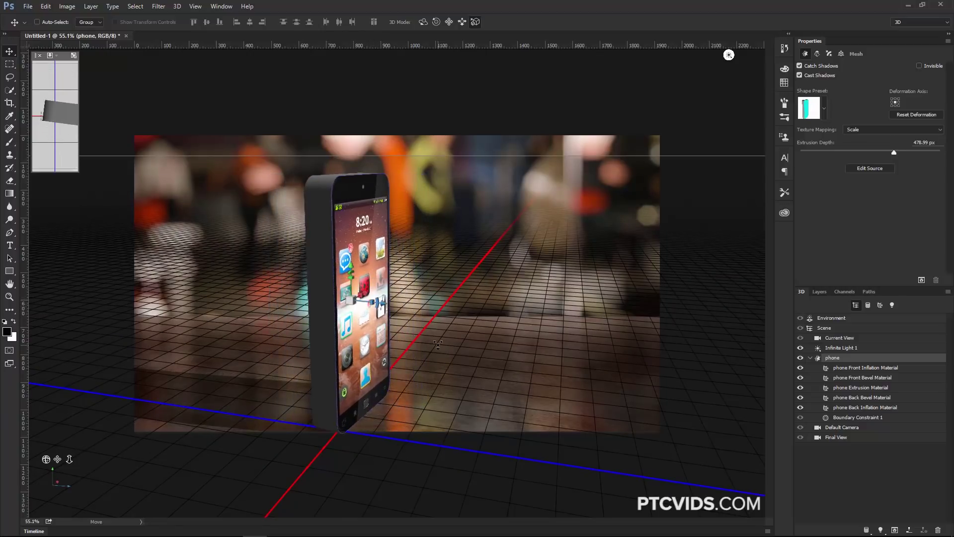
key(ctrl+z)
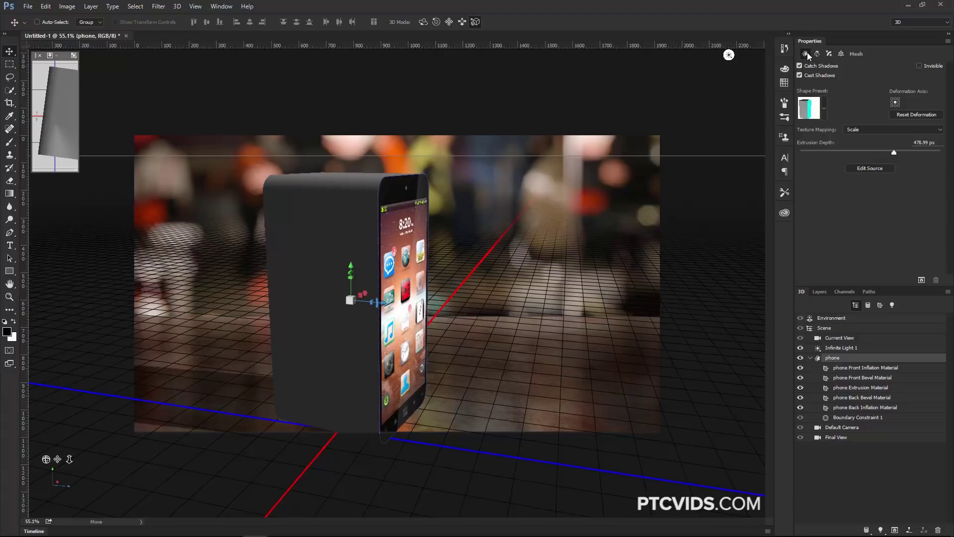
Reduce the phone mesh's extrusion depth to 26.6 px
drag(894, 152, 889, 152)
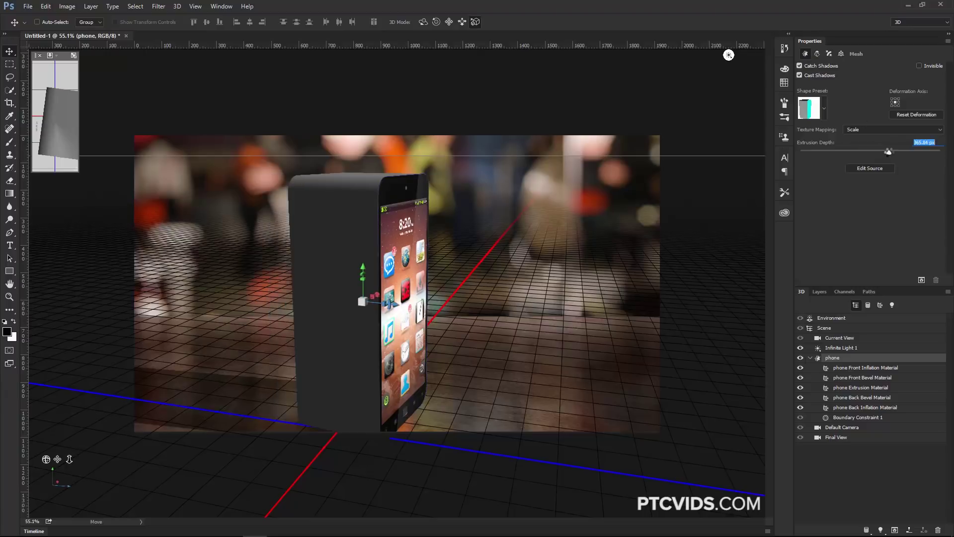
drag(889, 152, 871, 153)
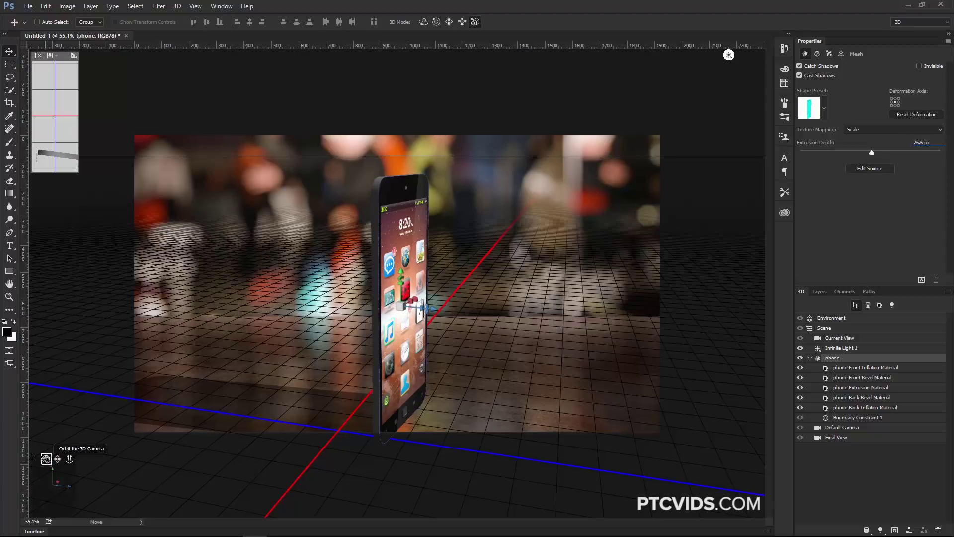
Remove the diffuse texture from the phone's back inflation material
drag(46, 459, 47, 458)
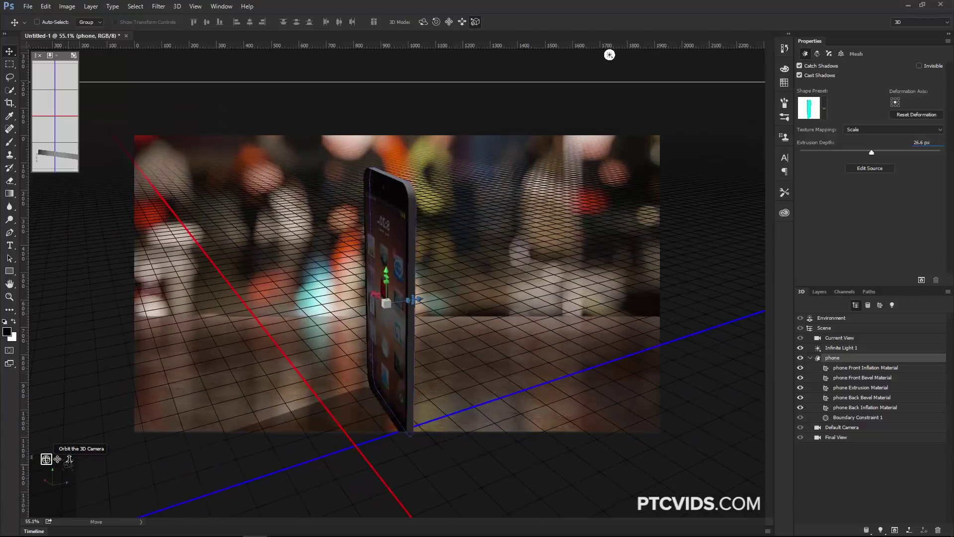
click(392, 234)
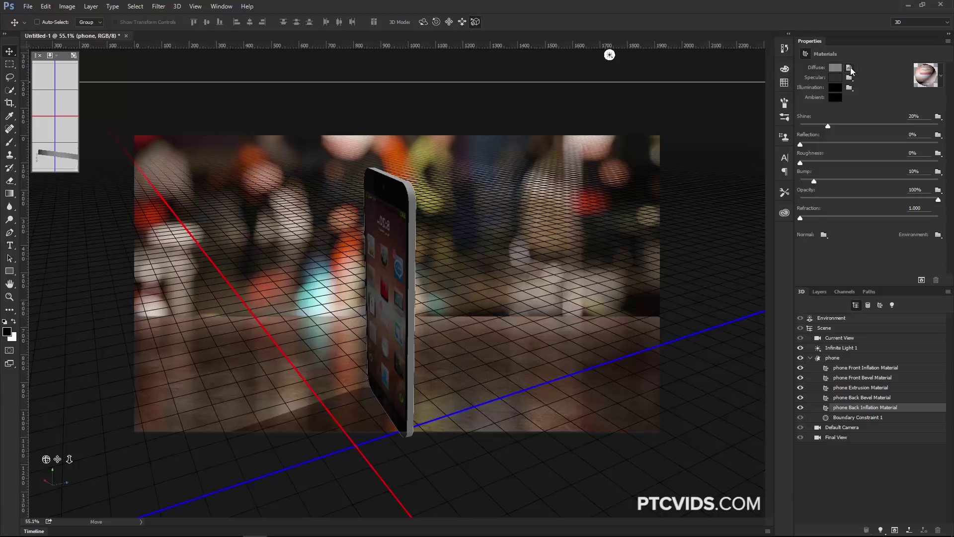
mouse_move(851, 70)
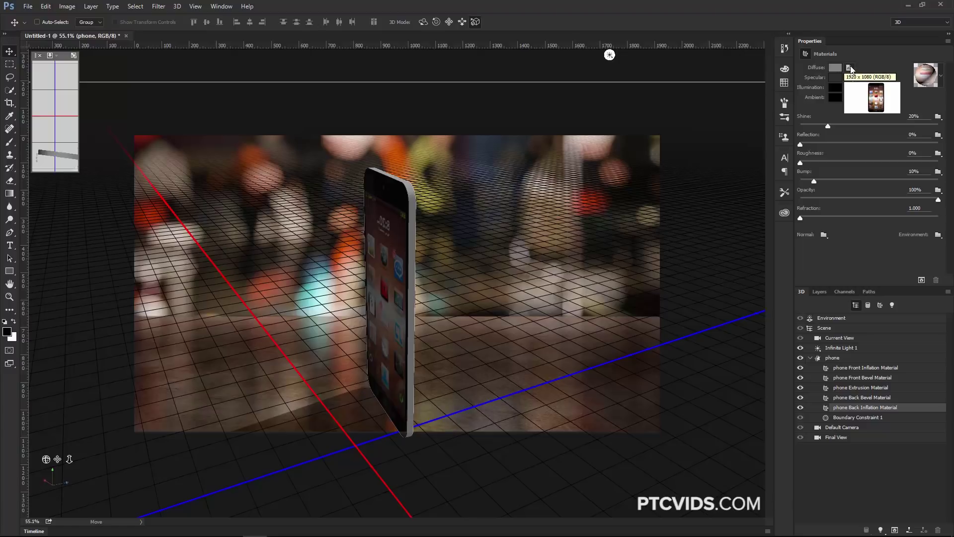
click(850, 69)
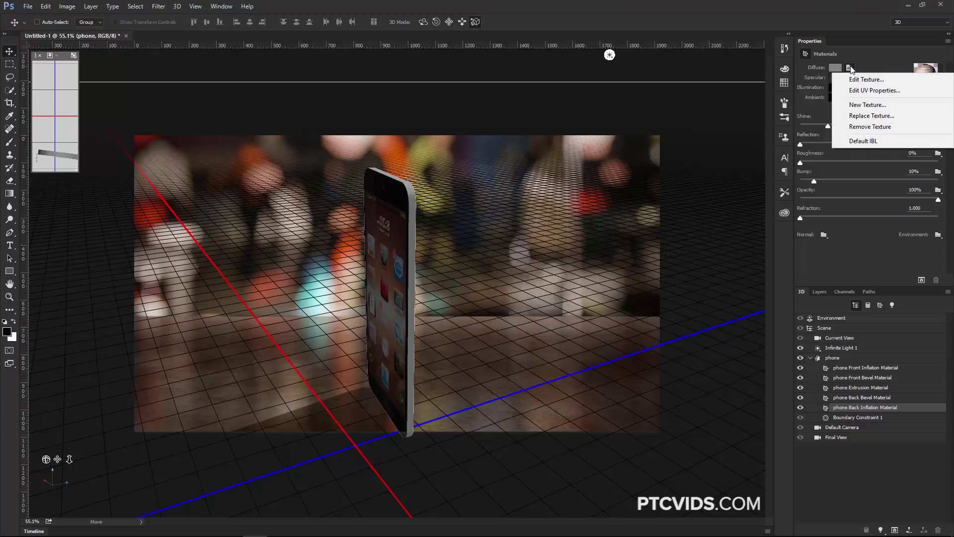
click(862, 127)
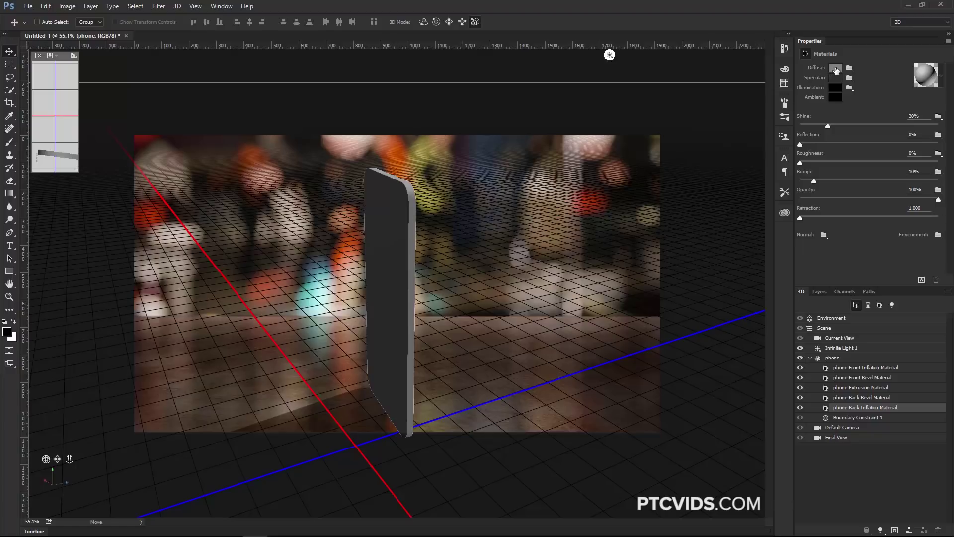
Set the back inflation material's diffuse color to near-black with an intensity of -3.00 stops
click(836, 68)
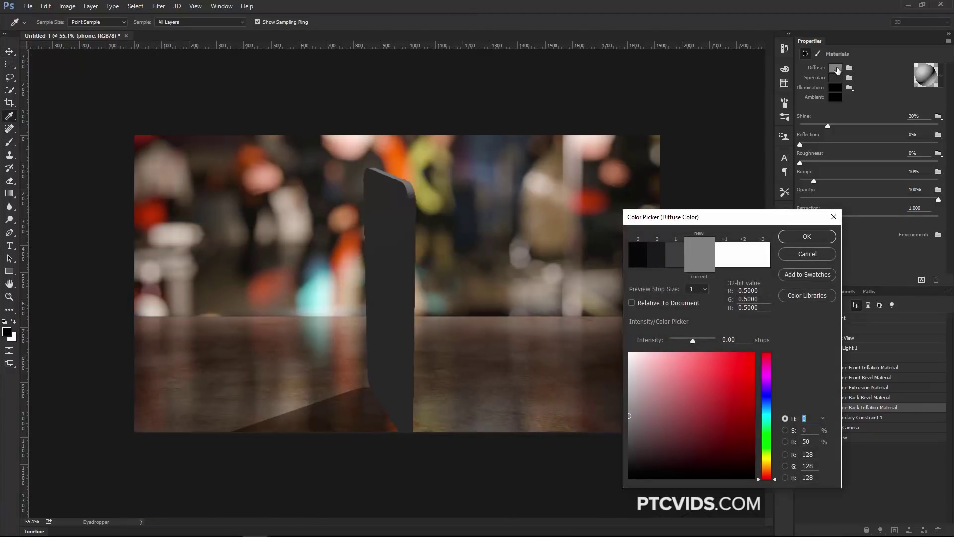
click(641, 258)
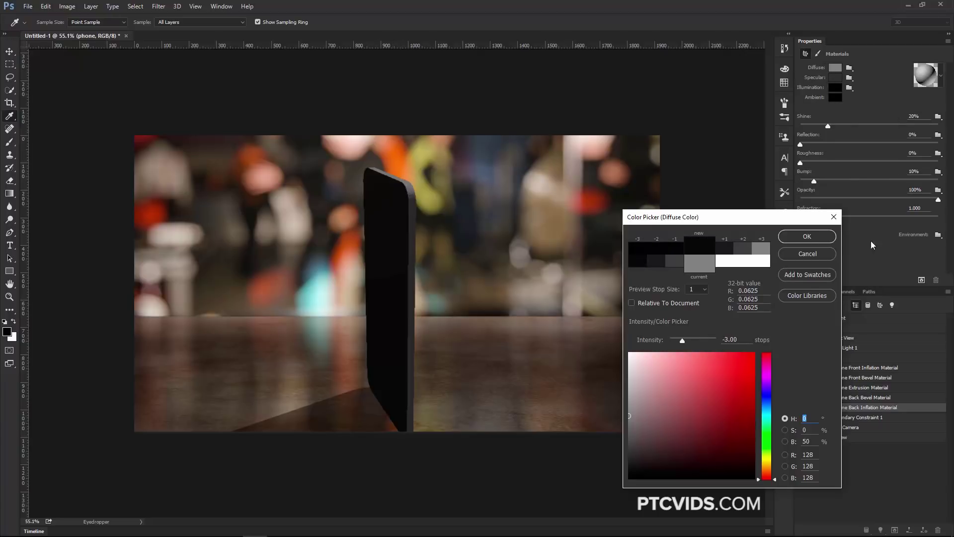
click(814, 238)
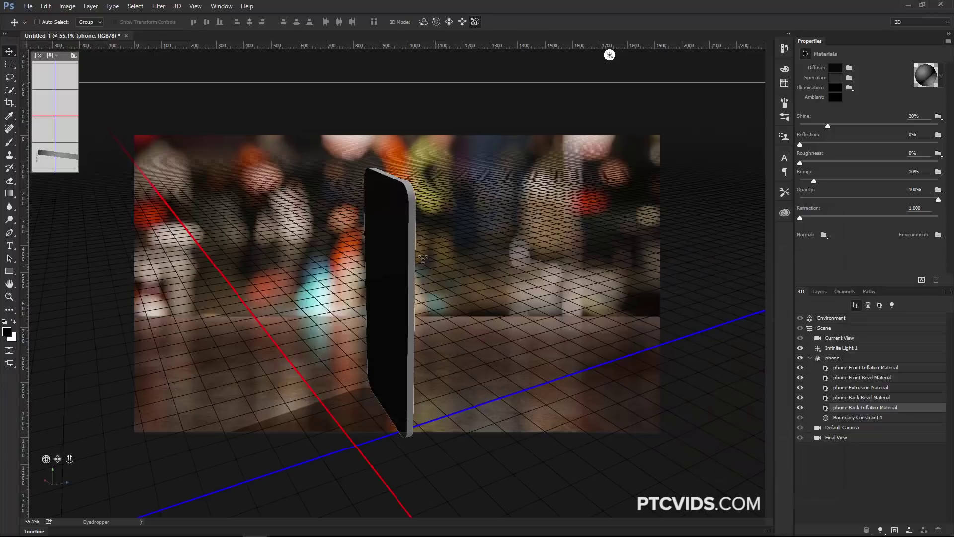
Set the diffuse color of the phone's extrusion material to near-black with an intensity of -3.00 stops
click(411, 253)
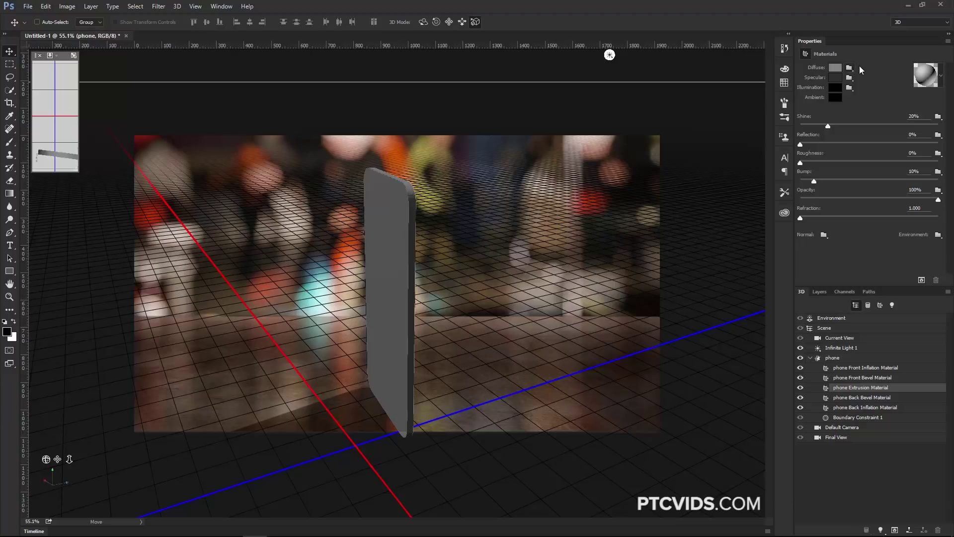
click(835, 68)
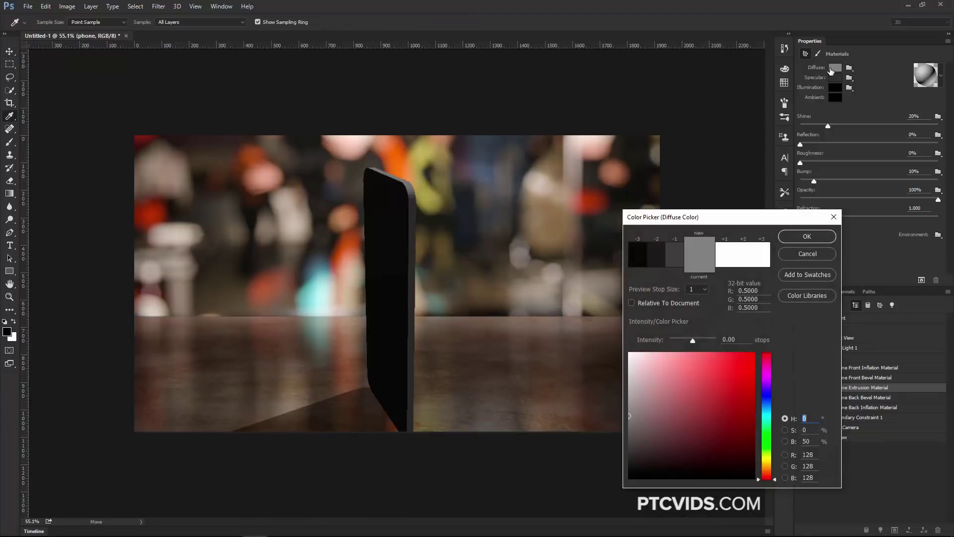
click(643, 263)
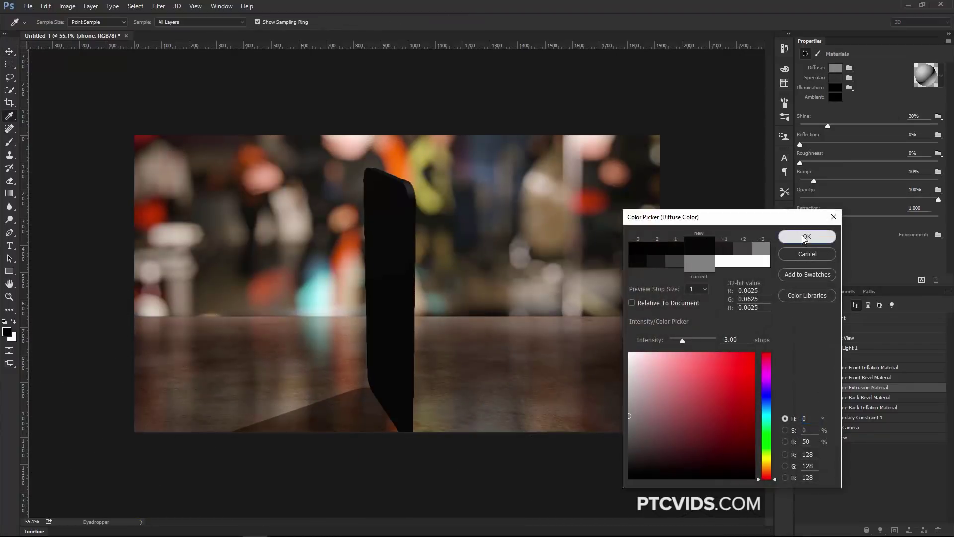
click(807, 236)
Open the diffuse texture of the phone's front inflation material for editing
mouse_move(46, 459)
mouse_down()
mouse_move(11, 449)
mouse_move(22, 462)
mouse_move(44, 459)
mouse_move(38, 451)
mouse_up()
click(417, 268)
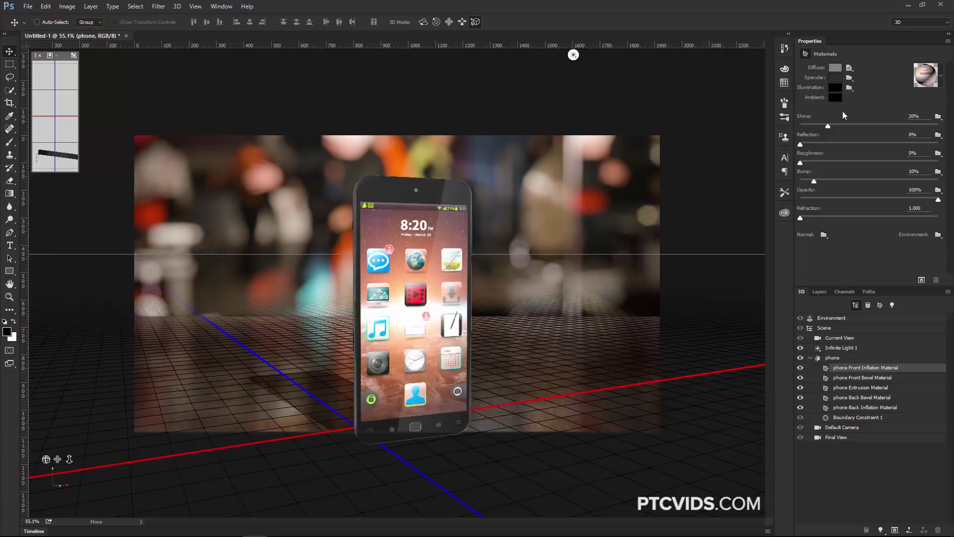
click(849, 69)
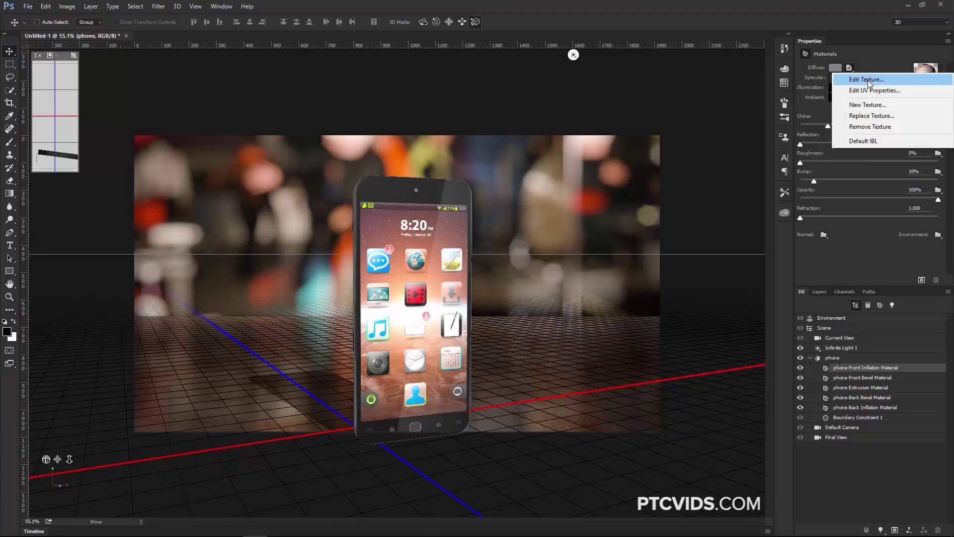
click(867, 80)
click(465, 208)
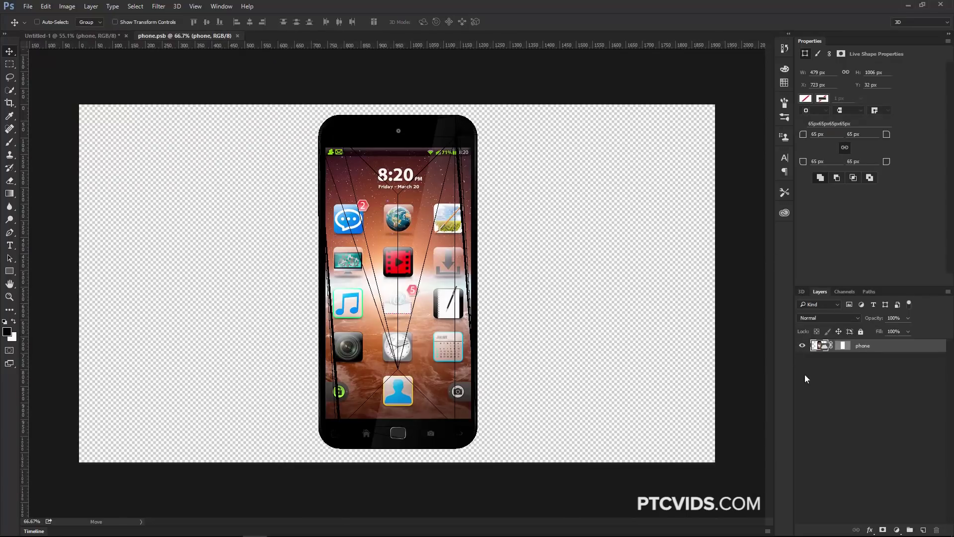
Hide the phone layer and examine the UV overlay by toggling it off and on
click(802, 345)
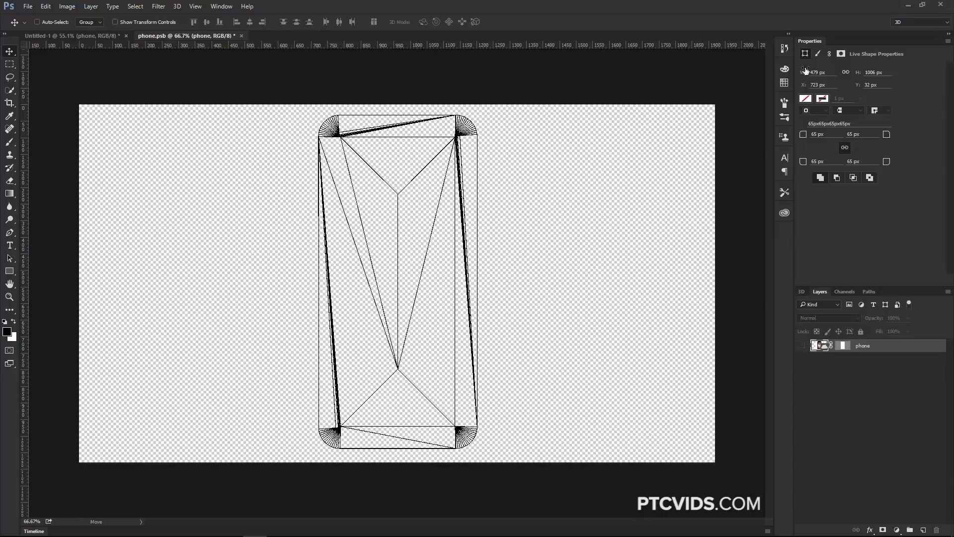
click(818, 54)
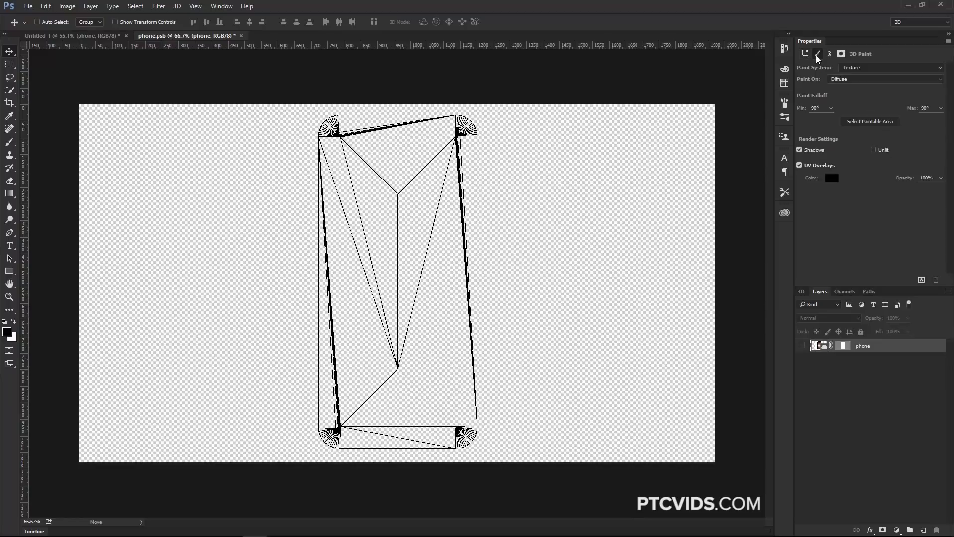
click(800, 165)
click(800, 165)
Try a red (ff0000) UV overlay color, cancel the change and show the phone layer again
click(831, 178)
drag(753, 294, 815, 239)
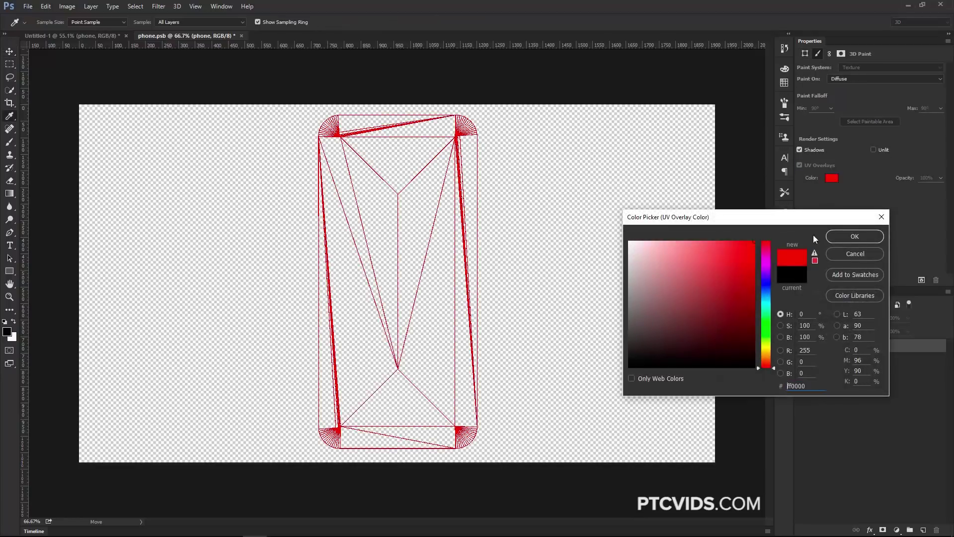
click(860, 253)
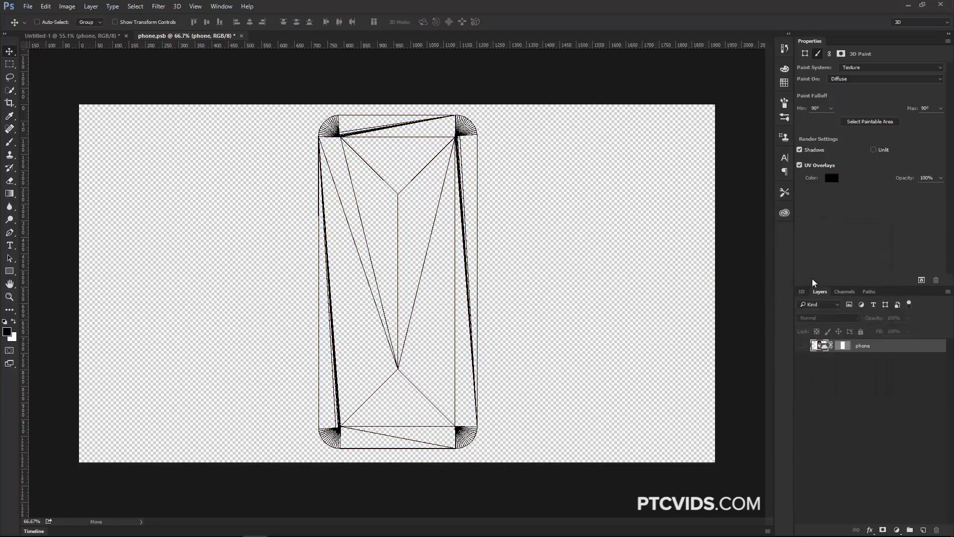
click(801, 346)
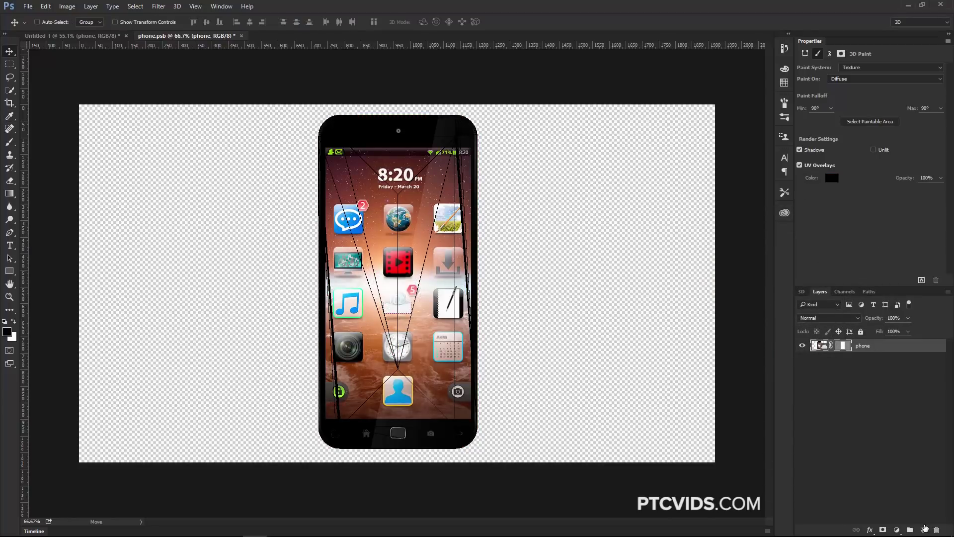
Add a new layer above the phone and set the Brush tool's foreground color to ff0000
click(923, 531)
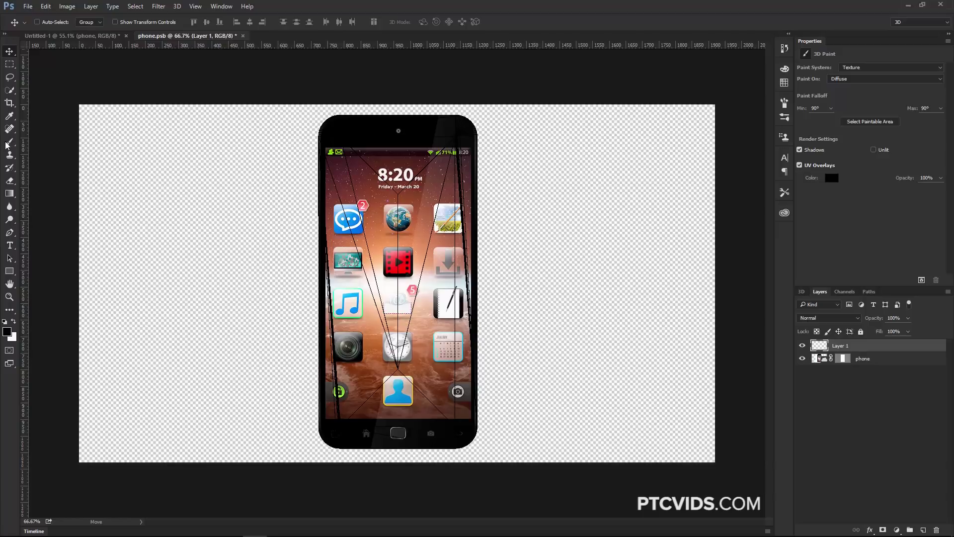
click(9, 143)
click(7, 331)
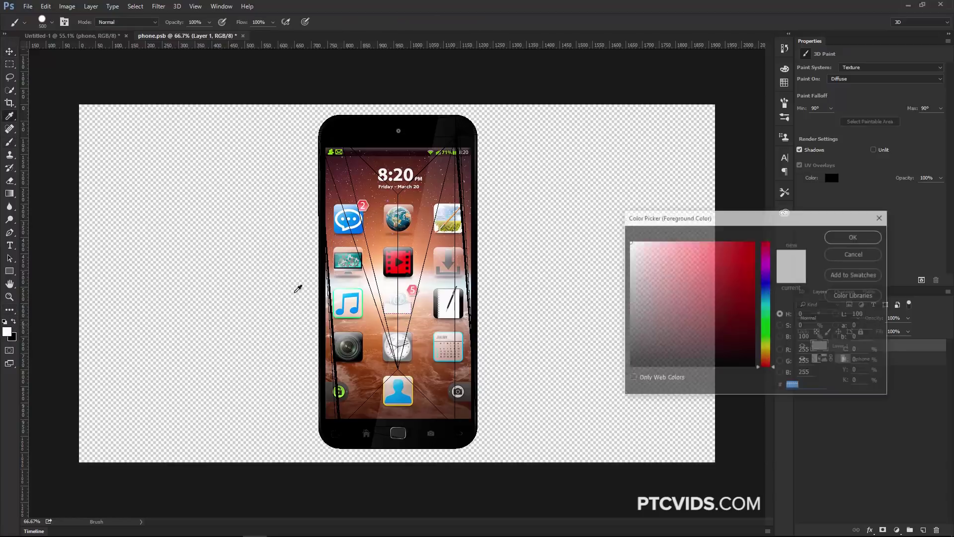
text(ff0000)
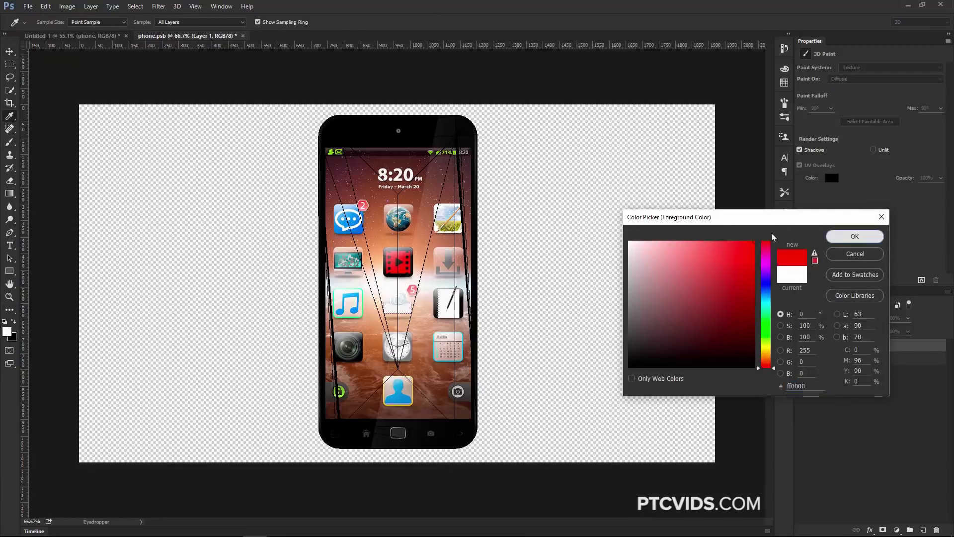
click(853, 237)
Paint a red zigzag down the phone's screen with a 60 px brush and save the texture
key(bracketleft)
key(bracketleft)
key(bracketleft)
key(bracketleft)
key(bracketleft)
key(bracketleft)
key(bracketleft)
key(bracketleft)
key(bracketleft)
key(bracketleft)
key(bracketleft)
key(bracketleft)
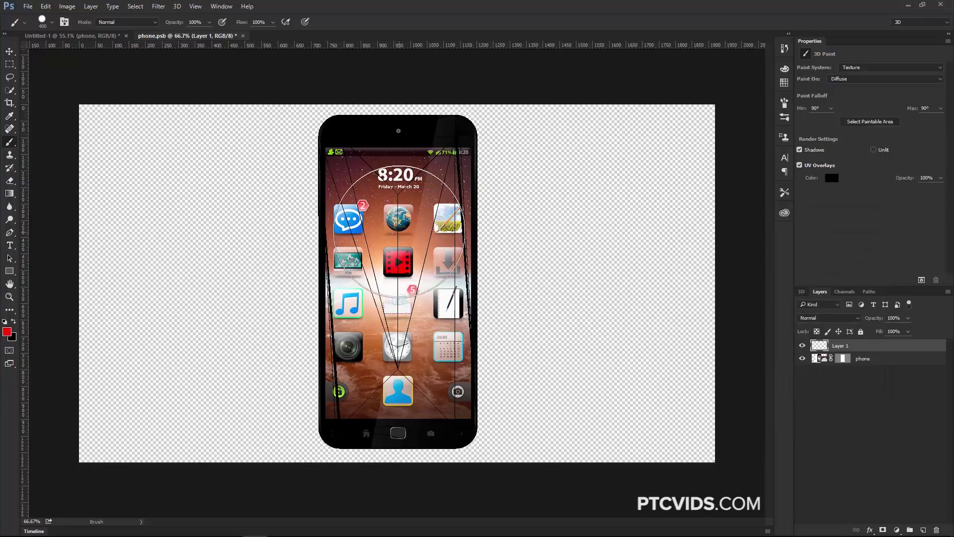
mouse_move(399, 189)
mouse_down()
mouse_move(374, 203)
mouse_move(381, 296)
mouse_up()
mouse_move(399, 264)
mouse_down()
mouse_move(385, 348)
mouse_move(403, 397)
mouse_move(440, 408)
mouse_up()
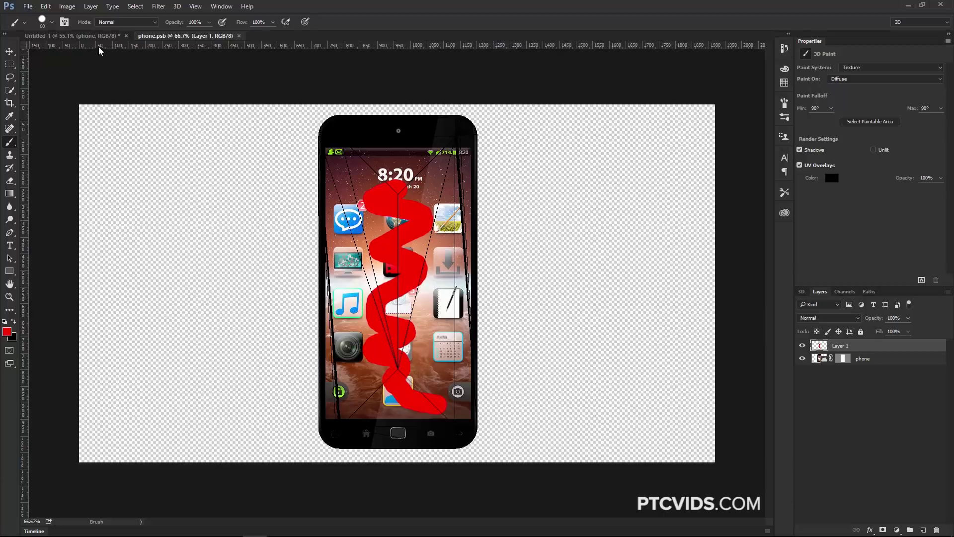
Check the painted zigzag on the 3D phone in the main document, and delete Layer 1 from the texture document
click(81, 39)
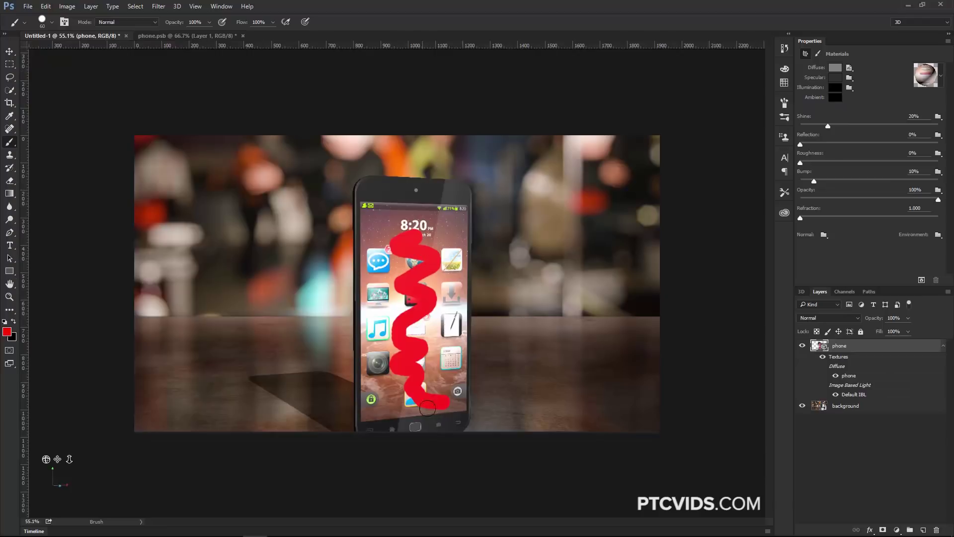
click(179, 35)
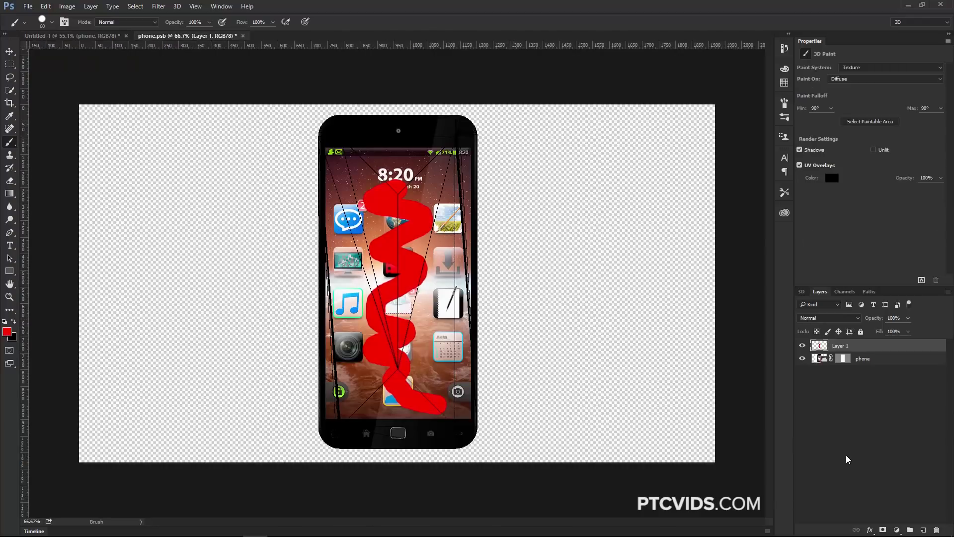
drag(827, 349, 936, 529)
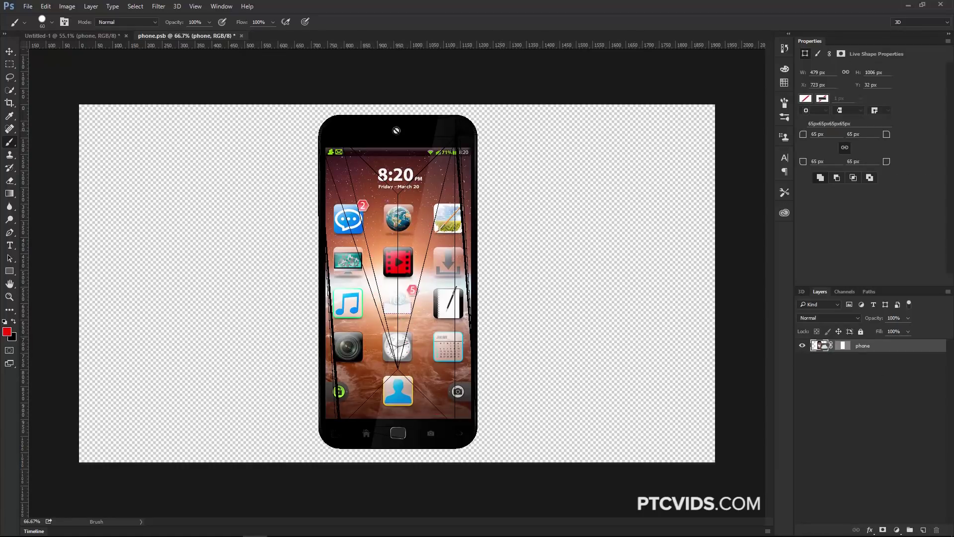
Save the edited phone texture and close its document, keeping the changes
key(ctrl+s)
click(245, 36)
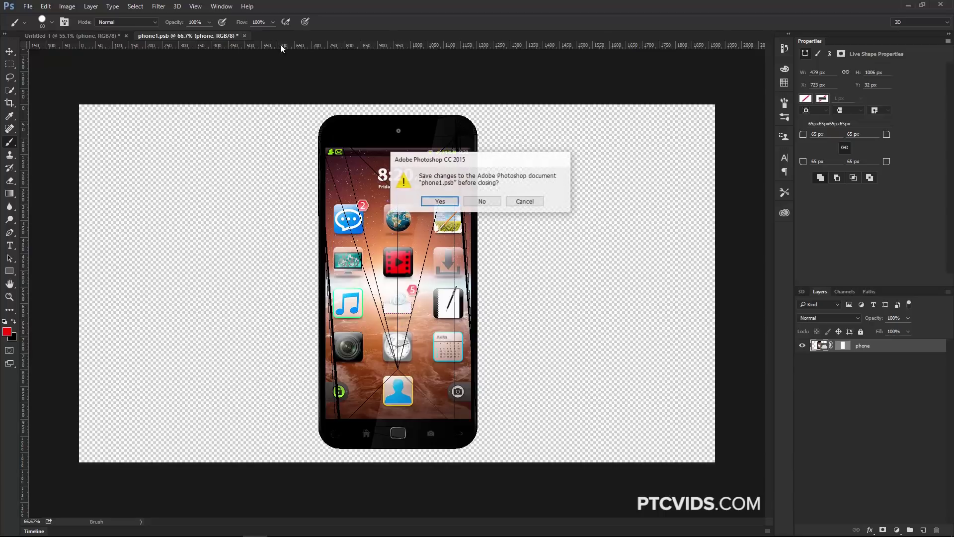
click(449, 204)
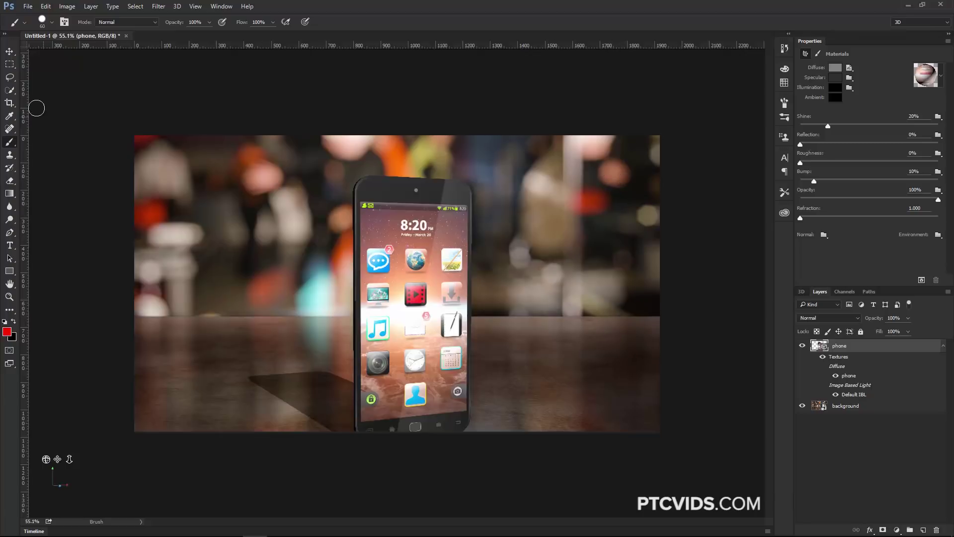
Orbit around to the back of the 3D phone and inspect the Diffuse texture options of its Back Inflation Material
click(10, 51)
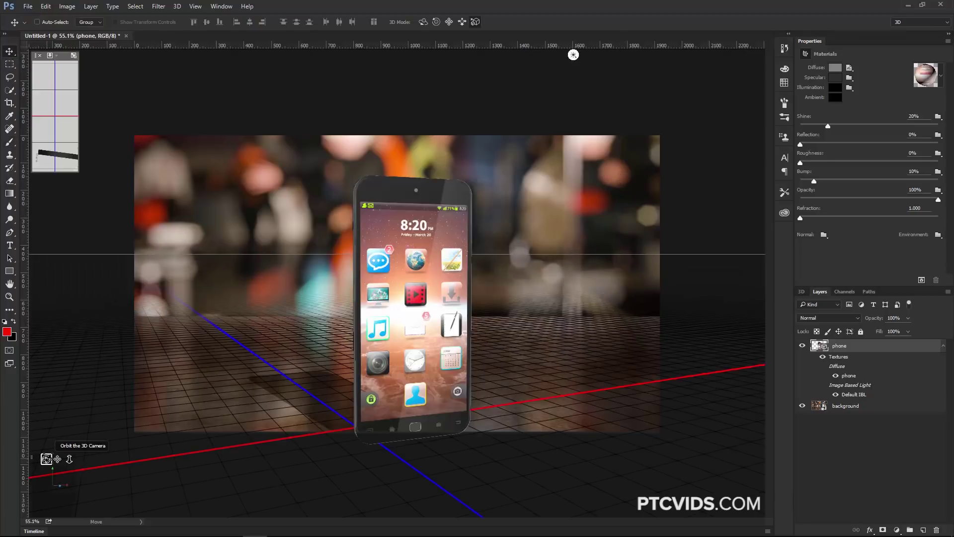
drag(46, 458, 117, 464)
click(399, 272)
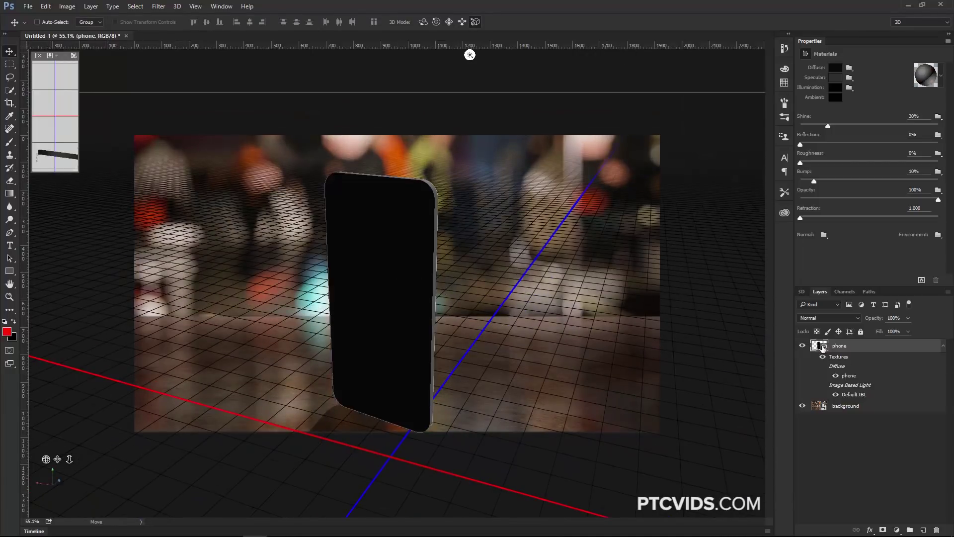
double_click(816, 343)
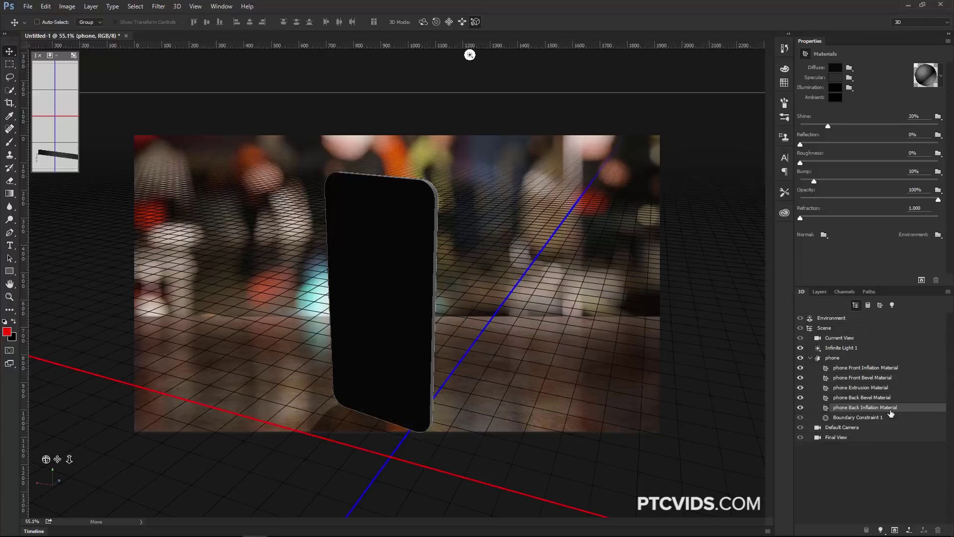
click(849, 68)
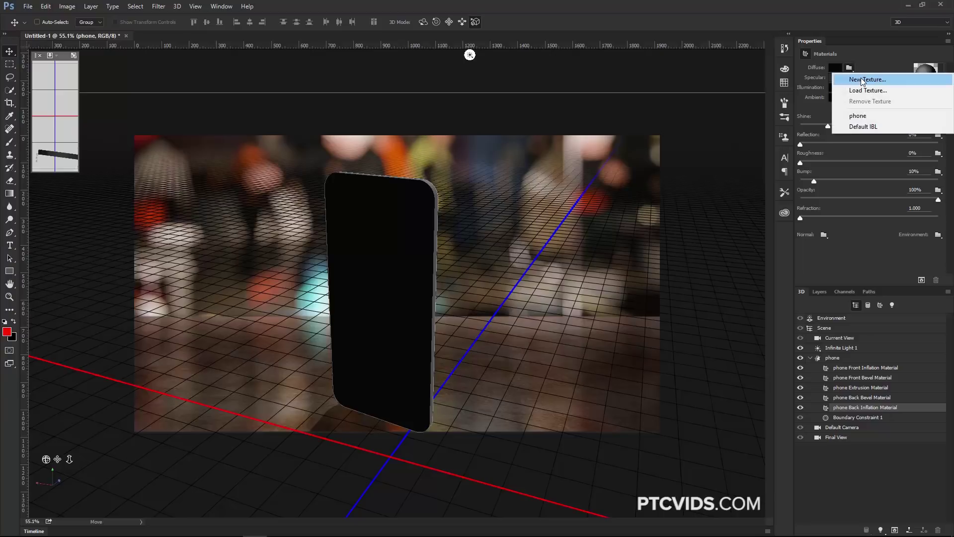
click(869, 62)
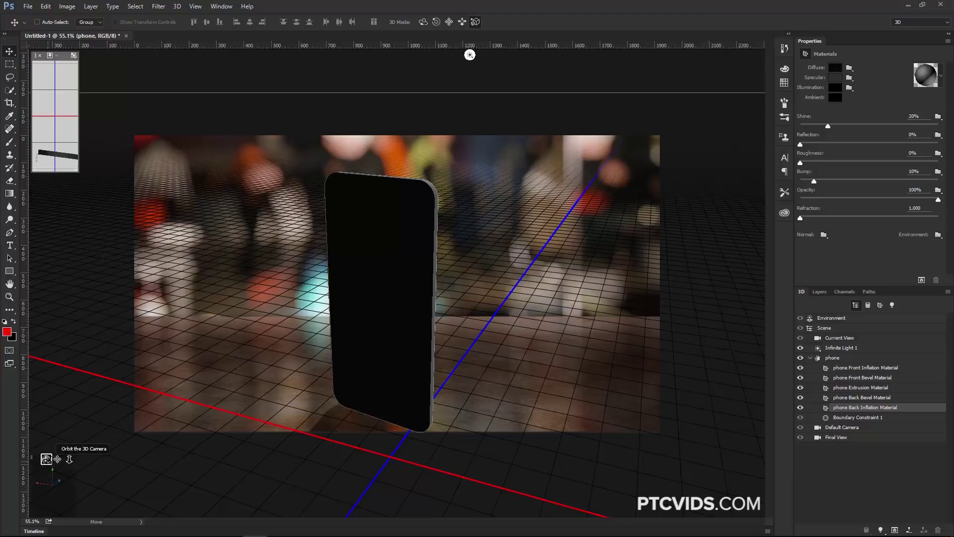
Restore the Final View camera and rotate Infinite Light 1 so it shines on the phone from the upper right
mouse_move(46, 459)
mouse_down()
mouse_move(2, 448)
mouse_move(33, 468)
mouse_up()
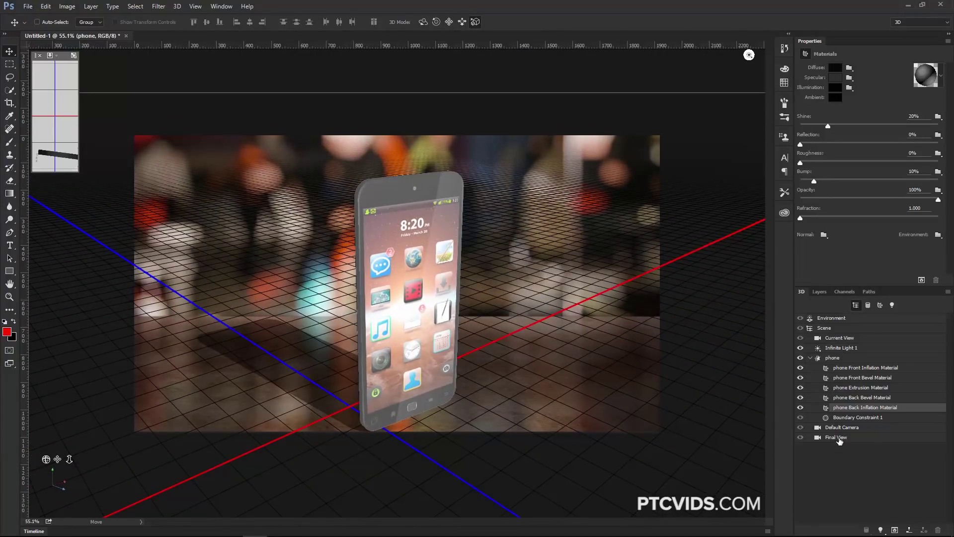
click(839, 438)
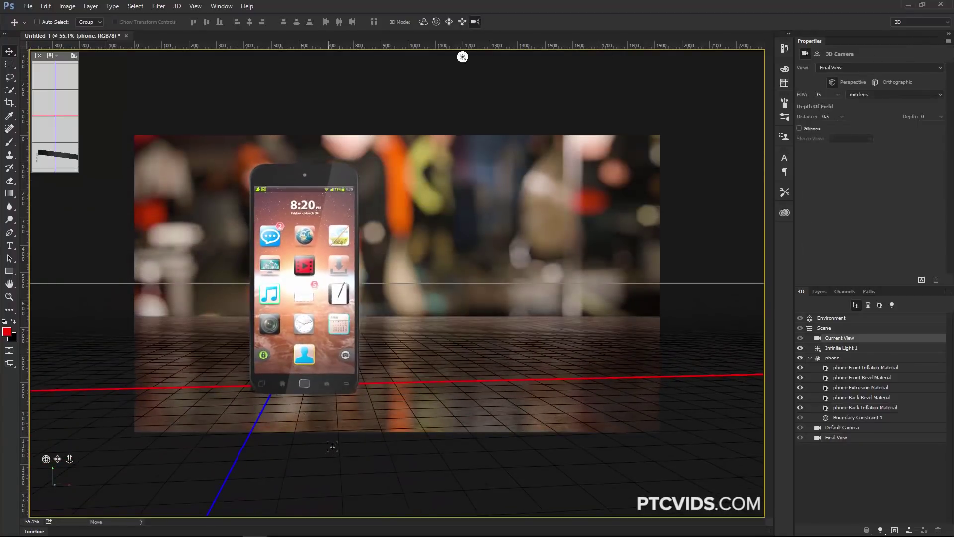
click(832, 347)
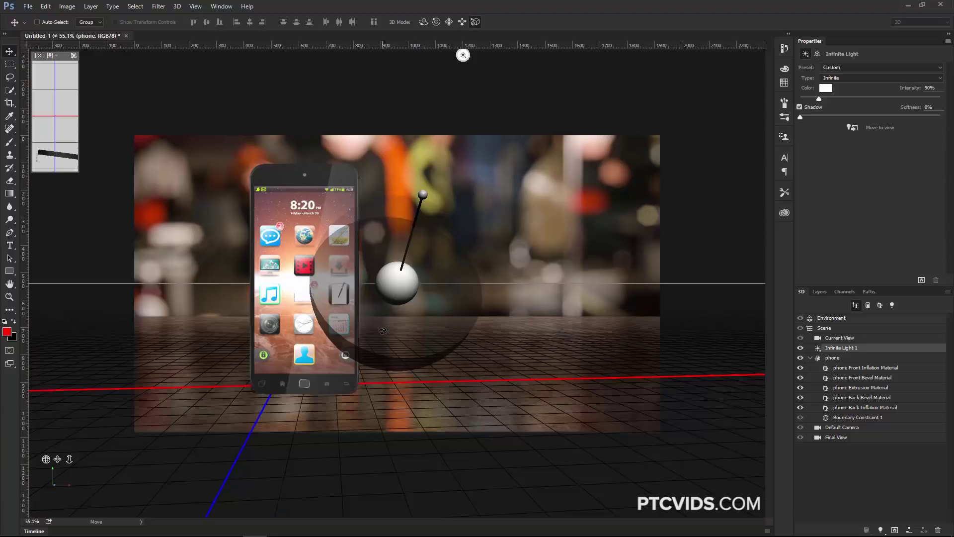
drag(426, 191, 491, 167)
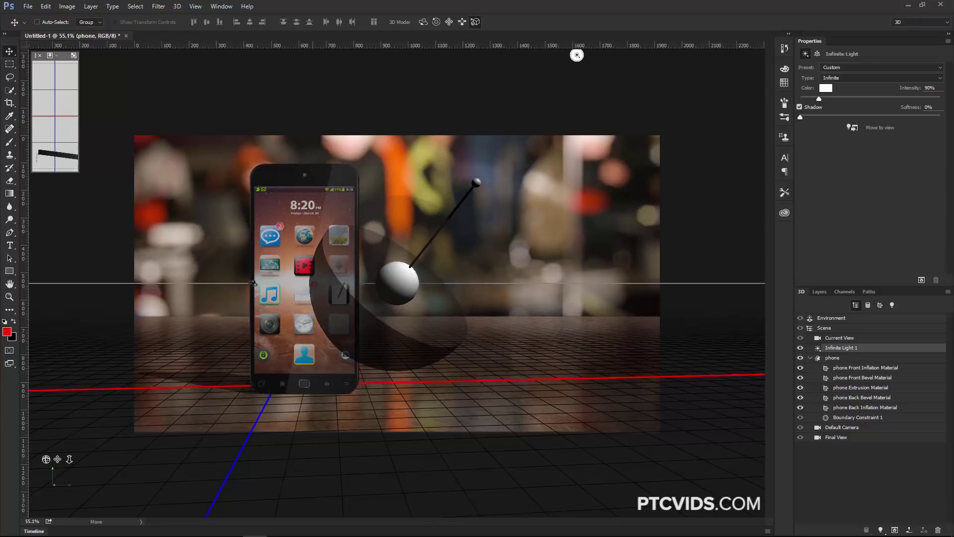
Move the phone mesh down below the floor grid, and bring it back with Move Object to Ground Plane
click(296, 264)
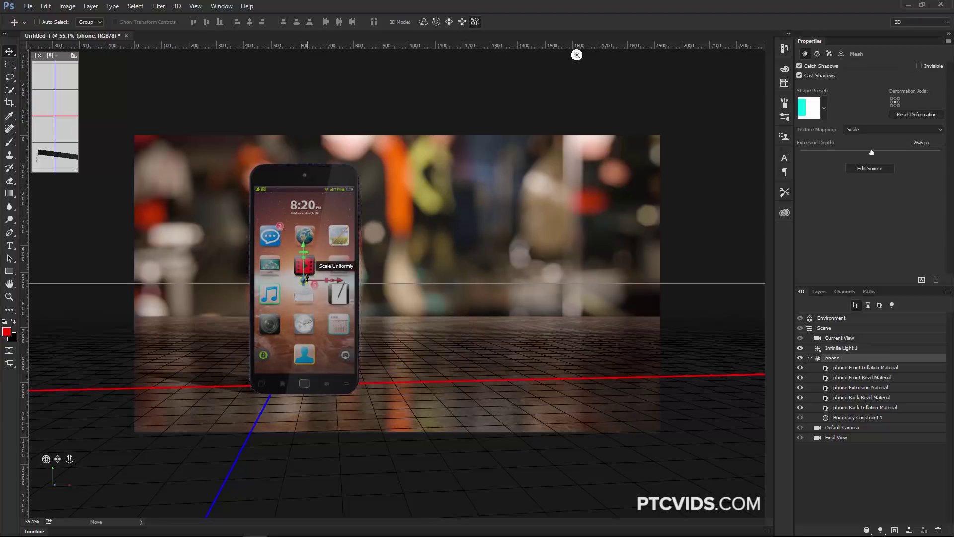
drag(302, 243, 309, 319)
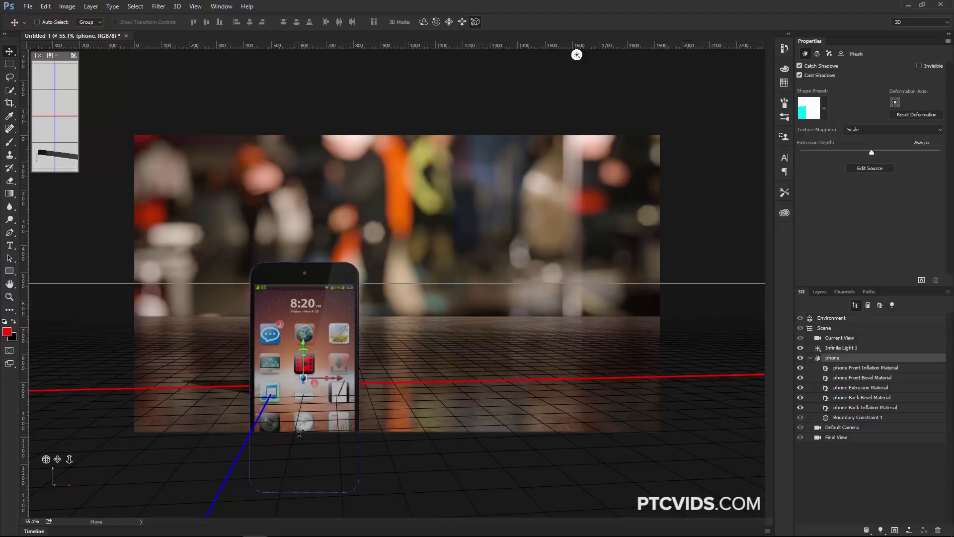
click(177, 6)
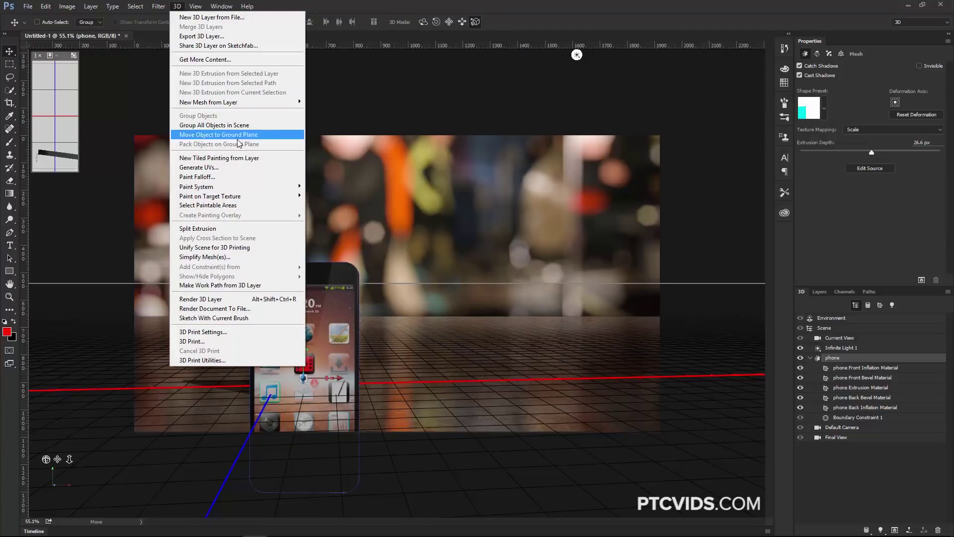
click(238, 137)
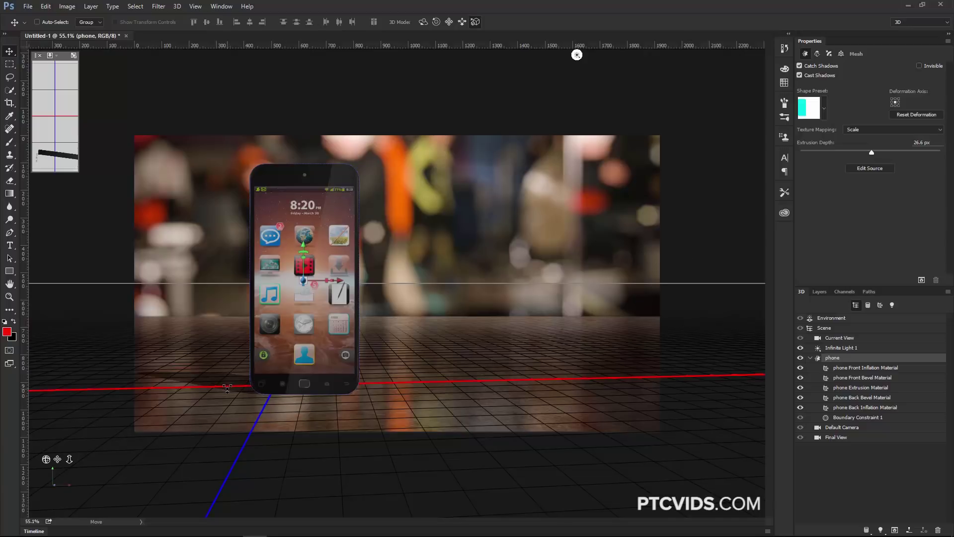
Set Infinite Light 1's shadow softness to 69% and test-render a rectangular selection around the shadow at the phone's base
click(841, 349)
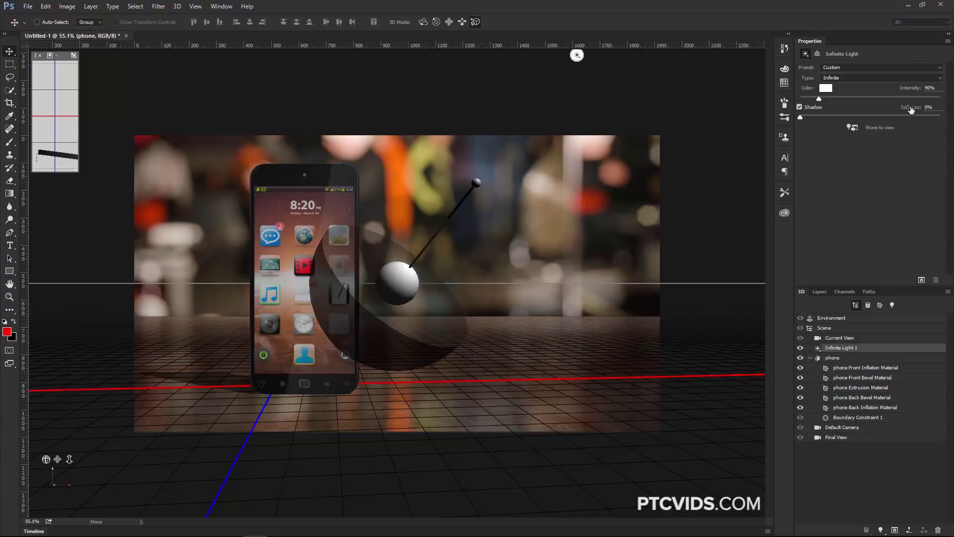
drag(910, 109, 946, 113)
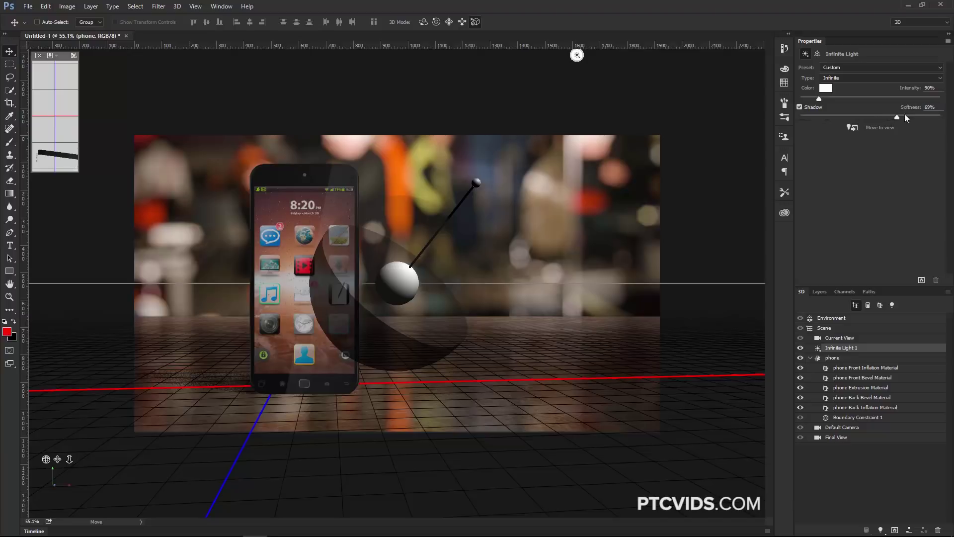
click(10, 66)
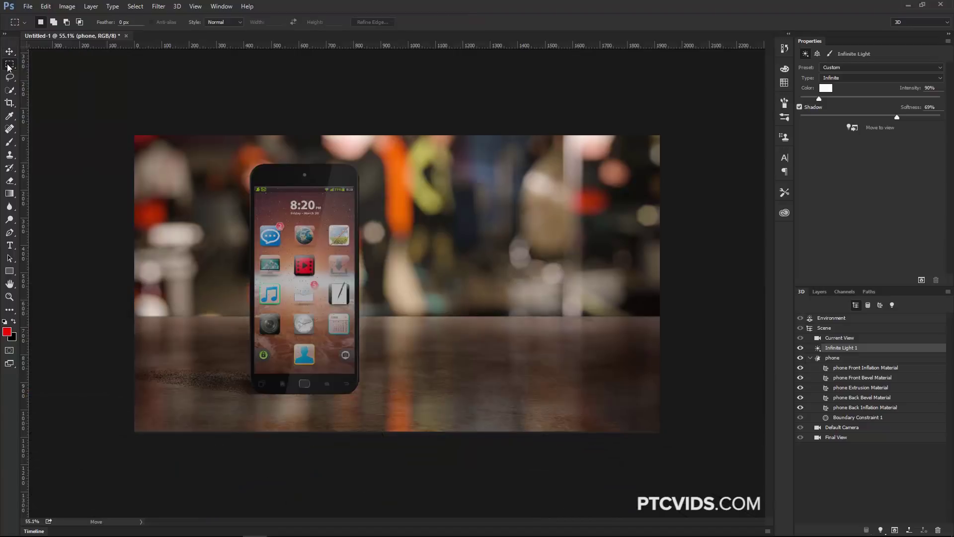
drag(287, 412, 131, 353)
click(921, 280)
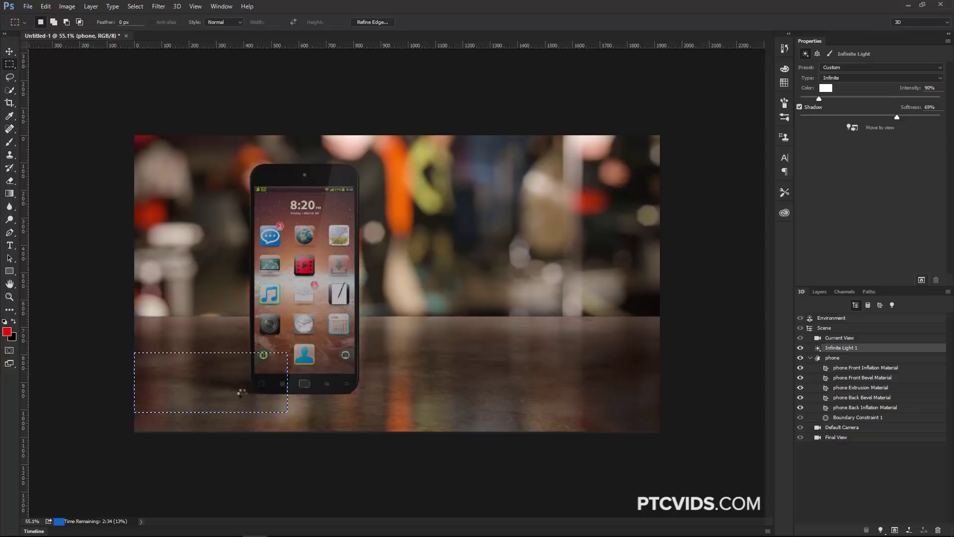
key(Escape)
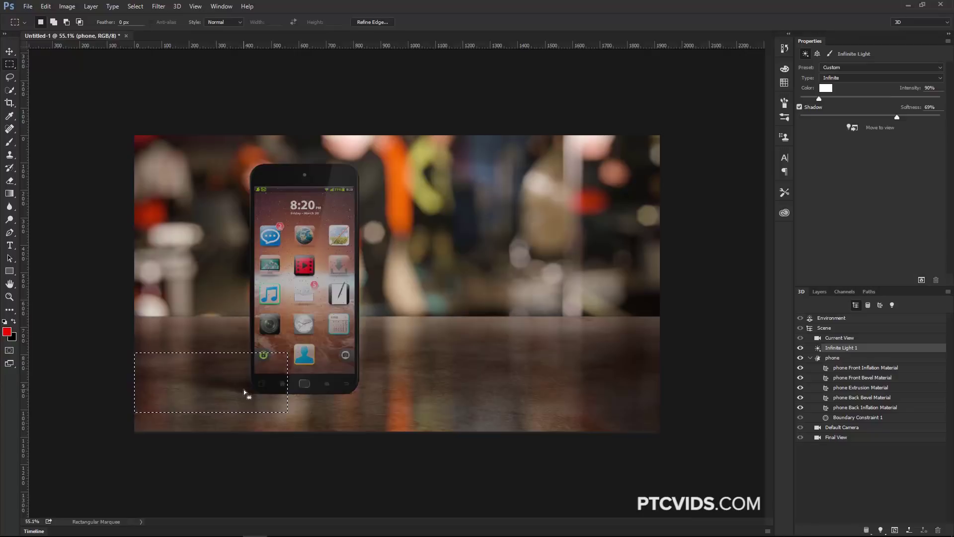
click(244, 393)
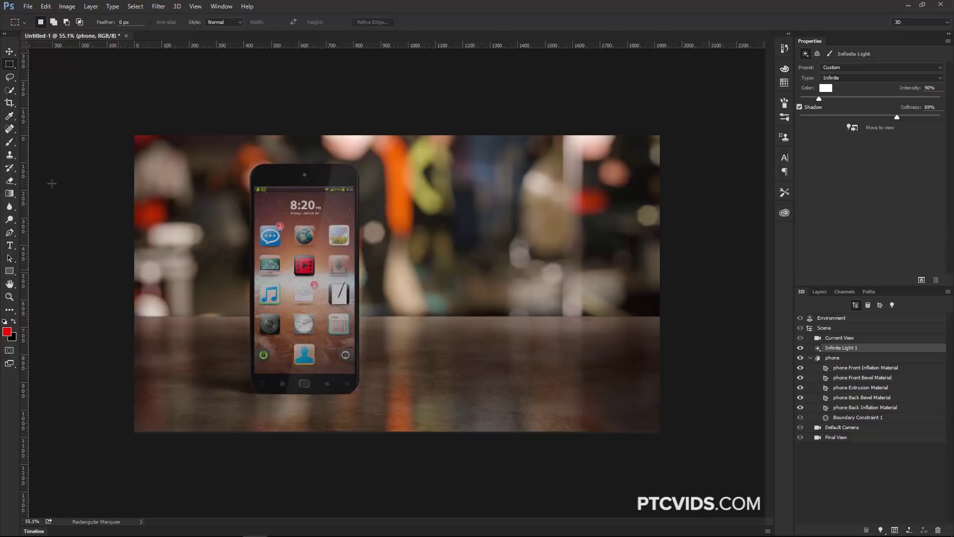
Give the phone mesh's front cap a 2% wide bevel with the Cone contour preset
click(10, 52)
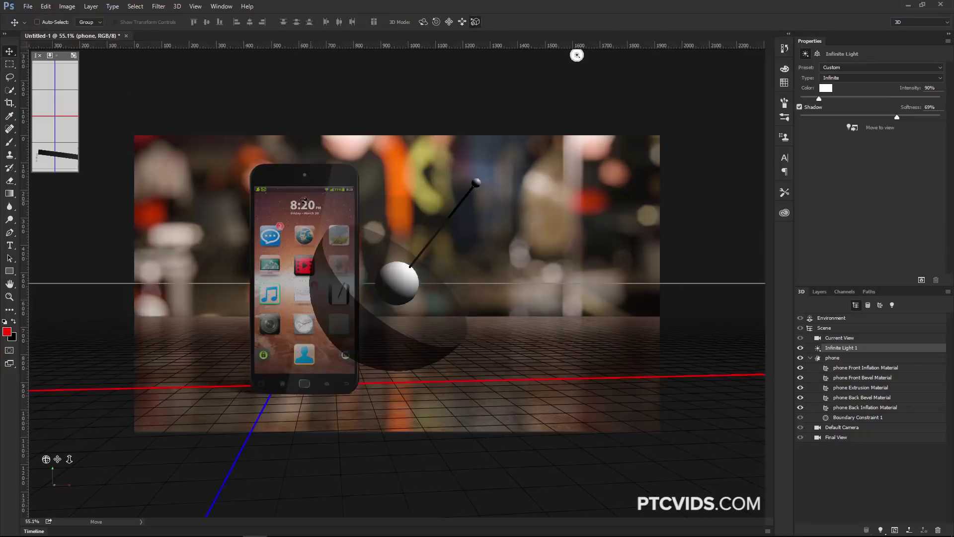
click(304, 200)
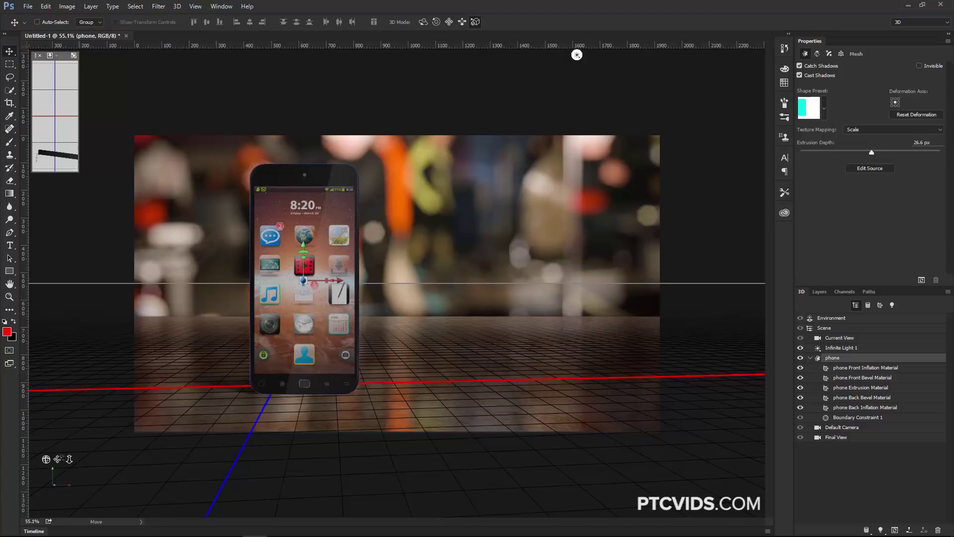
drag(45, 459, 69, 457)
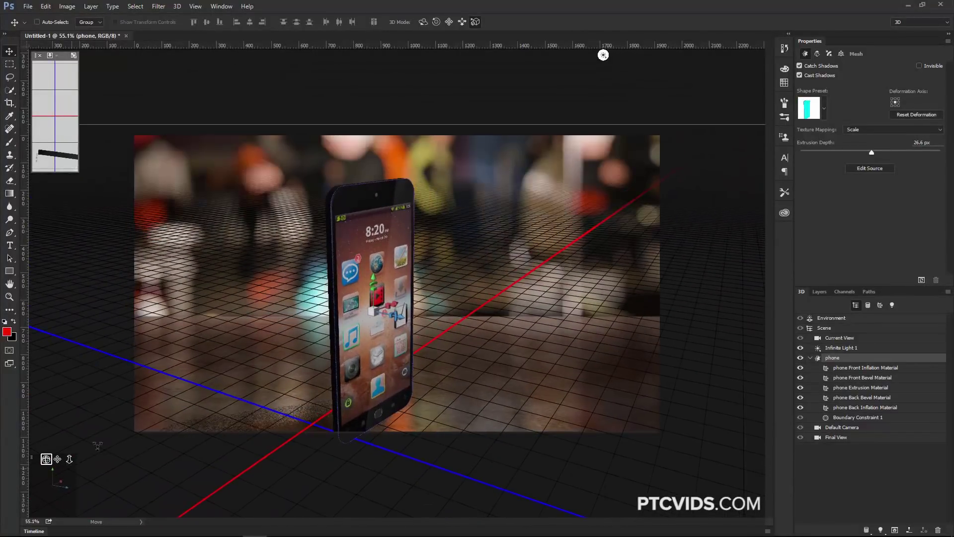
click(829, 53)
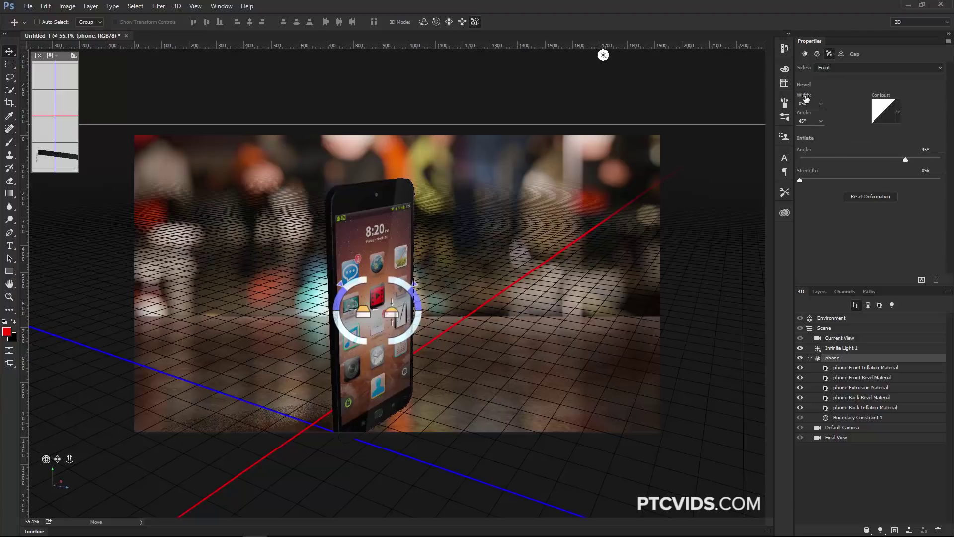
mouse_move(806, 98)
mouse_down()
mouse_move(814, 97)
mouse_move(803, 98)
mouse_up()
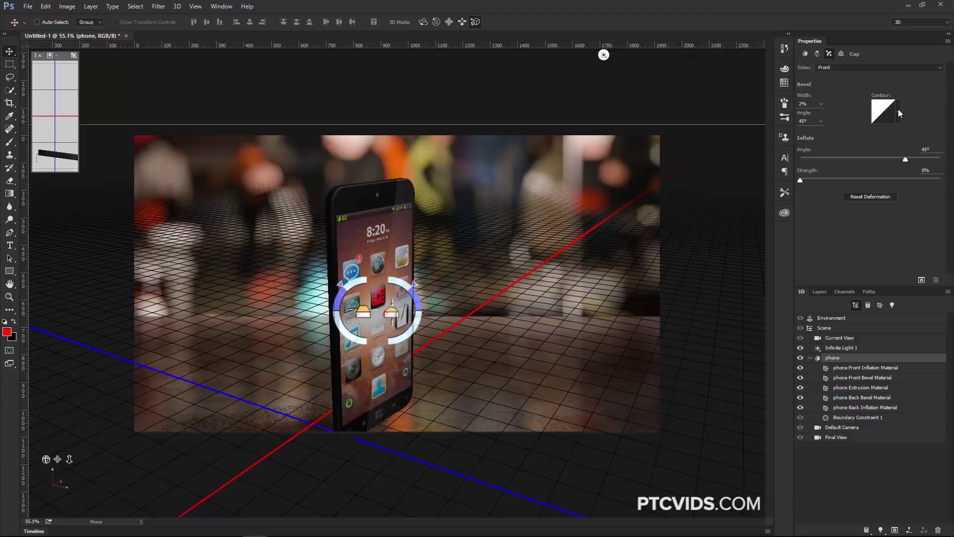
click(899, 110)
click(747, 136)
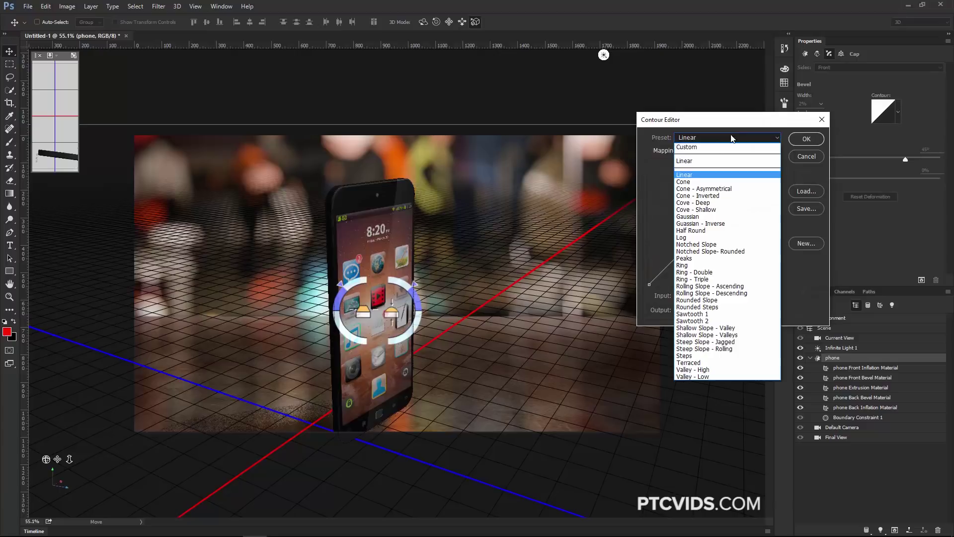
click(705, 181)
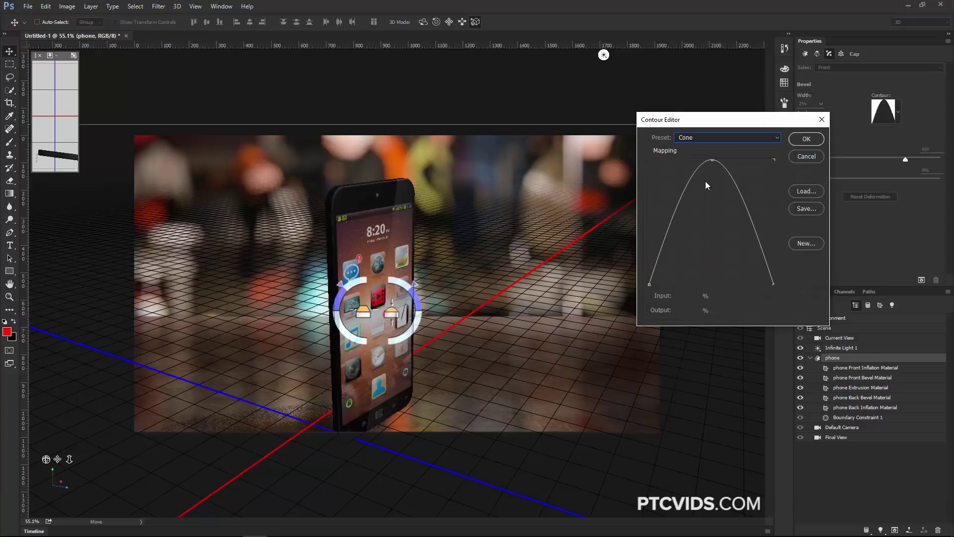
click(806, 139)
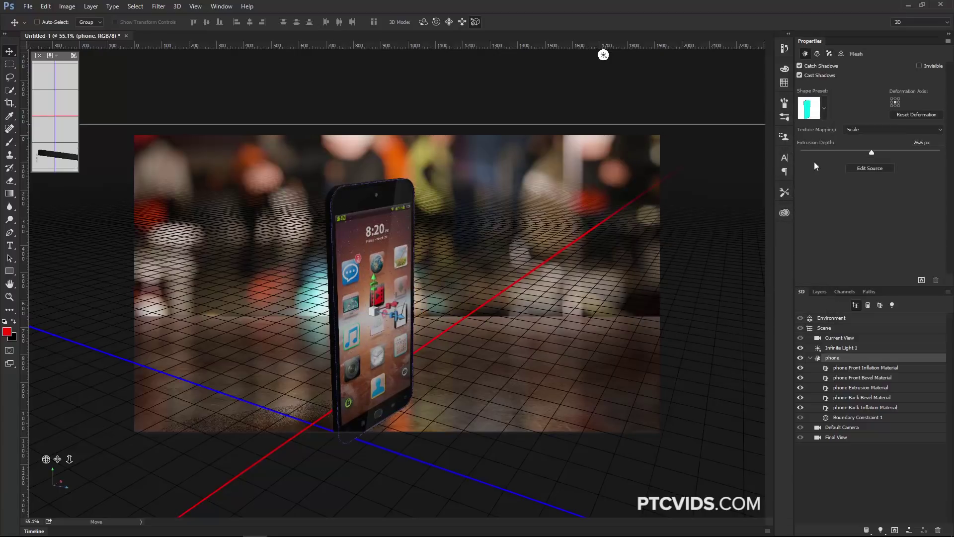
Set the phone's front cap bevel width to 0% and return the camera to Final View
click(830, 56)
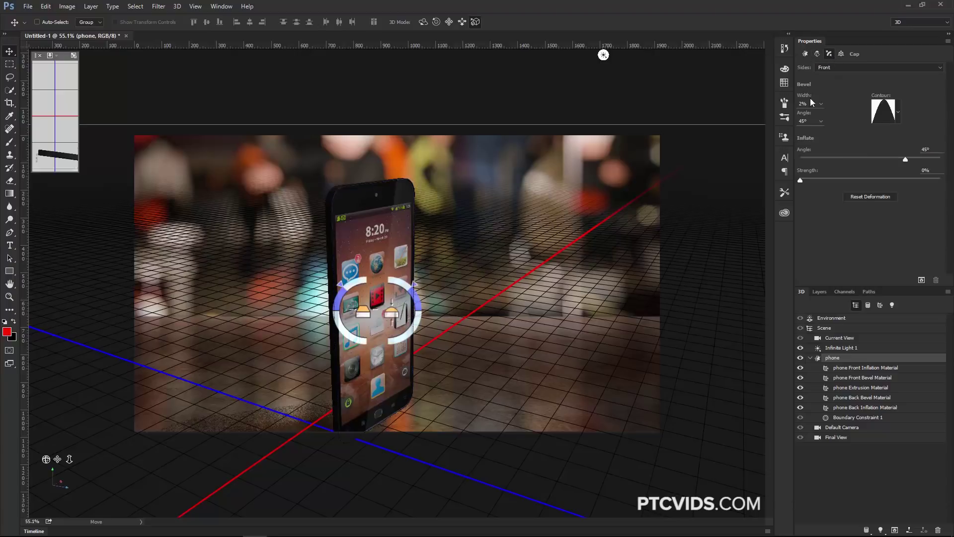
drag(803, 96, 799, 95)
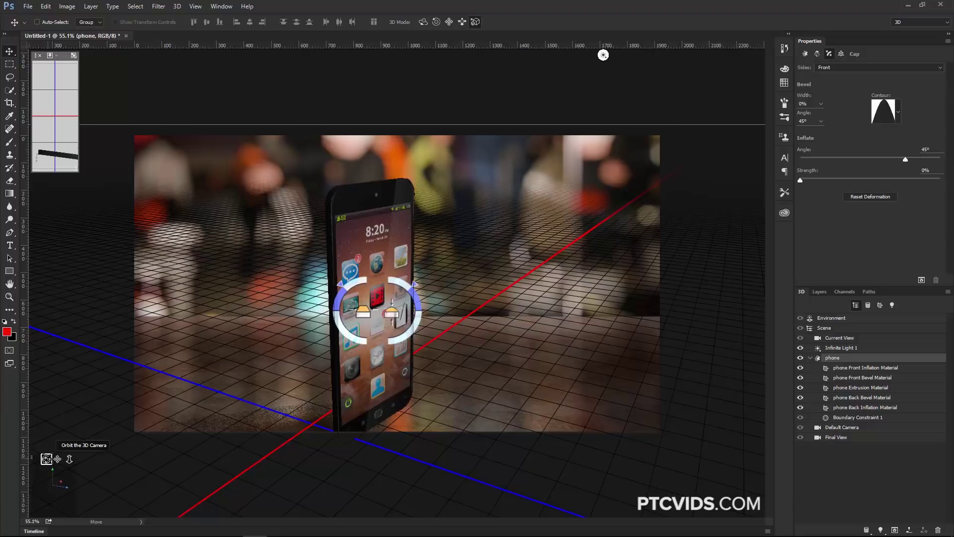
drag(46, 459, 48, 445)
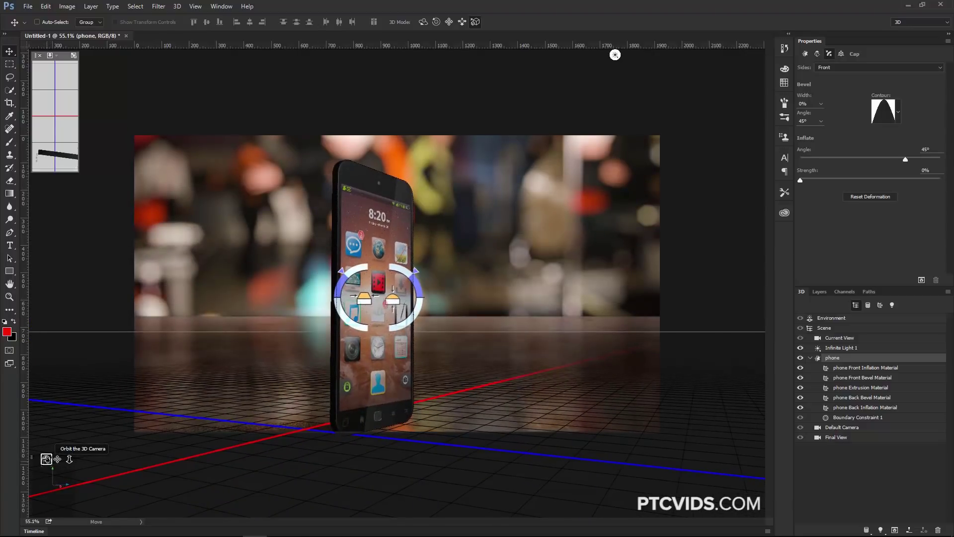
drag(46, 458, 18, 470)
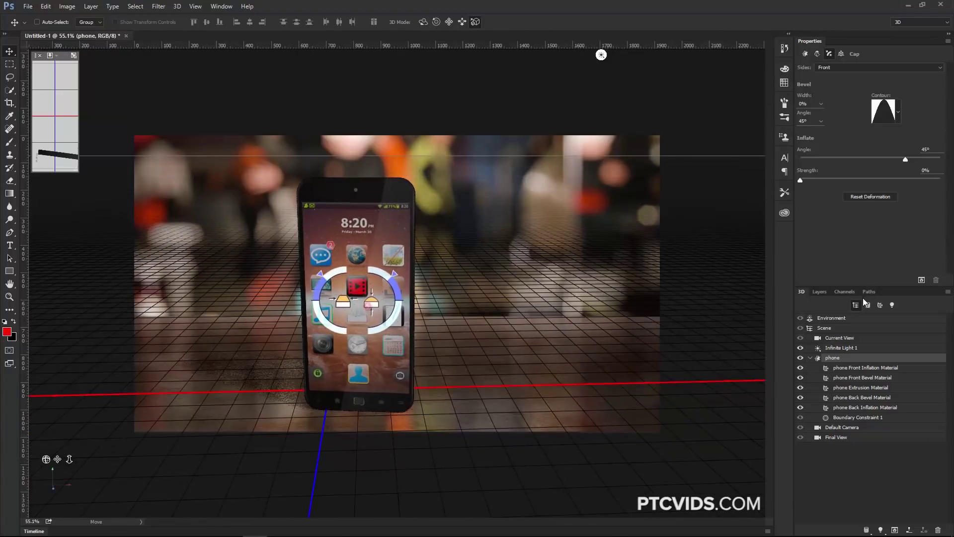
click(845, 438)
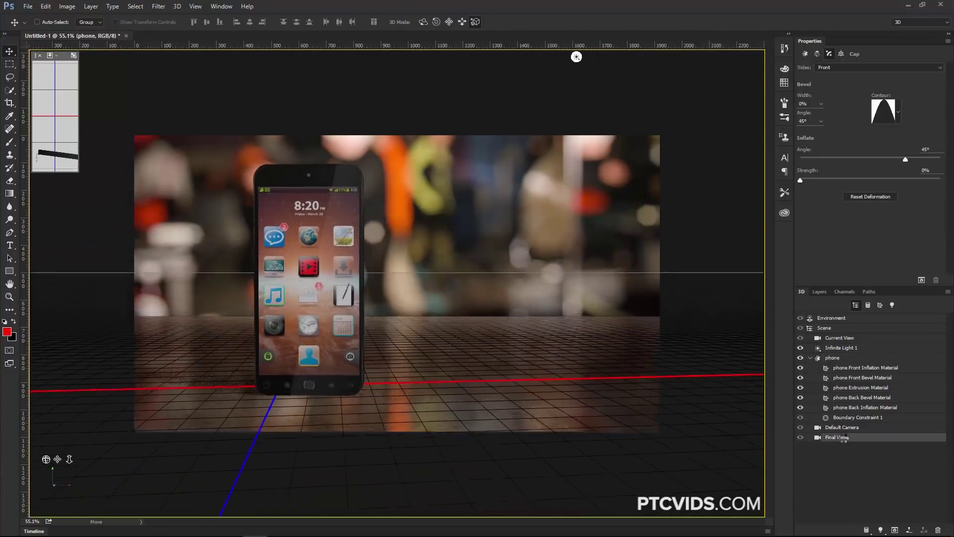
click(307, 257)
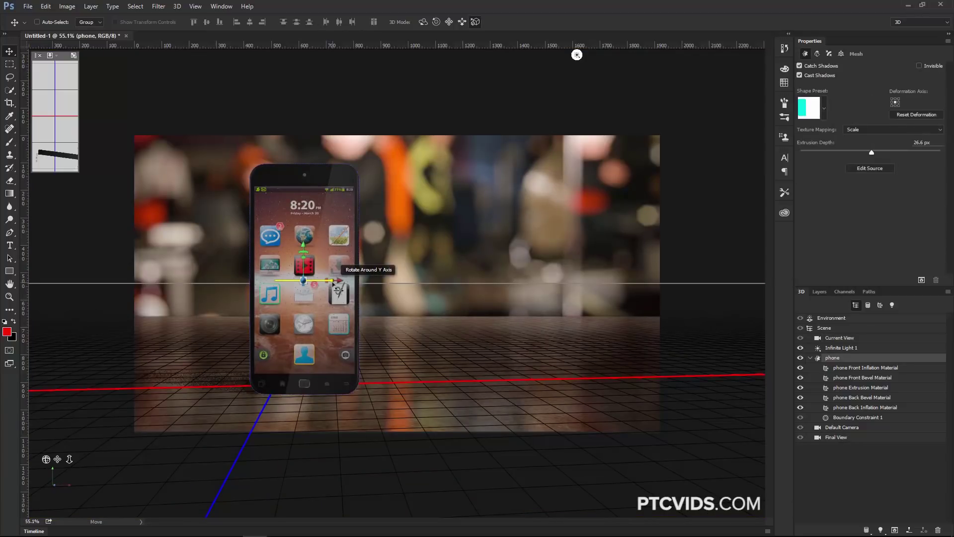
Rotate the phone mesh around its Y axis to turn its screen sideways, and open the environment's IBL texture for editing
drag(338, 289, 219, 304)
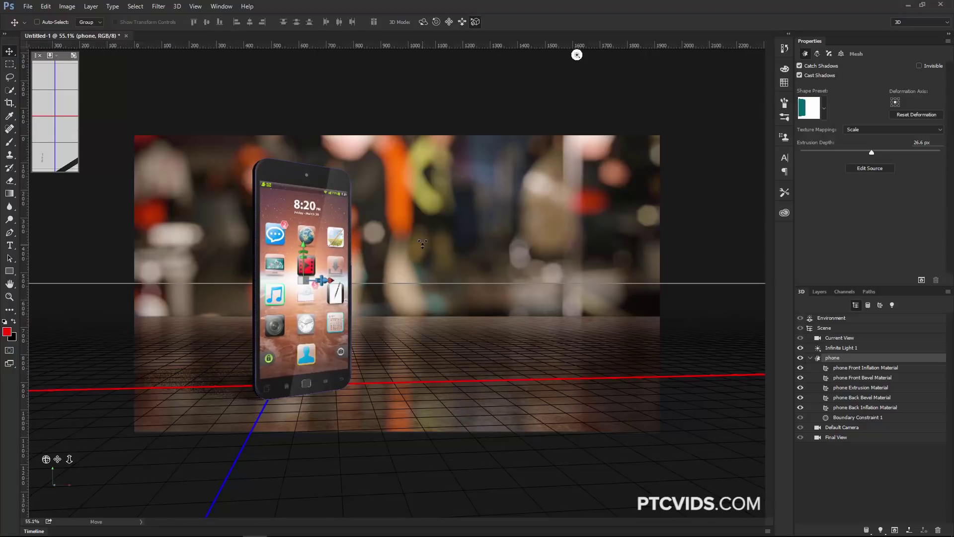
click(834, 319)
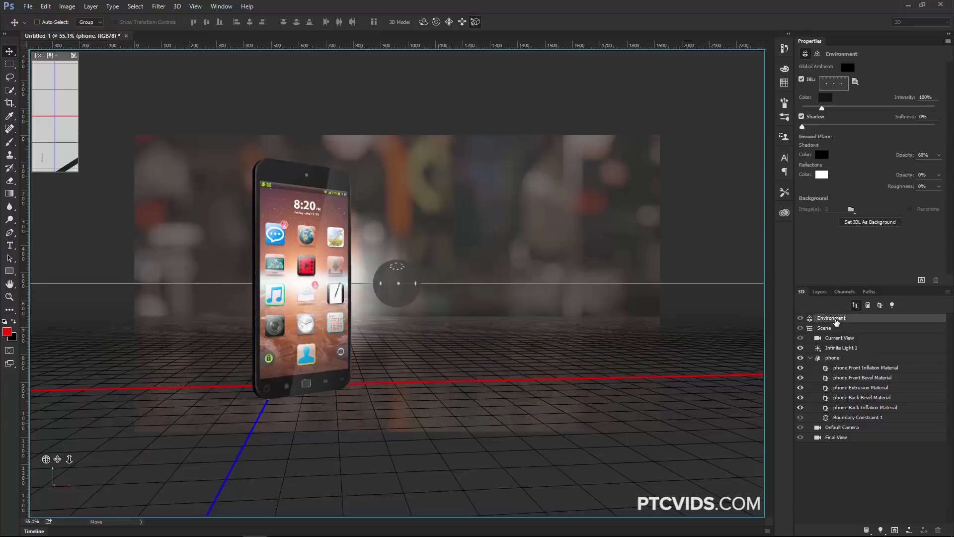
click(856, 81)
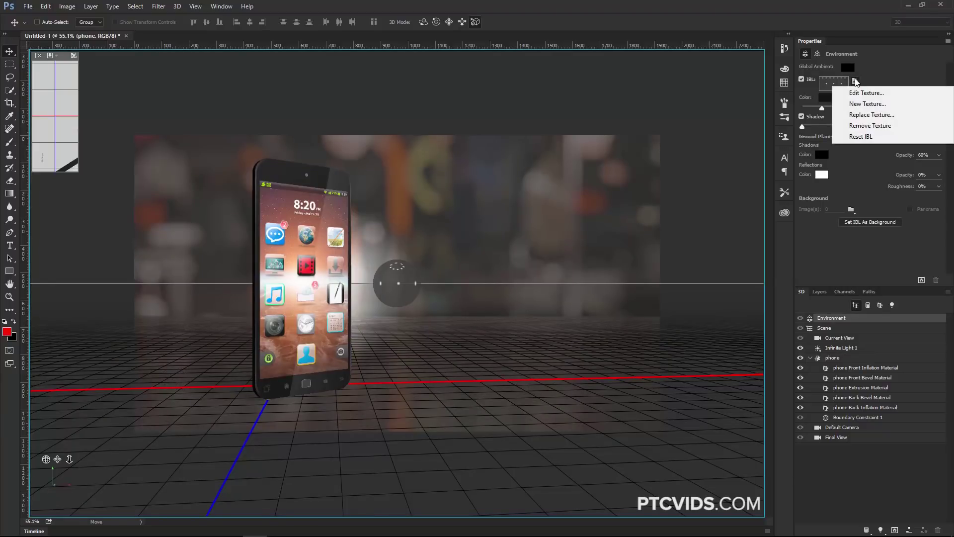
click(864, 92)
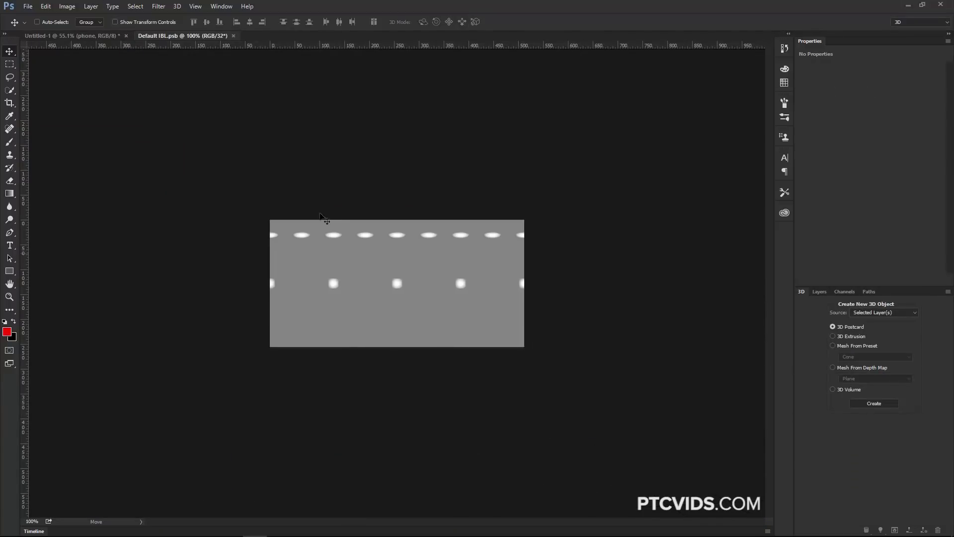
click(820, 292)
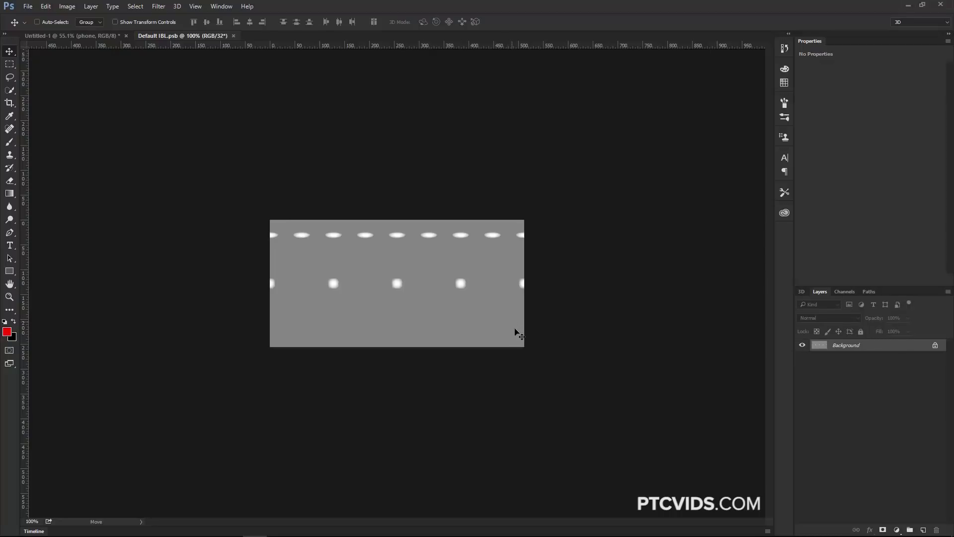
Duplicate the background layer of Untitled-1 into the Default IBL.psb document
click(94, 34)
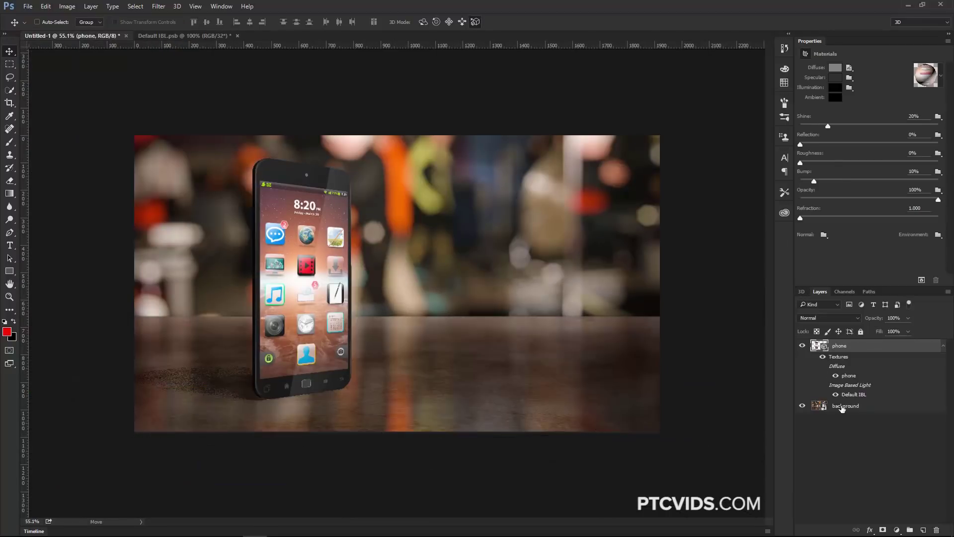
click(842, 408)
right_click(884, 410)
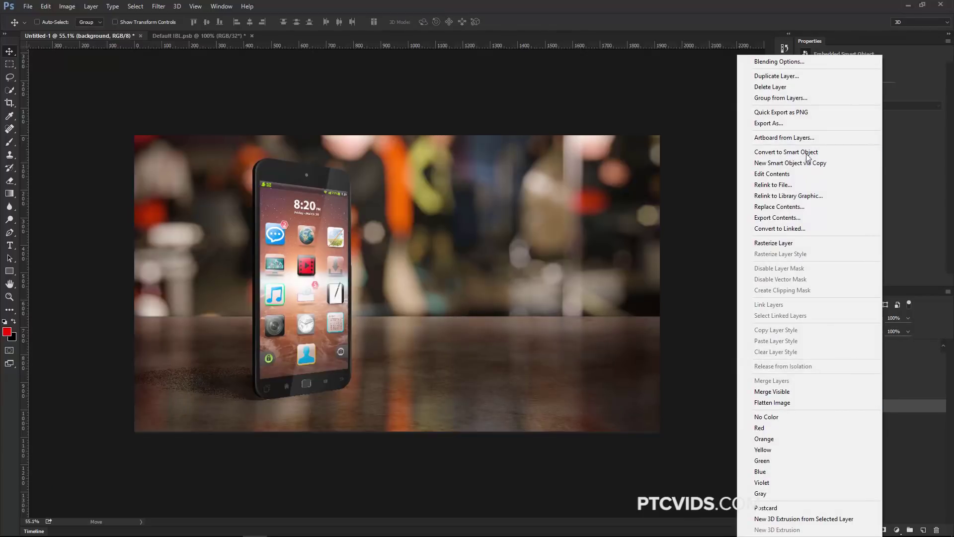
click(791, 76)
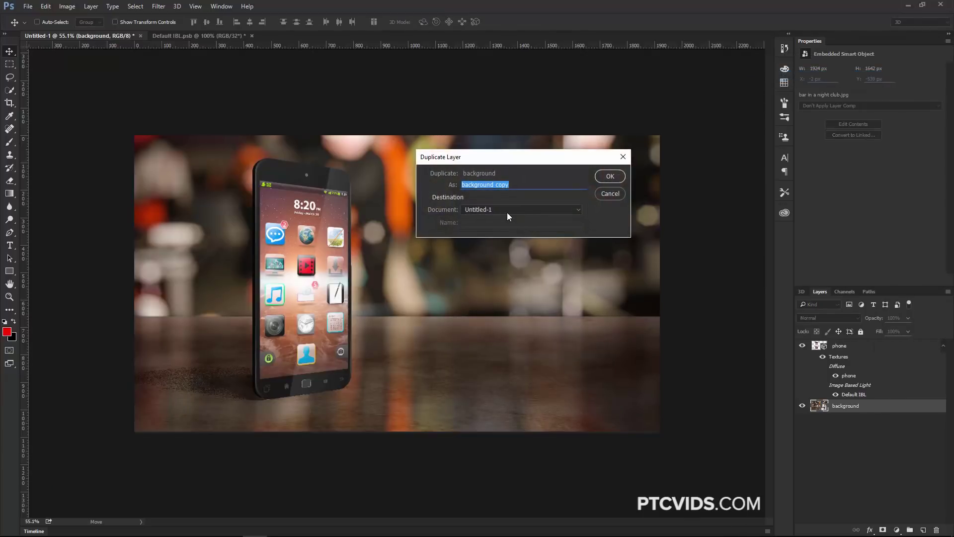
click(503, 209)
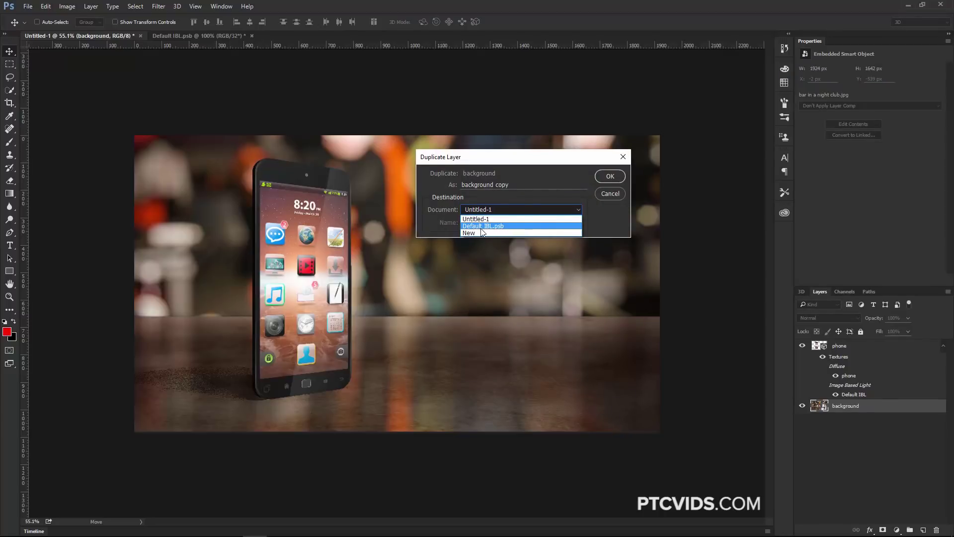
click(499, 230)
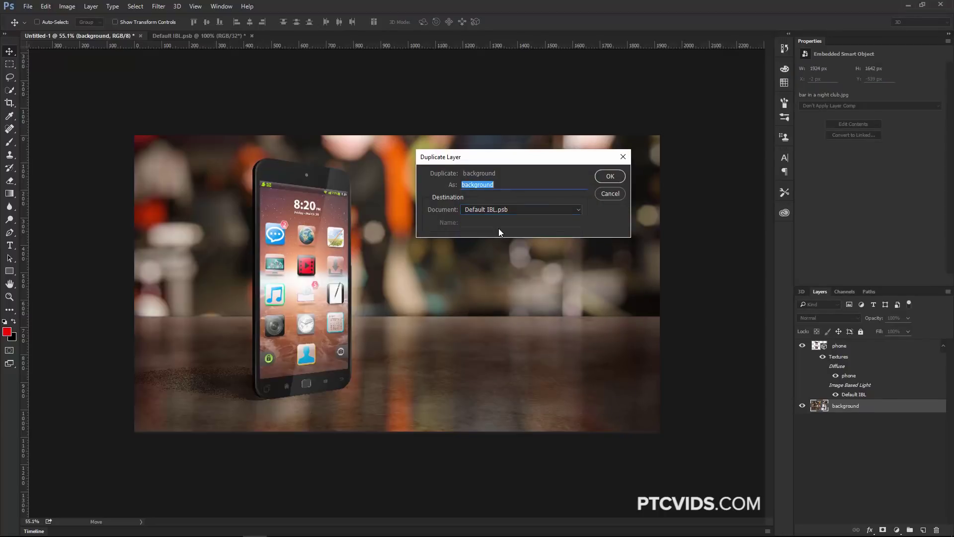
click(609, 177)
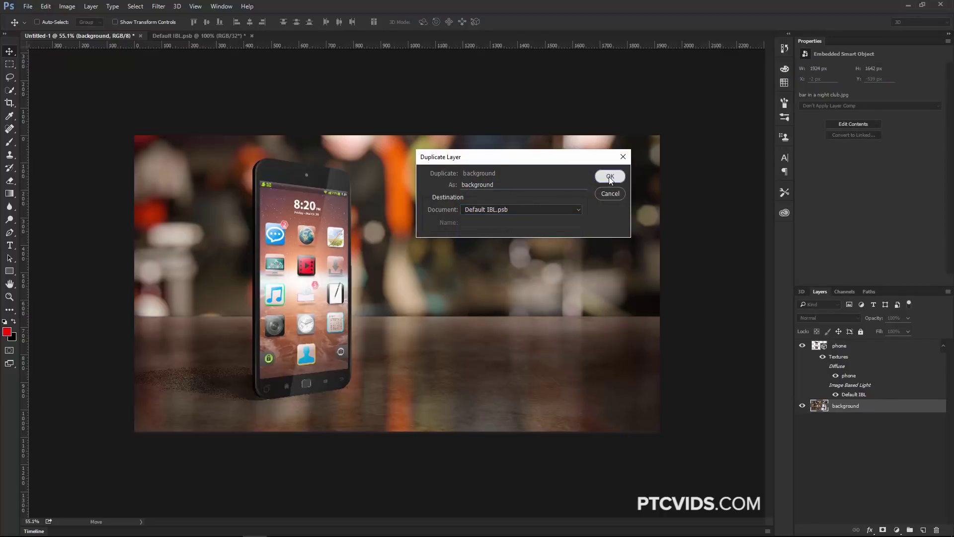
Expand the Default IBL.psb canvas with Reveal All to fit the whole night club image
click(190, 37)
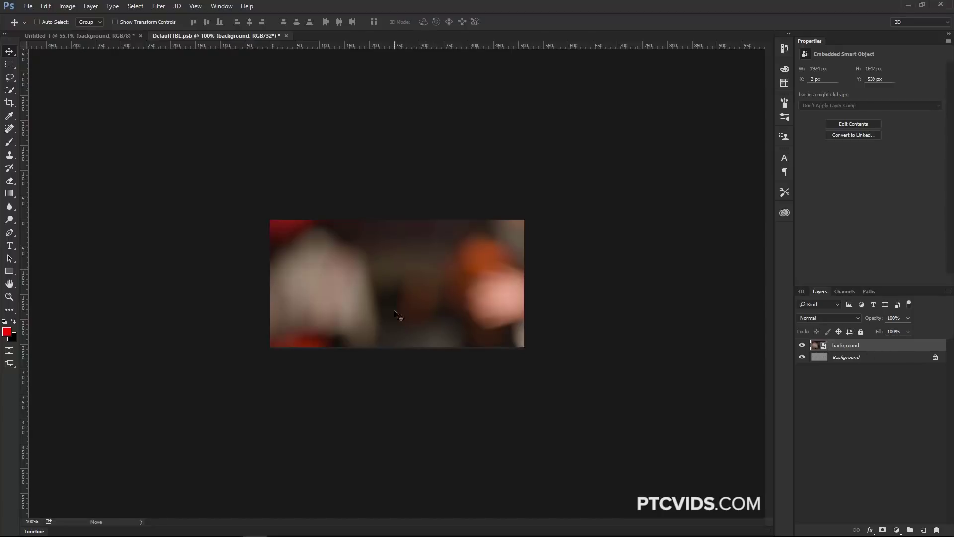
click(67, 6)
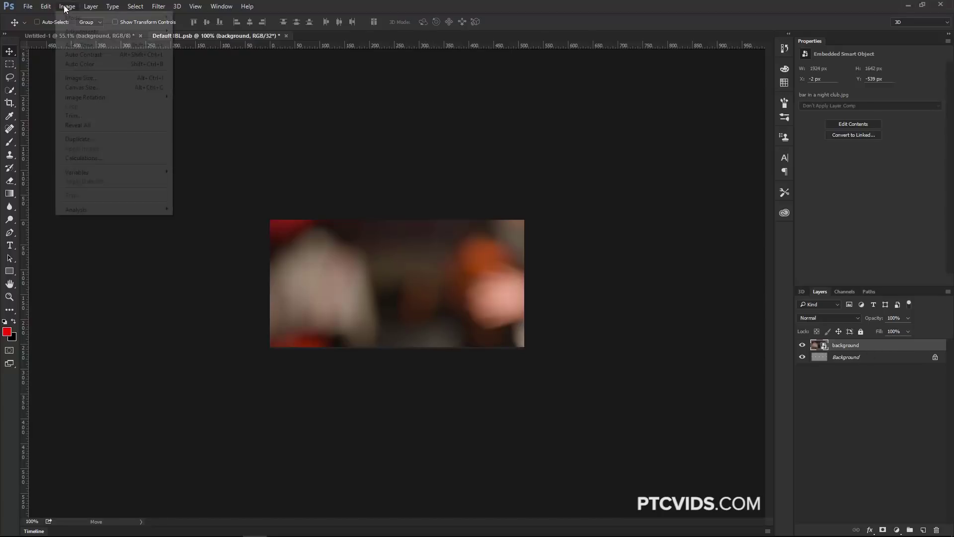
click(88, 124)
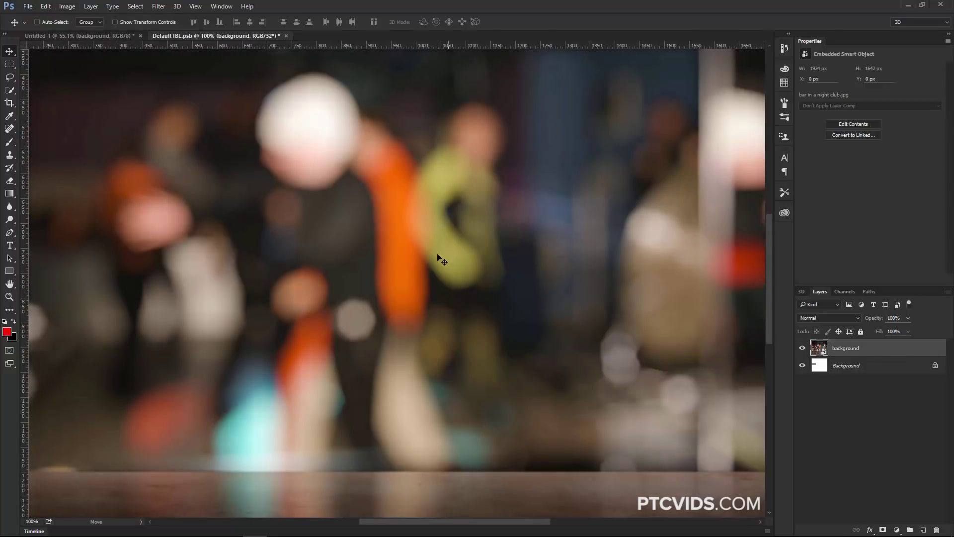
scroll(441, 259, down, 3)
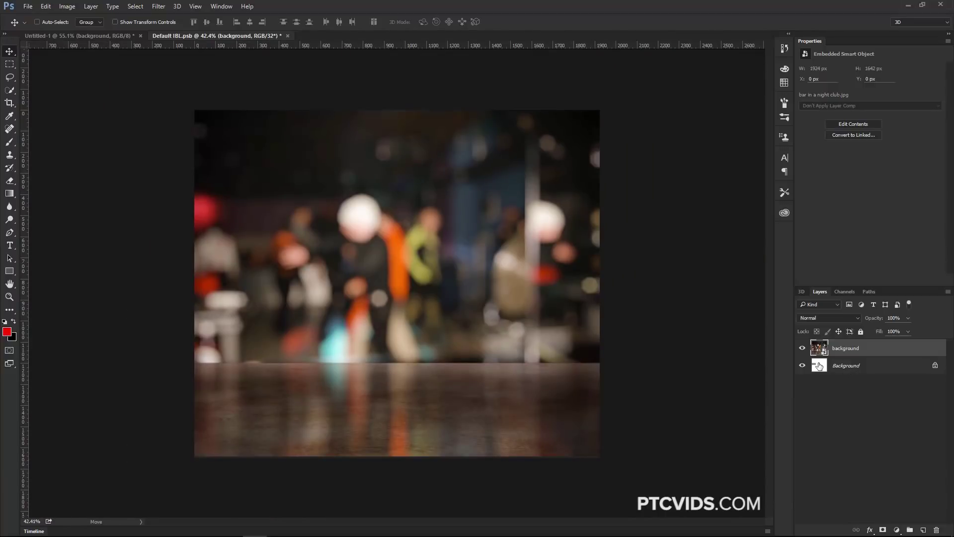
Delete the original locked Background layer from Default IBL.psb and save the texture
drag(821, 367, 936, 530)
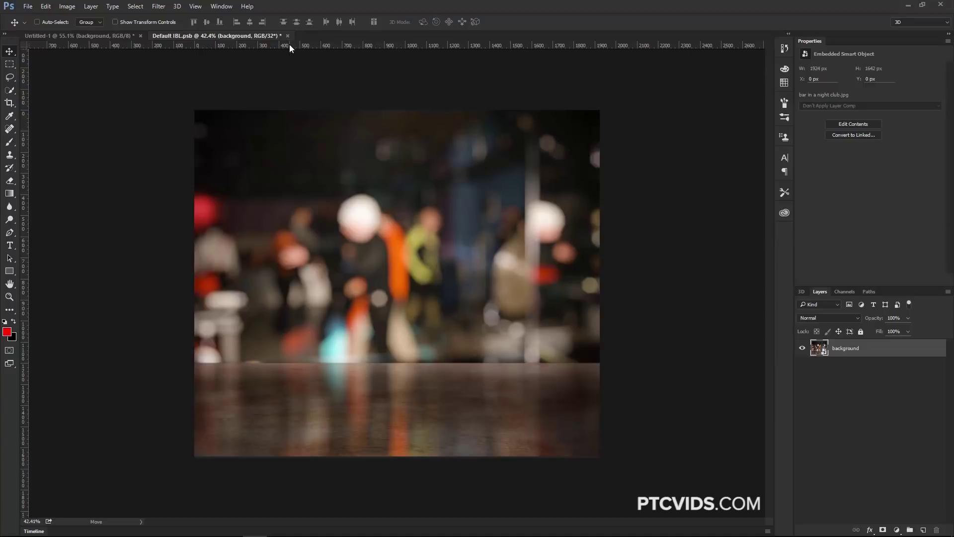
key(ctrl+s)
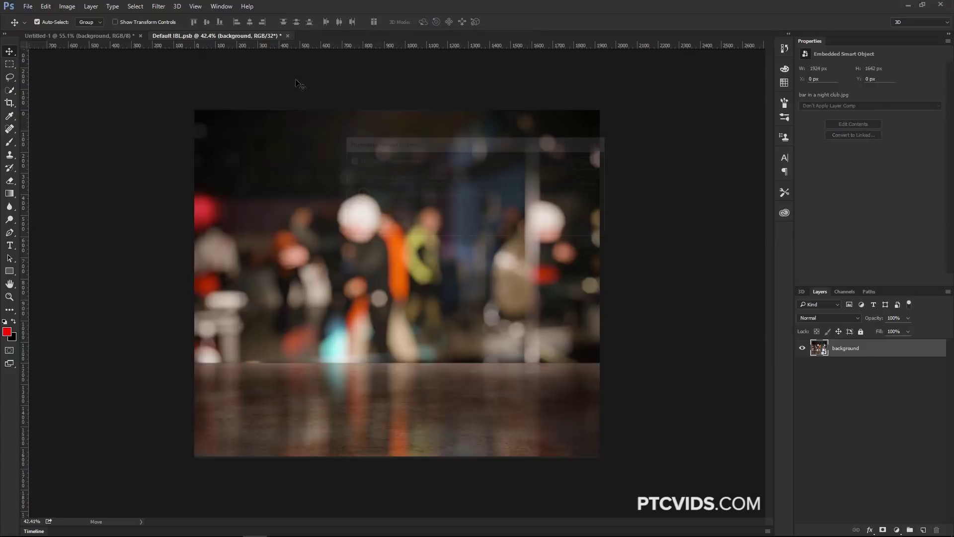
click(596, 165)
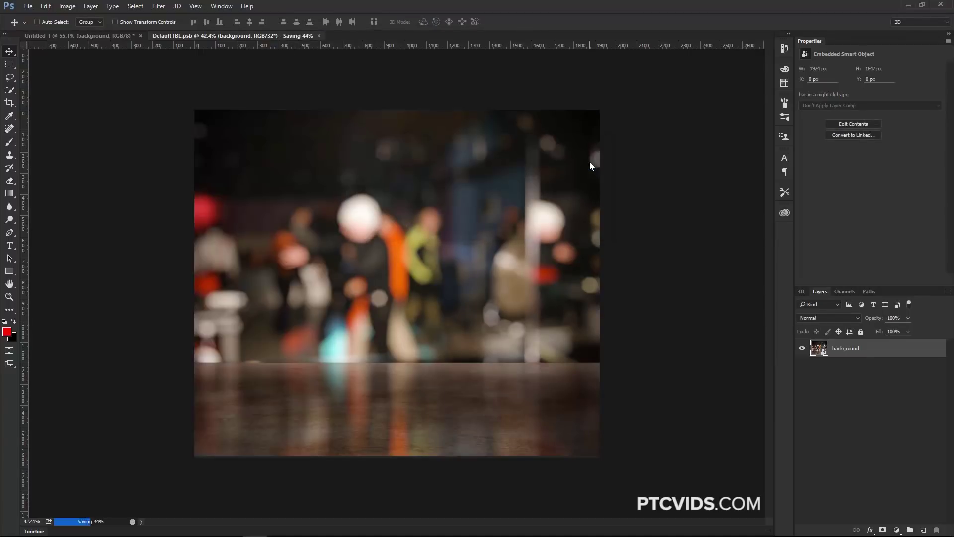
Return to Untitled-1's 3D scene and rotate the environment's image-based light with its sphere
click(77, 36)
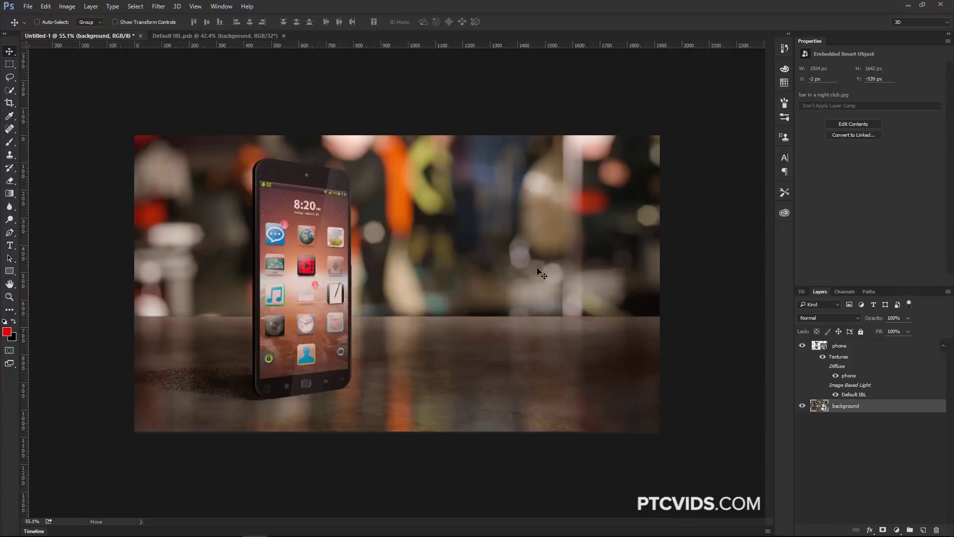
double_click(821, 347)
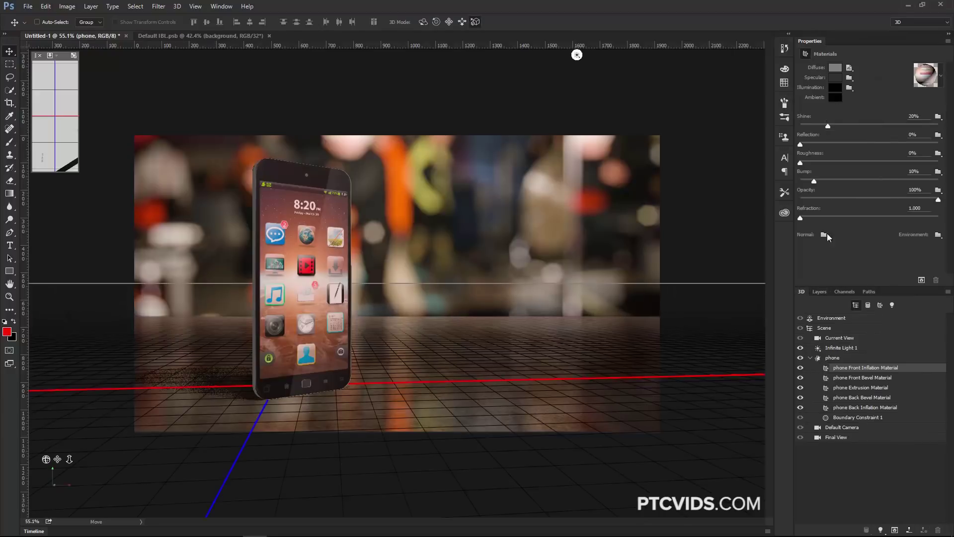
click(834, 319)
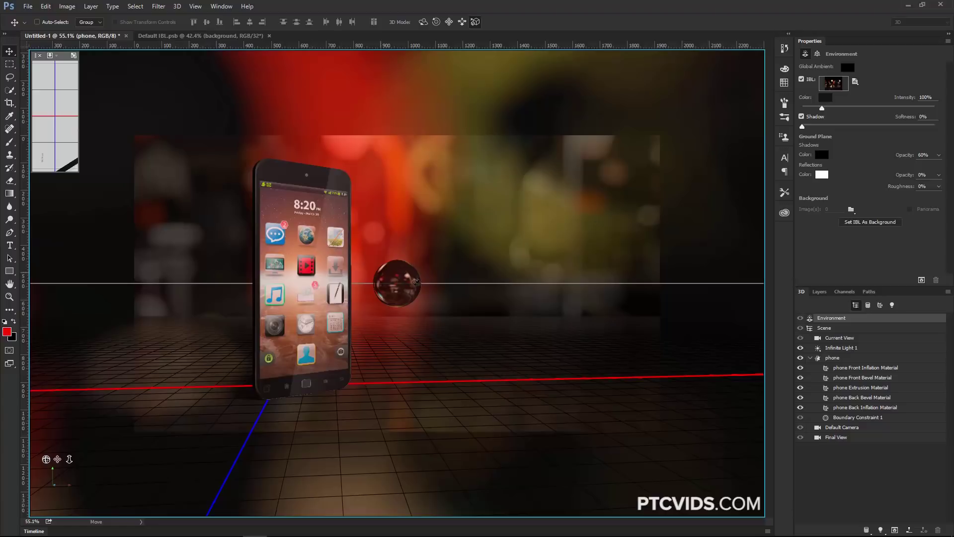
drag(401, 280, 291, 207)
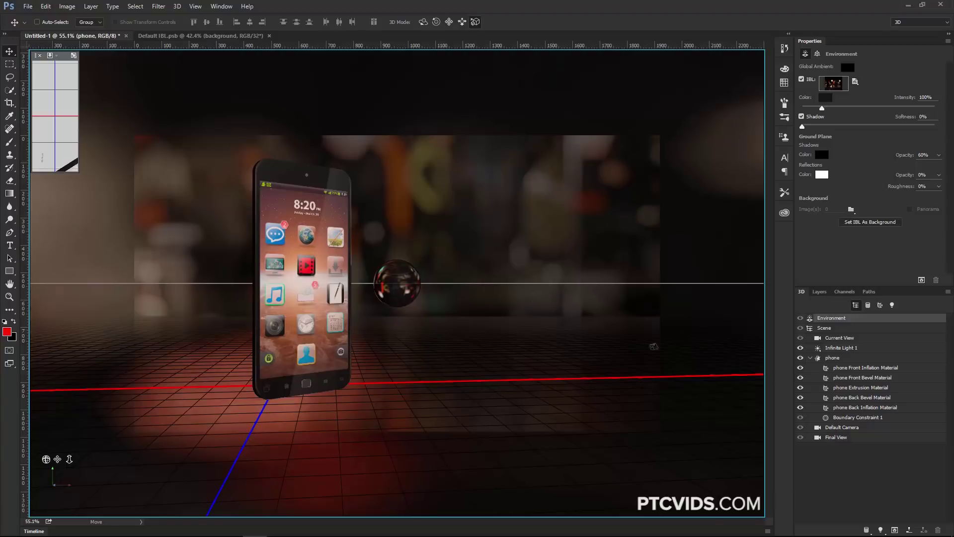
Increase the reflection of all five phone materials, from Front Inflation to Back Inflation, together
click(854, 370)
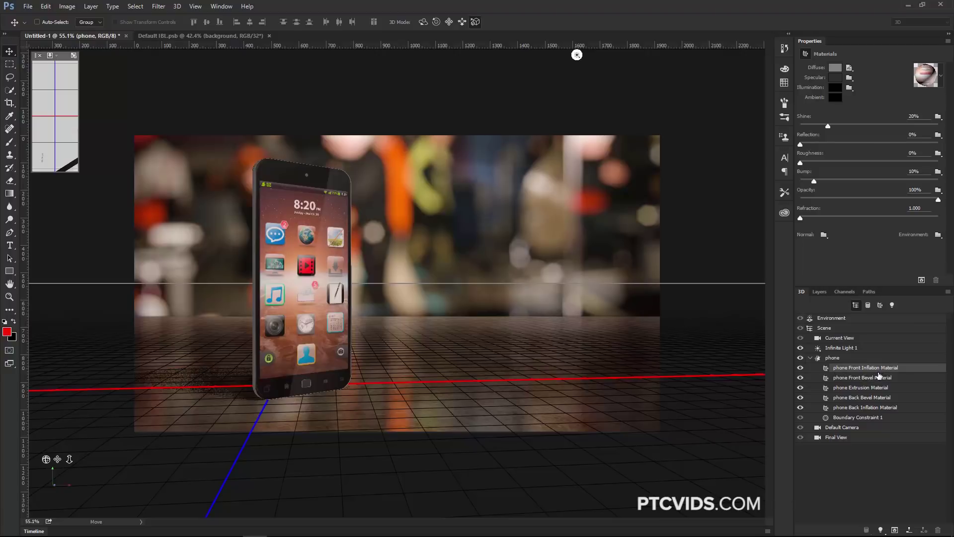
shift+click(870, 410)
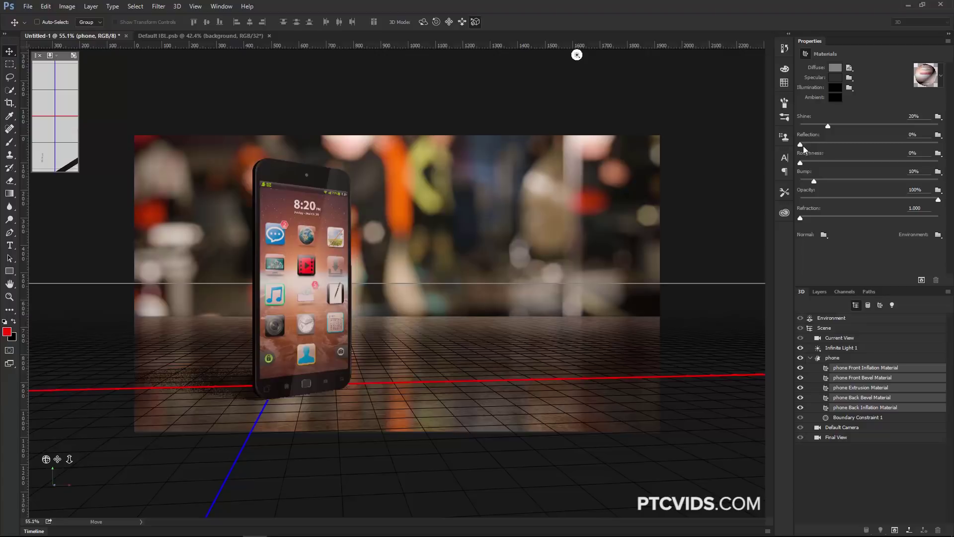
drag(800, 144, 827, 145)
Rotate the environment's image-based light sphere to reposition the night club reflections on the phone
click(836, 319)
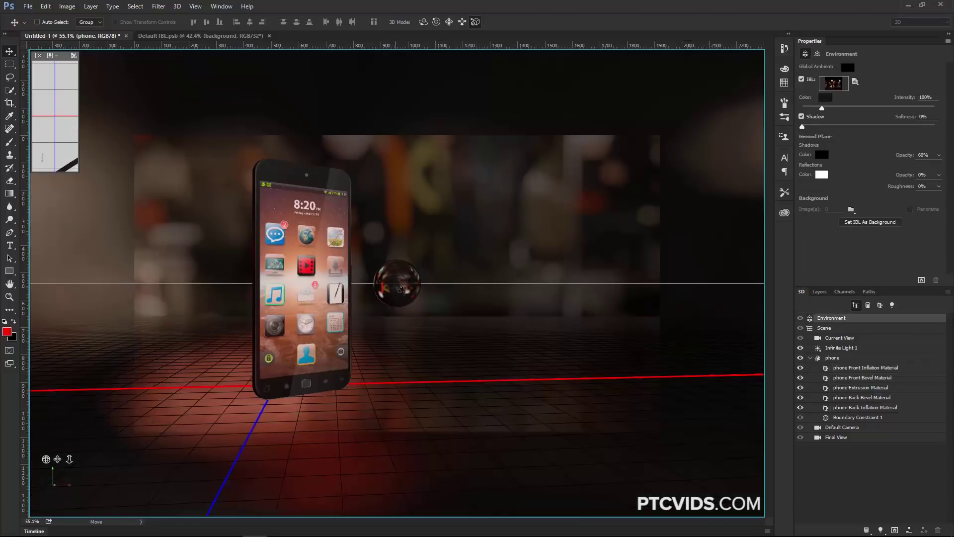
drag(397, 288, 277, 233)
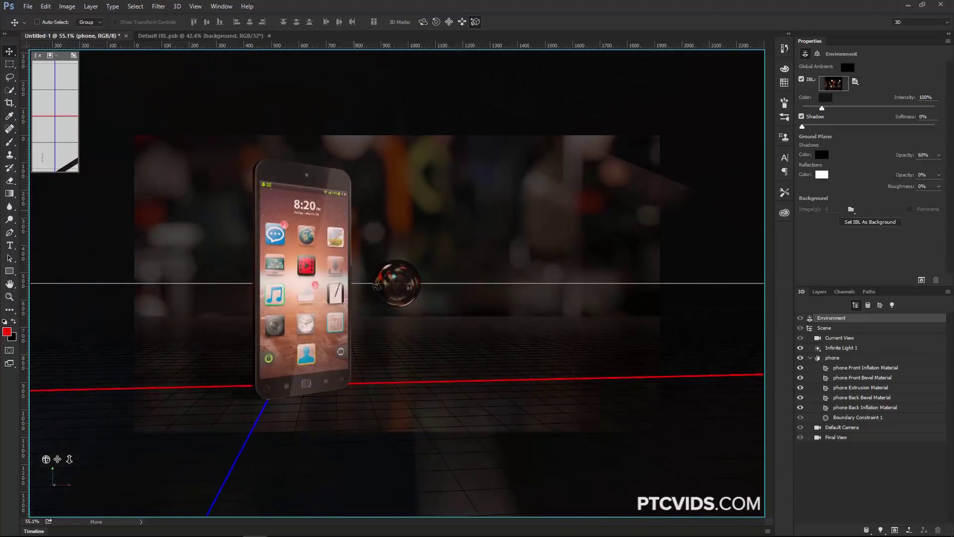
drag(403, 291, 391, 241)
drag(401, 198, 435, 127)
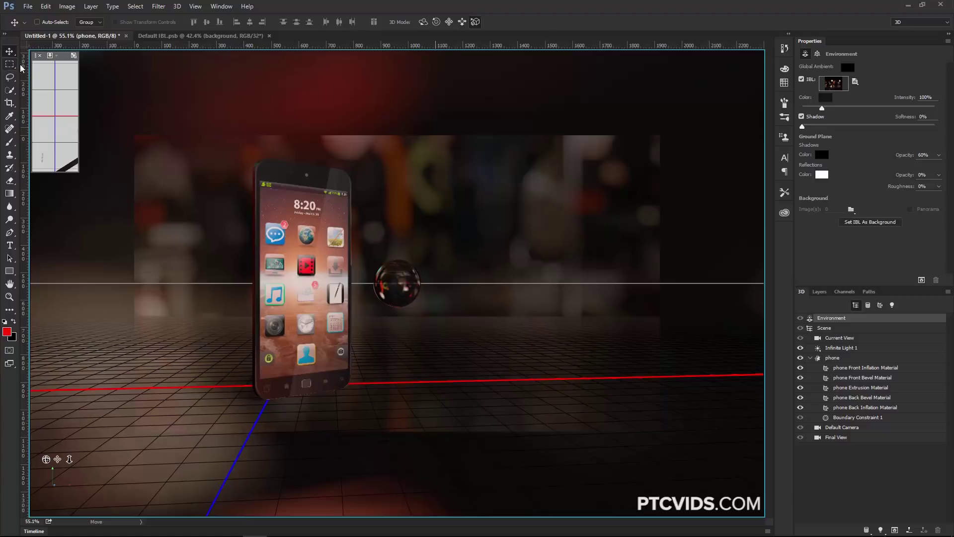
Test-render a rectangular selection over the phone's upper-left portion, cancel the render and deselect
key(m)
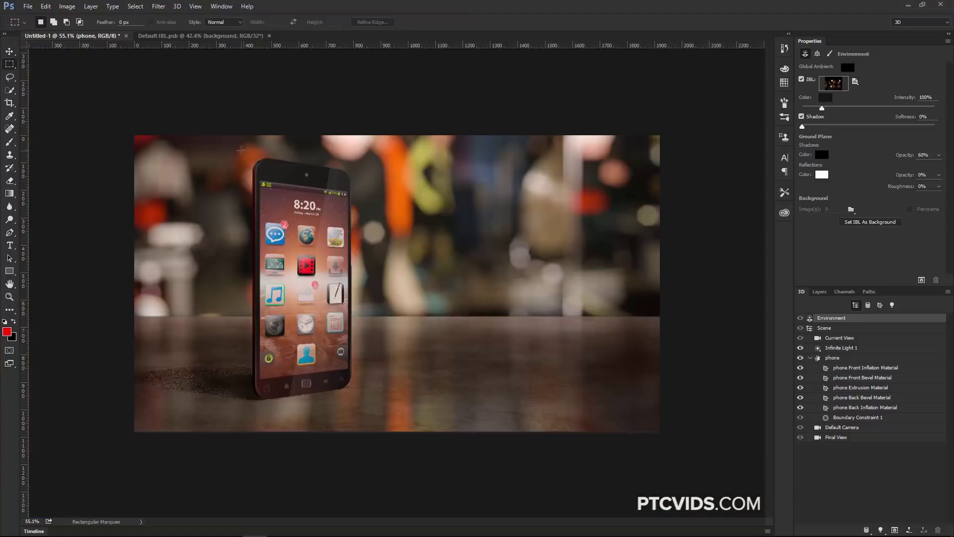
drag(241, 150, 309, 299)
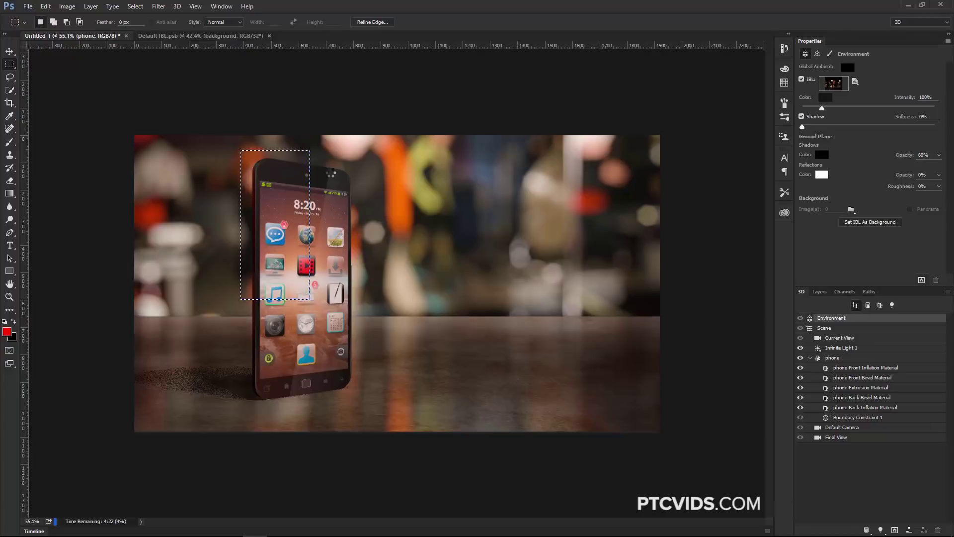
key(Escape)
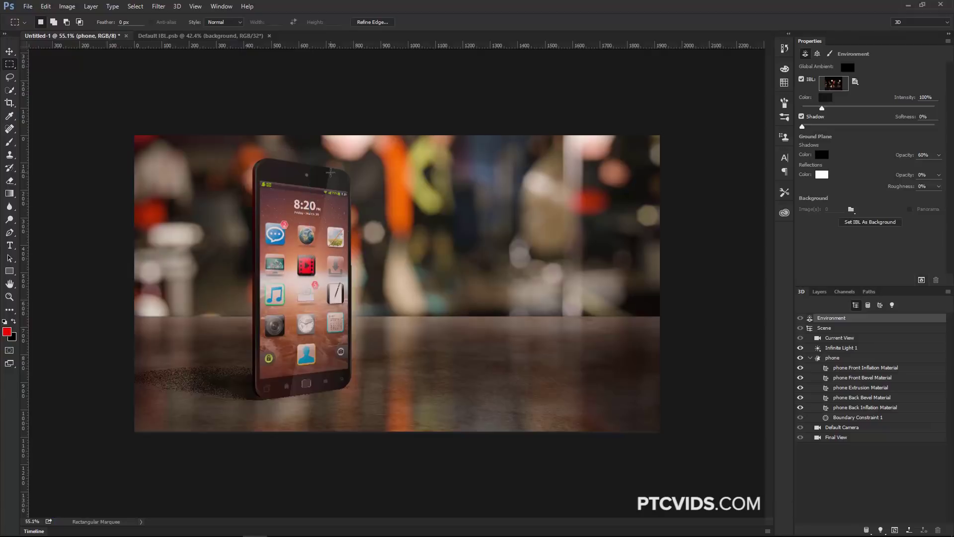
Lower Infinite Light 1's intensity to 64%, test-render a selection at the phone's upper-left corner, and deselect
click(875, 349)
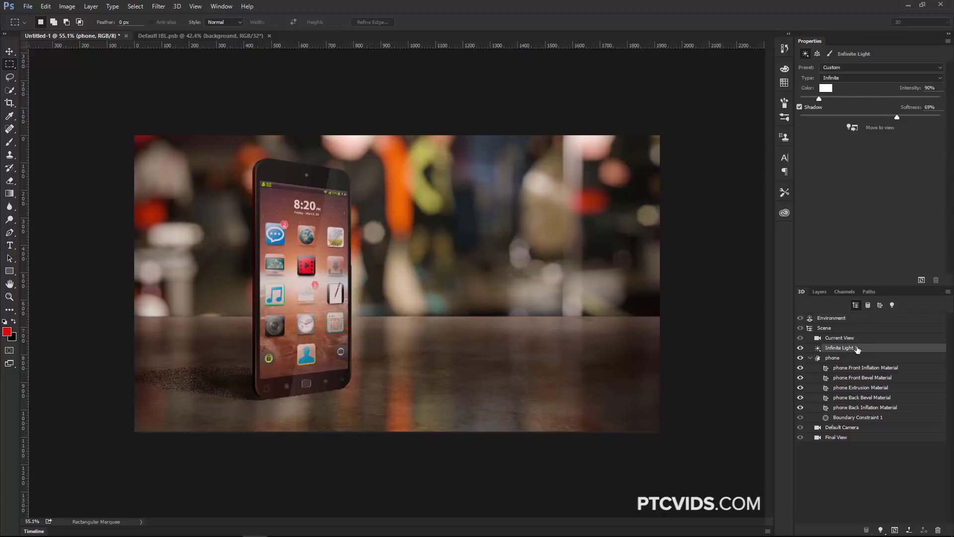
drag(819, 99, 814, 100)
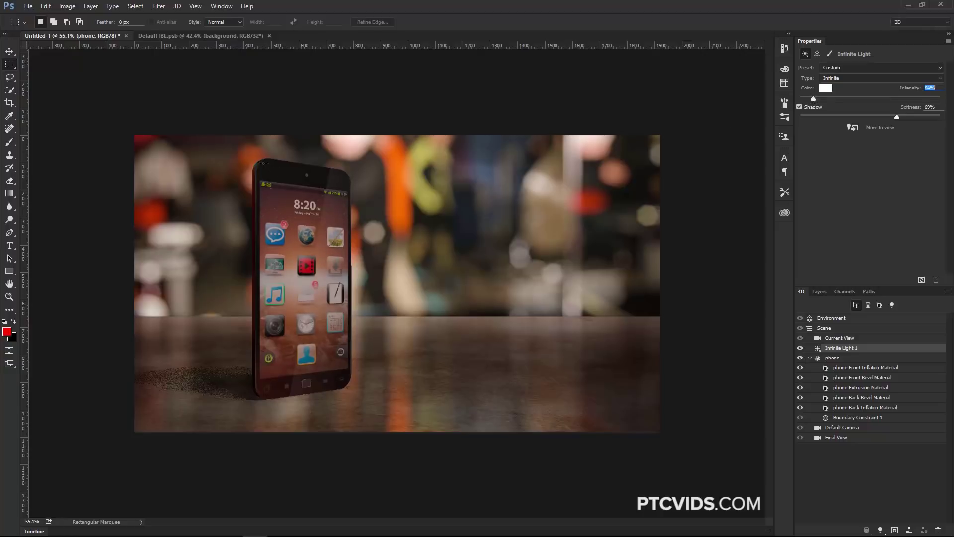
drag(251, 154, 311, 239)
click(920, 280)
key(ctrl+d)
Rotate the environment's image-based light further to shift the colored reflections across the phone
click(831, 318)
click(10, 51)
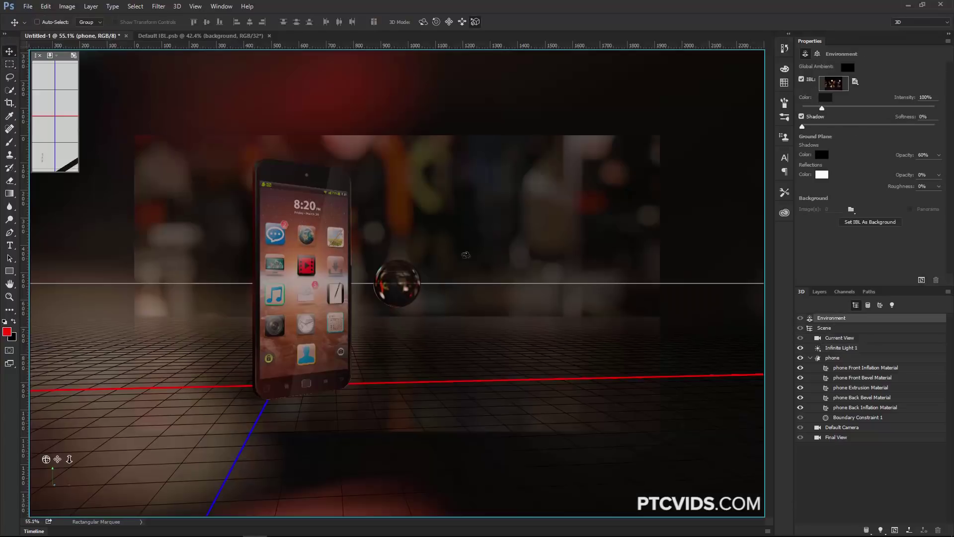
drag(465, 254, 261, 206)
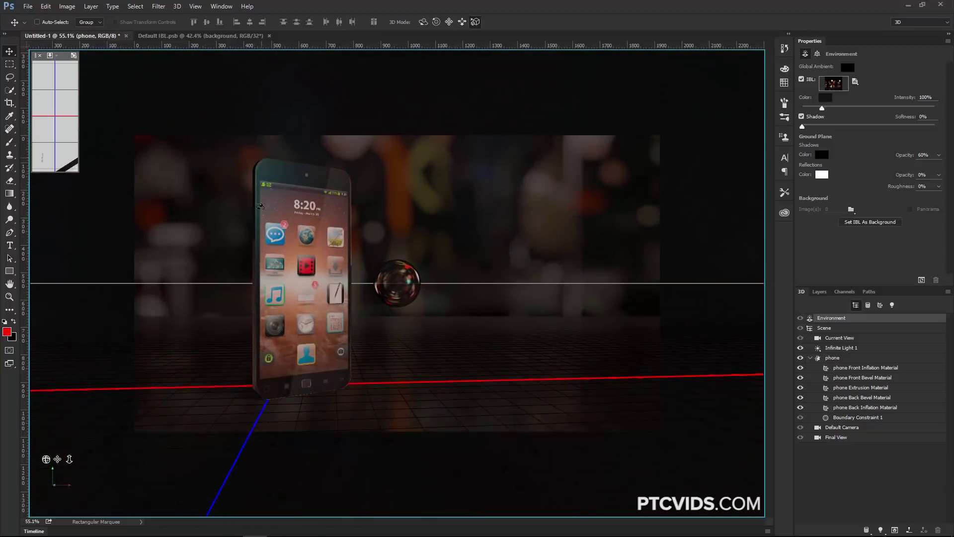
Test-render a narrow rectangular selection along the upper part of the phone's left edge
click(9, 64)
drag(233, 150, 271, 278)
click(921, 280)
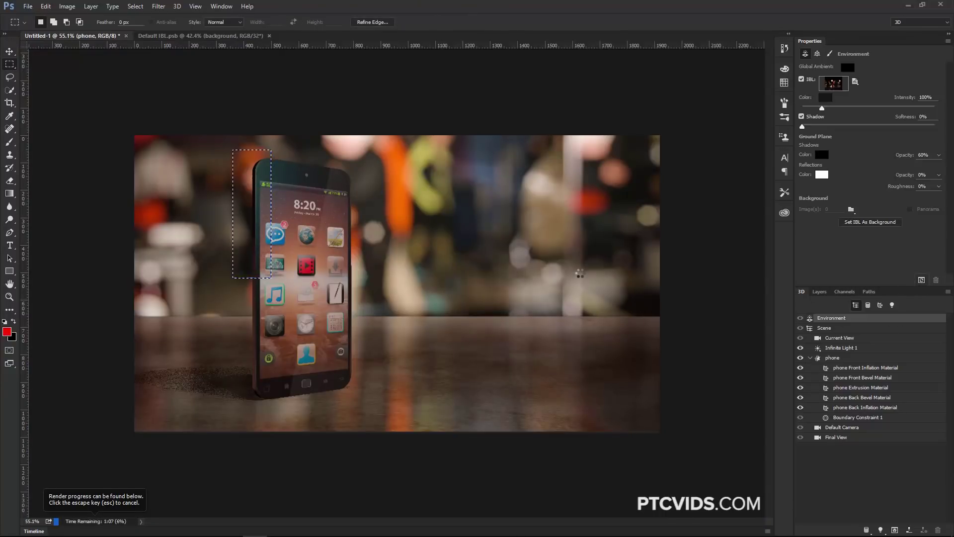
Set the ground plane reflection opacity to 17%, test-render a rectangular selection around the phone's base, and deselect
click(581, 273)
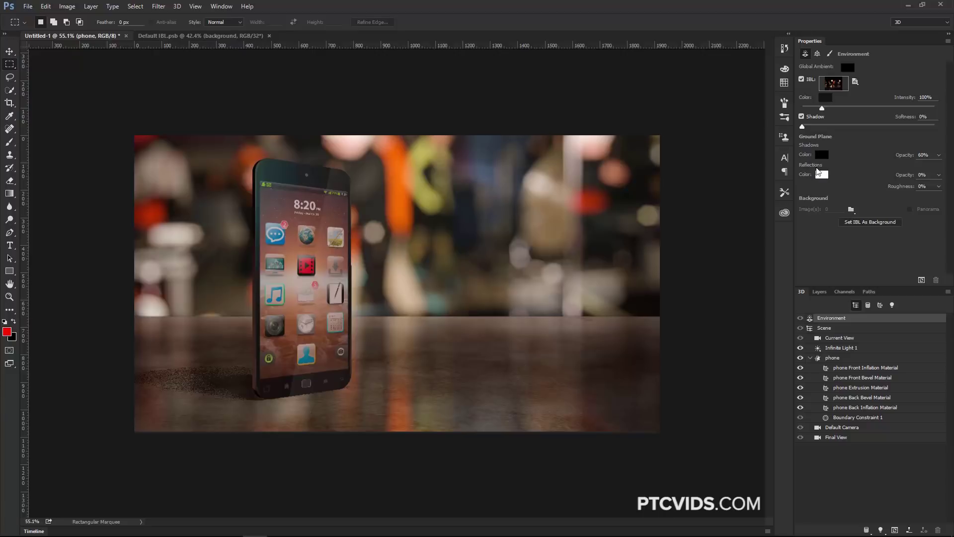
drag(900, 175, 907, 174)
drag(362, 378, 242, 431)
click(922, 281)
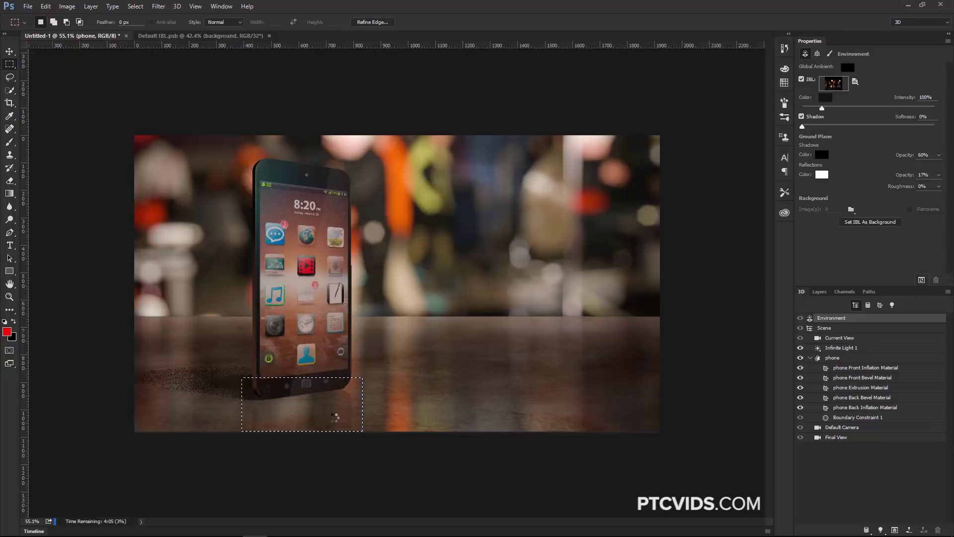
key(Escape)
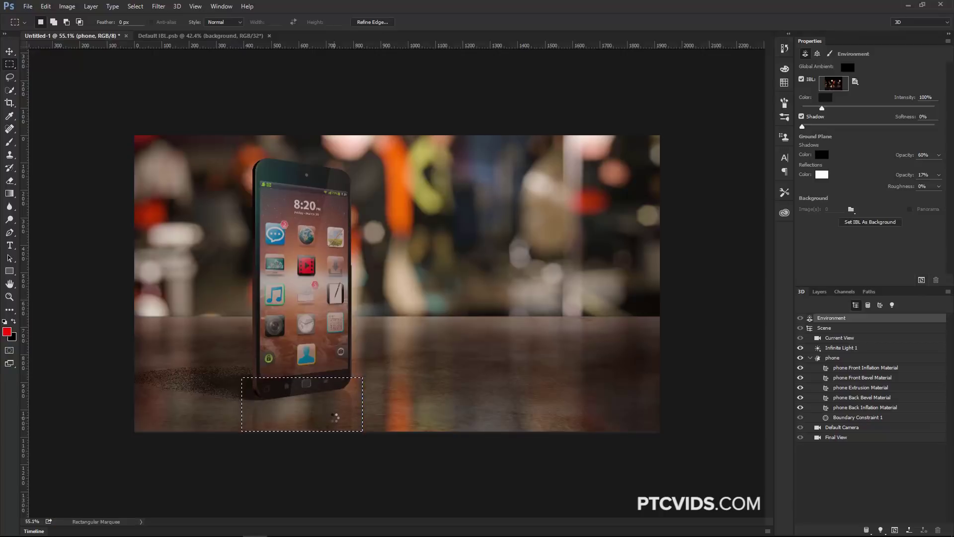
key(ctrl+d)
Set ground plane reflection opacity to 27% and roughness first to 11%, finally to 33%, test-rendering the phone's base after each change
drag(904, 179, 906, 185)
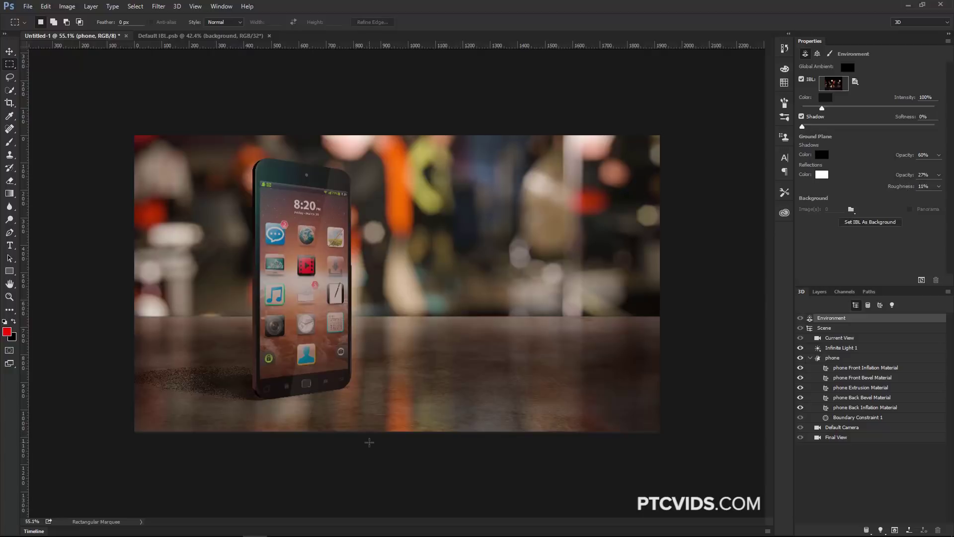
drag(352, 427, 230, 366)
click(921, 281)
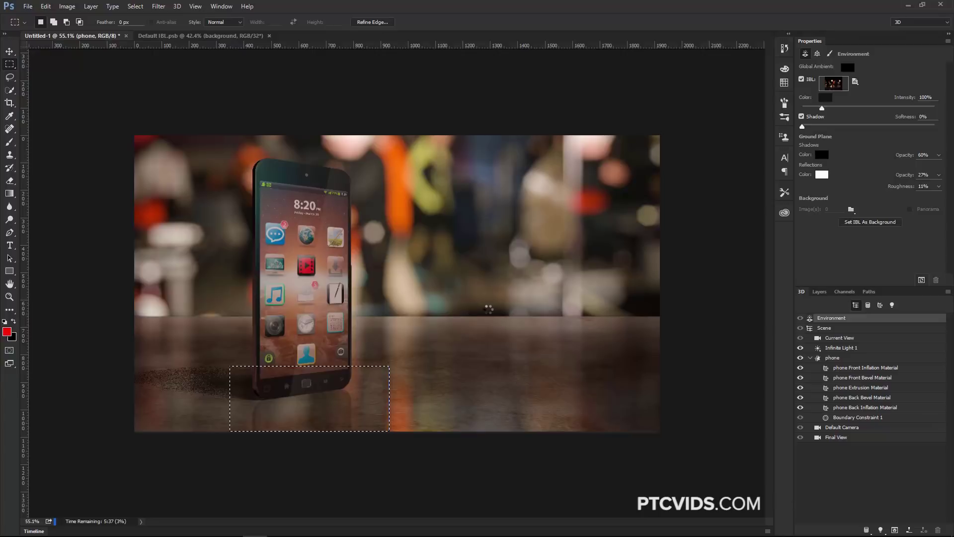
key(Escape)
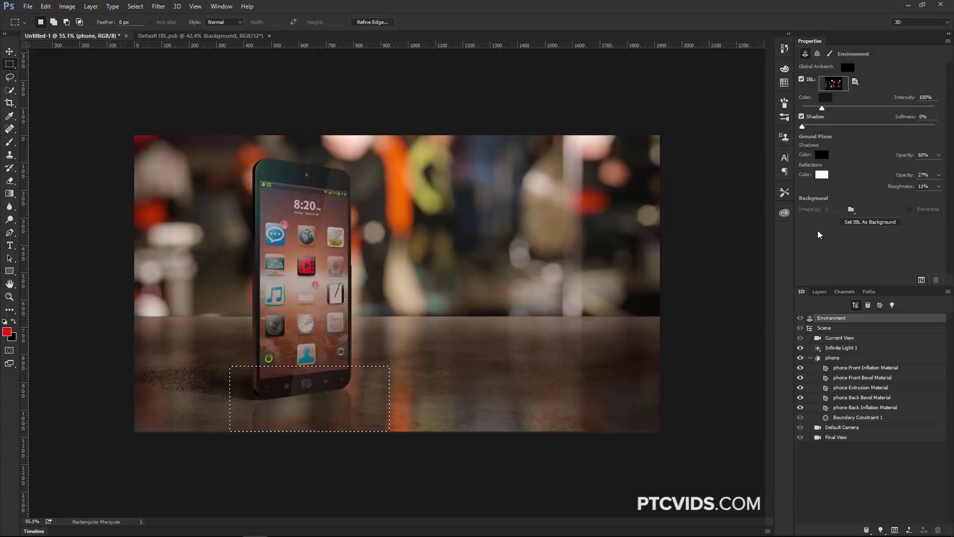
drag(899, 189, 909, 188)
click(922, 281)
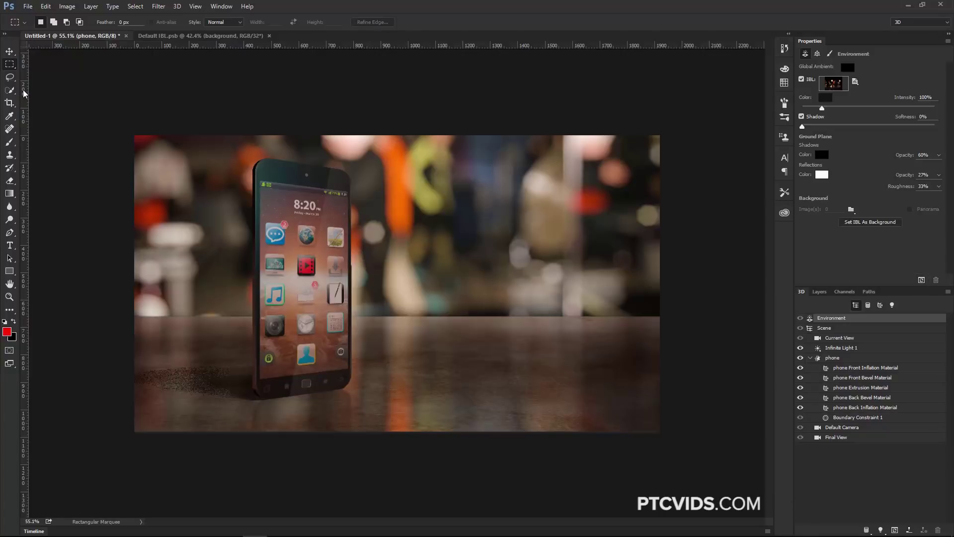
Shift the phone mesh slightly left in the scene and scale it up uniformly
click(9, 52)
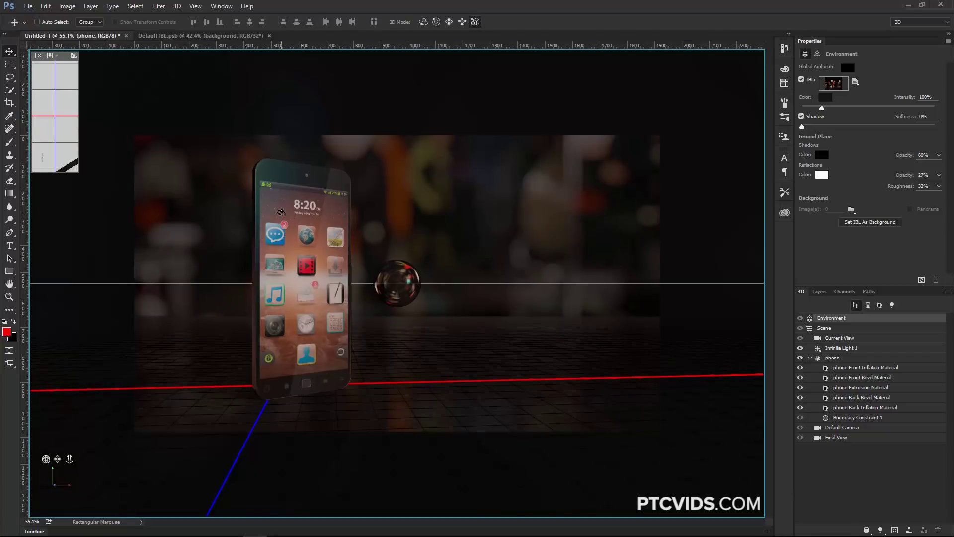
click(282, 212)
drag(326, 280, 317, 280)
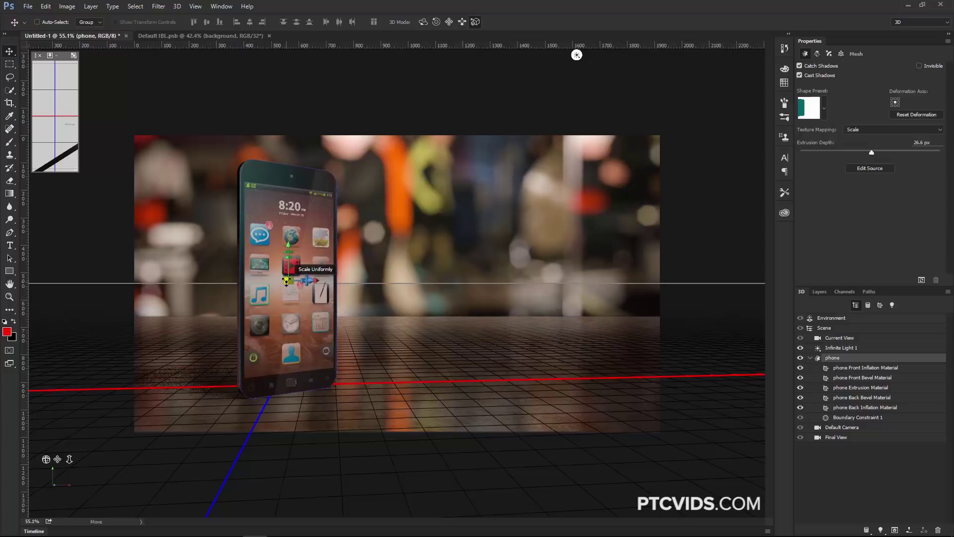
drag(286, 282, 311, 269)
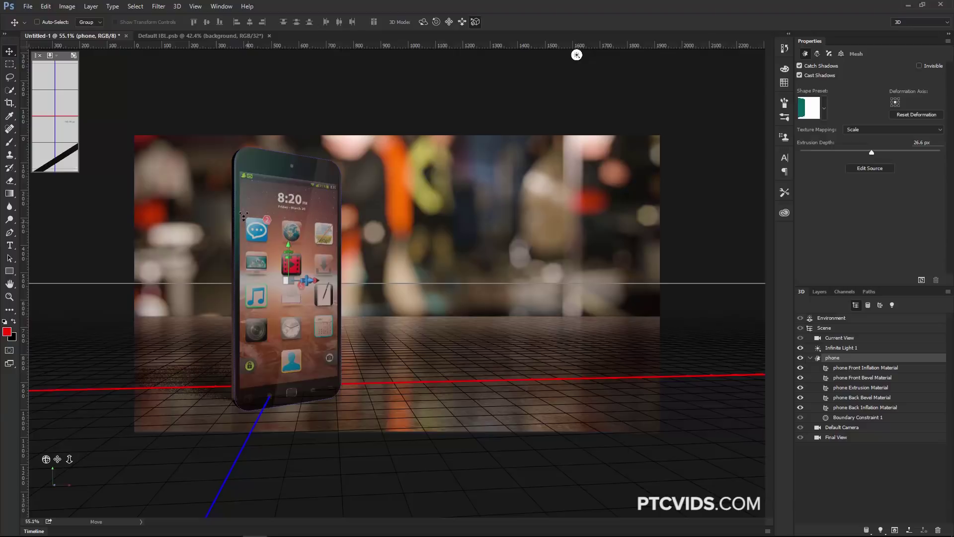
Snap the enlarged phone to the ground plane and push it slightly back in the scene
click(176, 6)
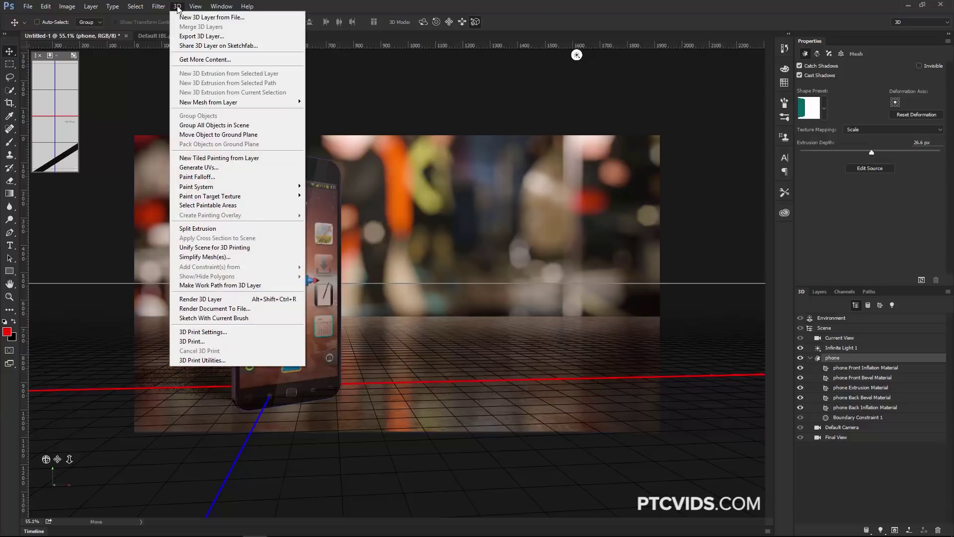
click(229, 135)
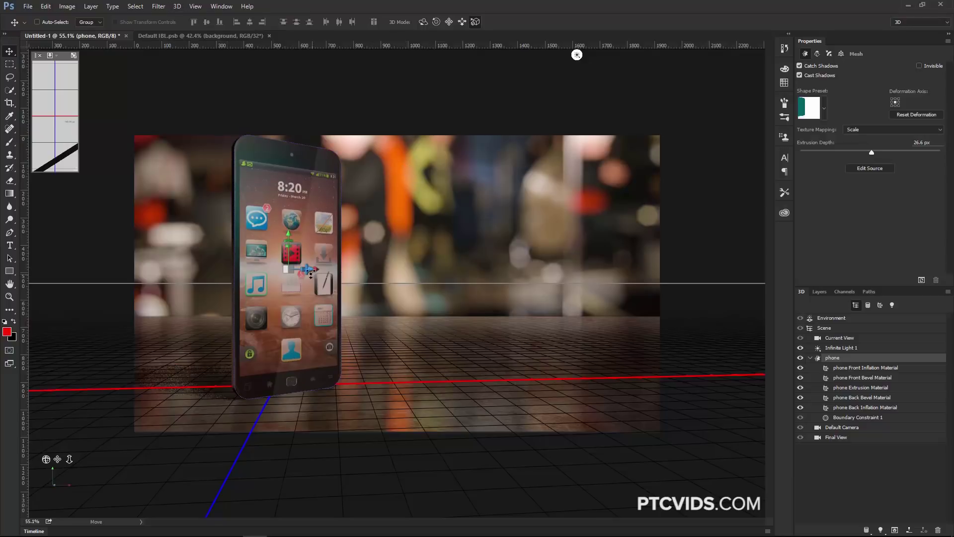
mouse_move(310, 270)
mouse_down()
mouse_move(284, 269)
mouse_move(323, 269)
mouse_up()
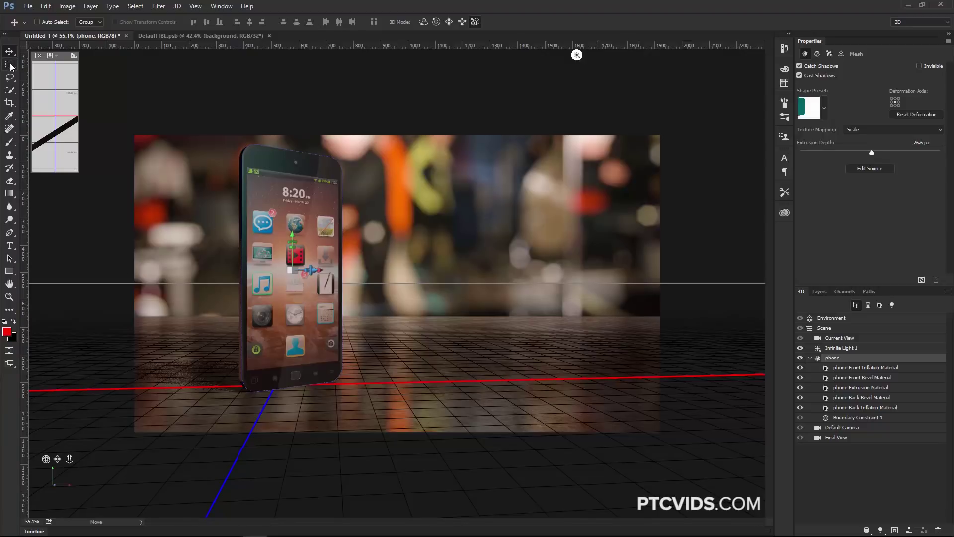
Create an instance of the phone mesh in the 3D scene
click(809, 359)
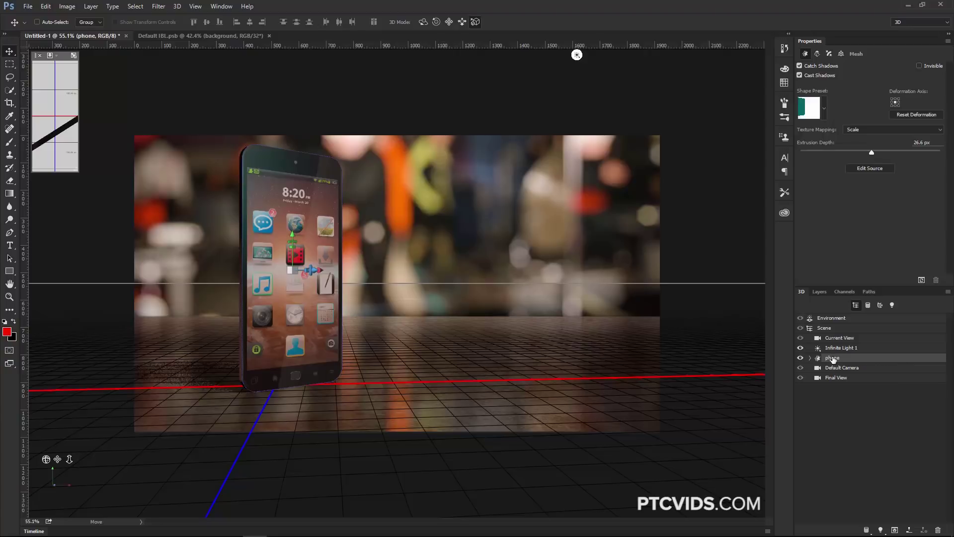
right_click(886, 358)
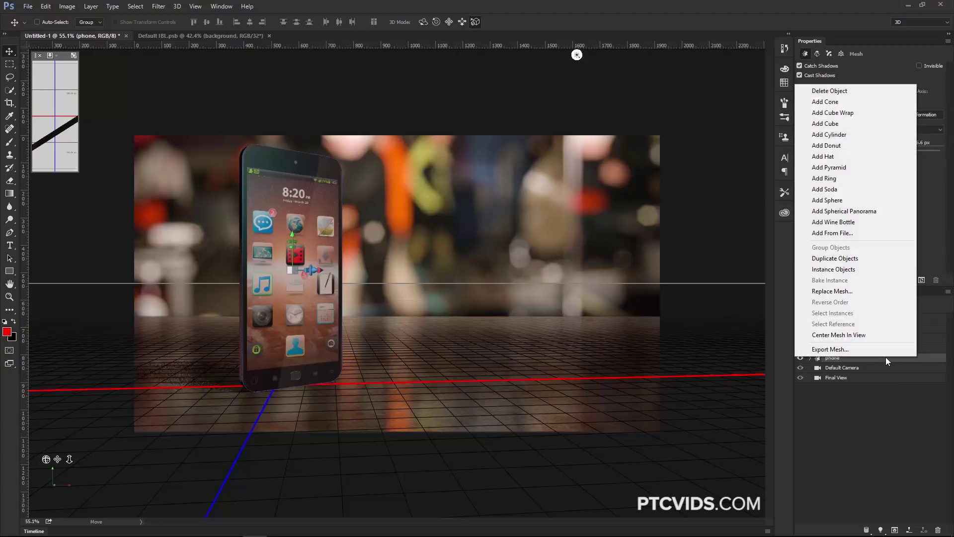
click(875, 270)
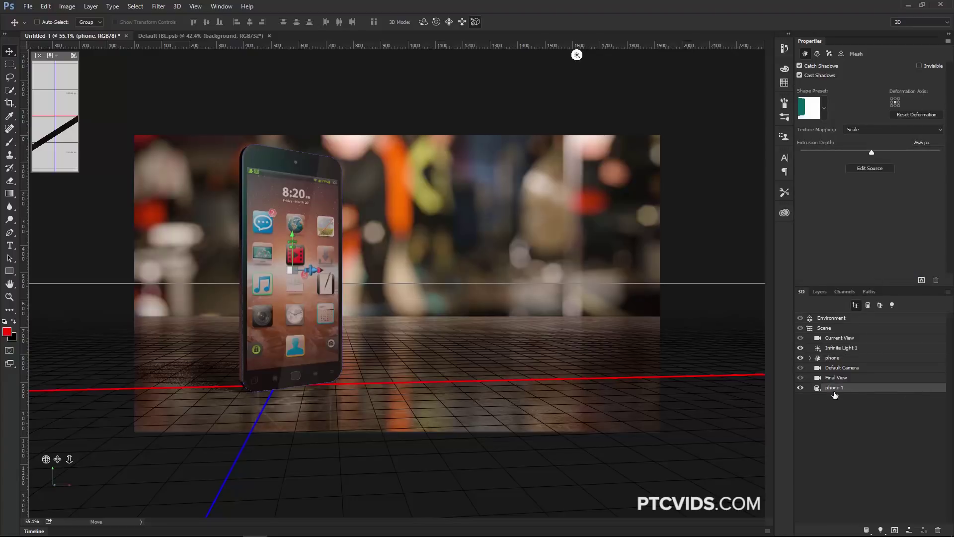
Move the phone instance behind and to the left of the original, and turn it around so its back faces the camera
drag(314, 270, 269, 325)
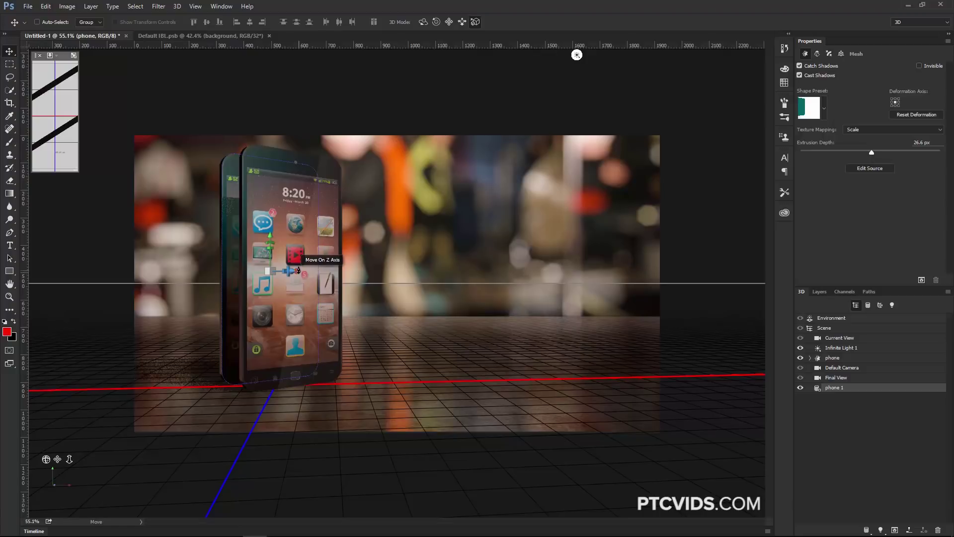
drag(304, 273, 912, 313)
drag(233, 271, 285, 289)
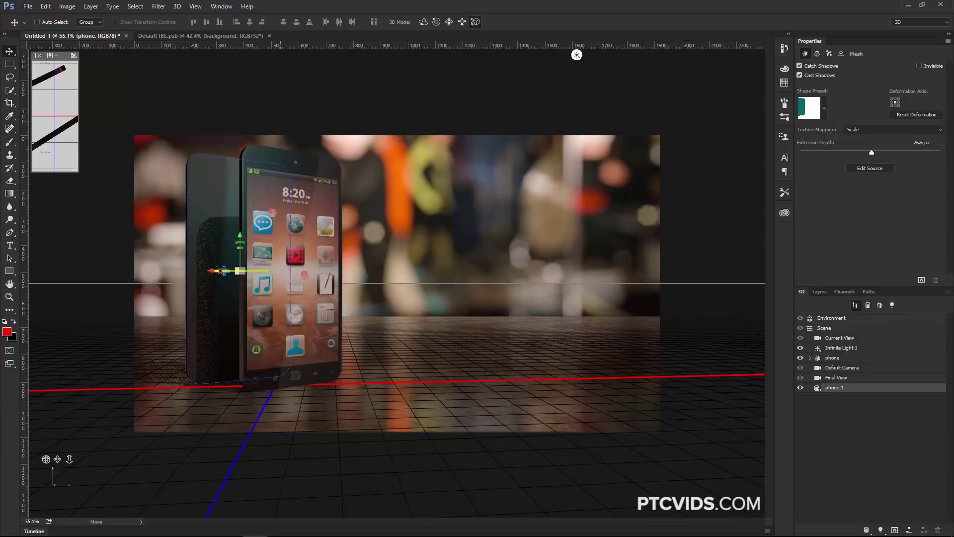
drag(215, 271, 213, 271)
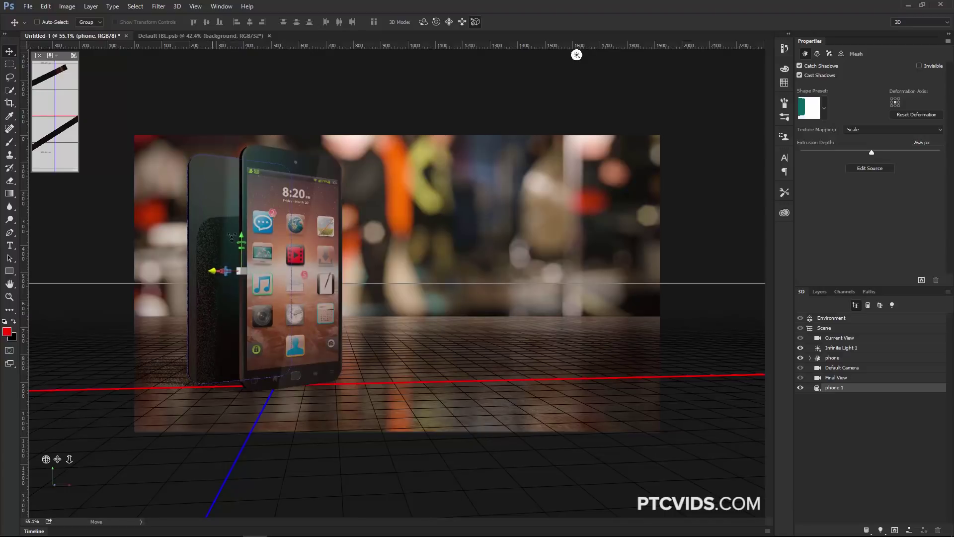
Test-render a tall rectangular selection over the rear phone's back, and deselect
click(9, 64)
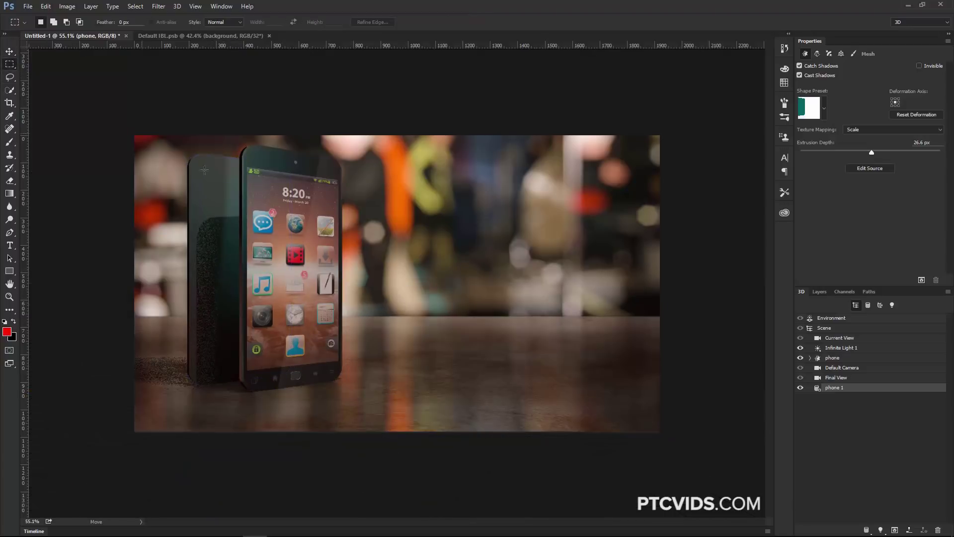
drag(166, 135, 258, 376)
click(922, 280)
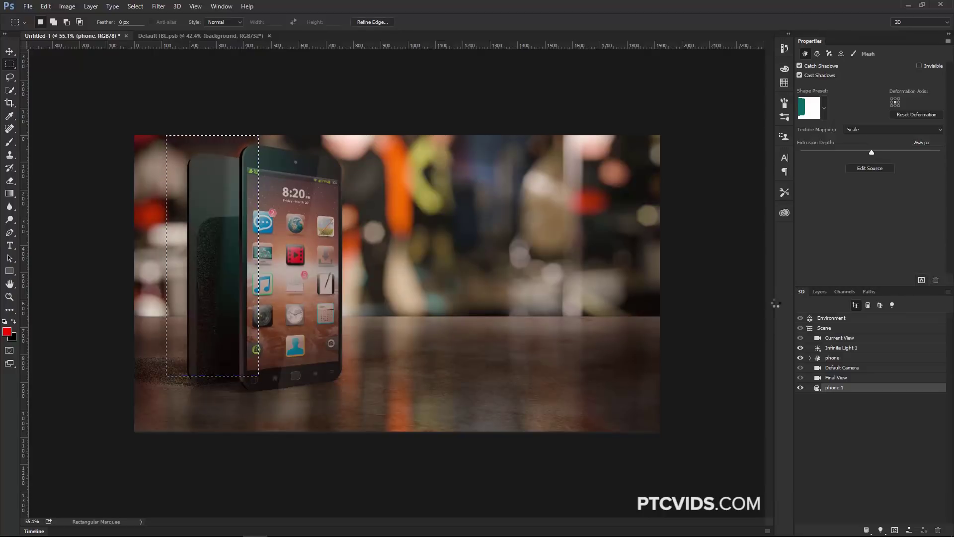
click(246, 283)
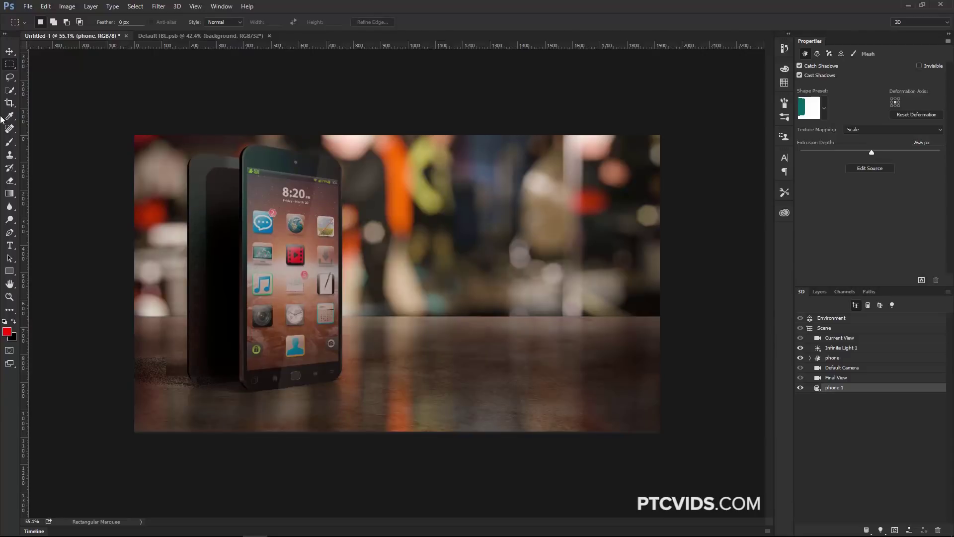
Create a second instance of the original phone and move it to the right side of the scene
key(v)
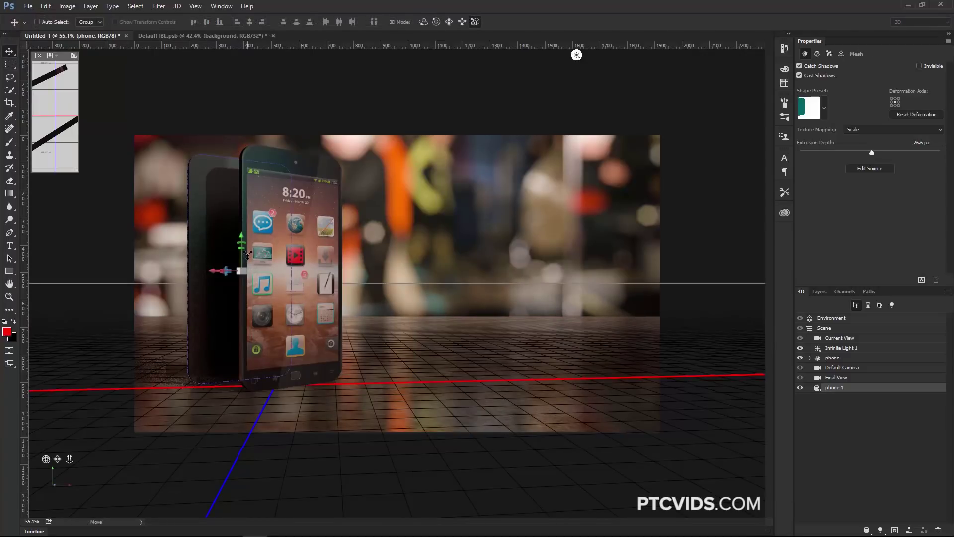
click(848, 360)
right_click(849, 362)
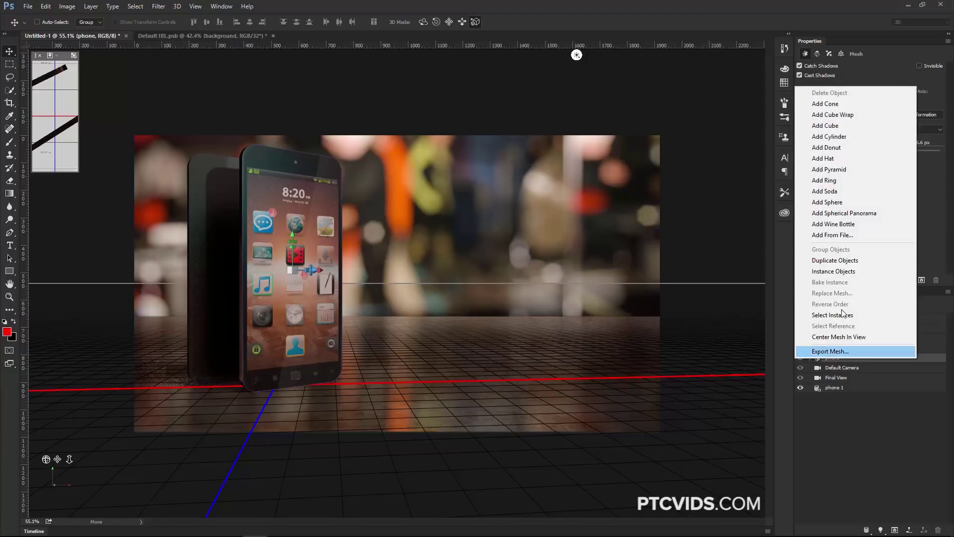
click(839, 271)
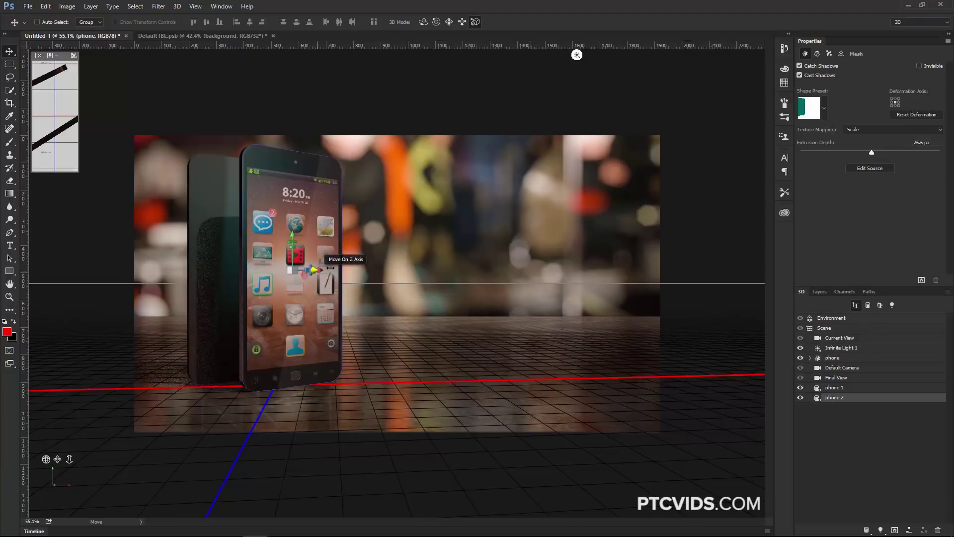
drag(322, 269, 606, 381)
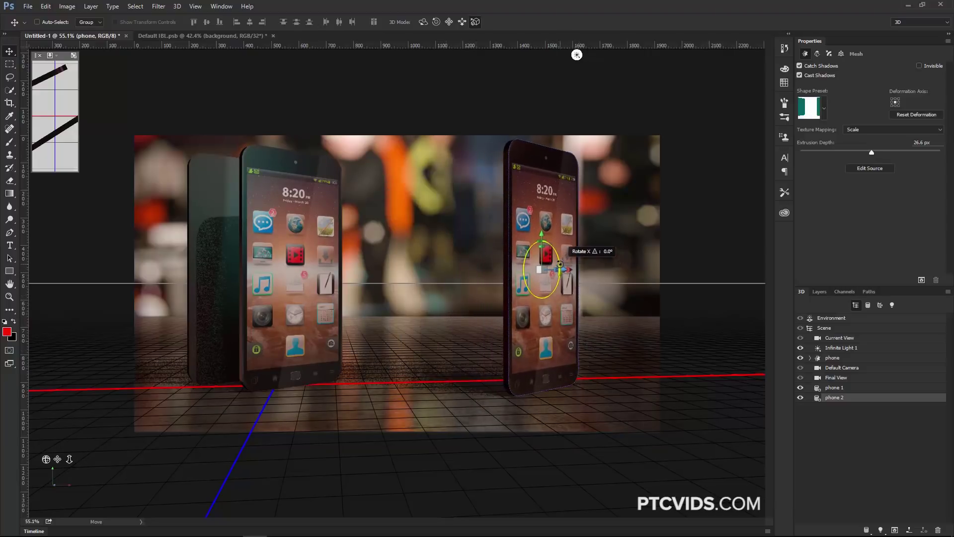
Tilt the second phone instance flat and set its X rotation to 90°
drag(559, 259, 542, 239)
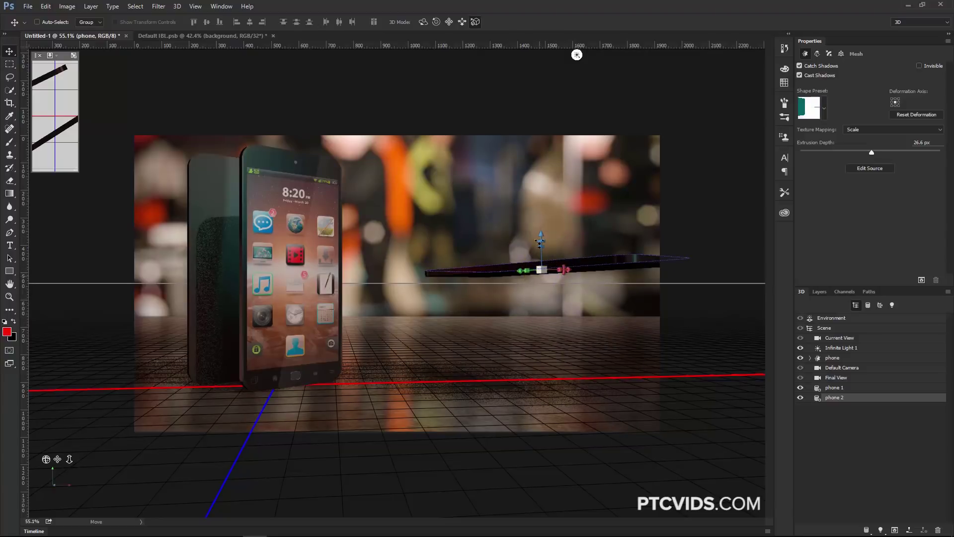
click(841, 54)
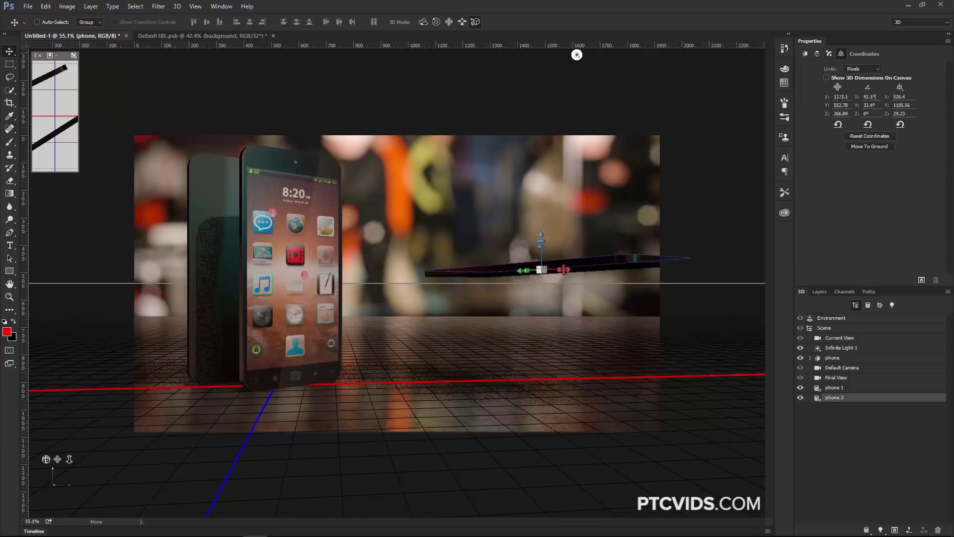
drag(840, 96, 837, 95)
text(90)
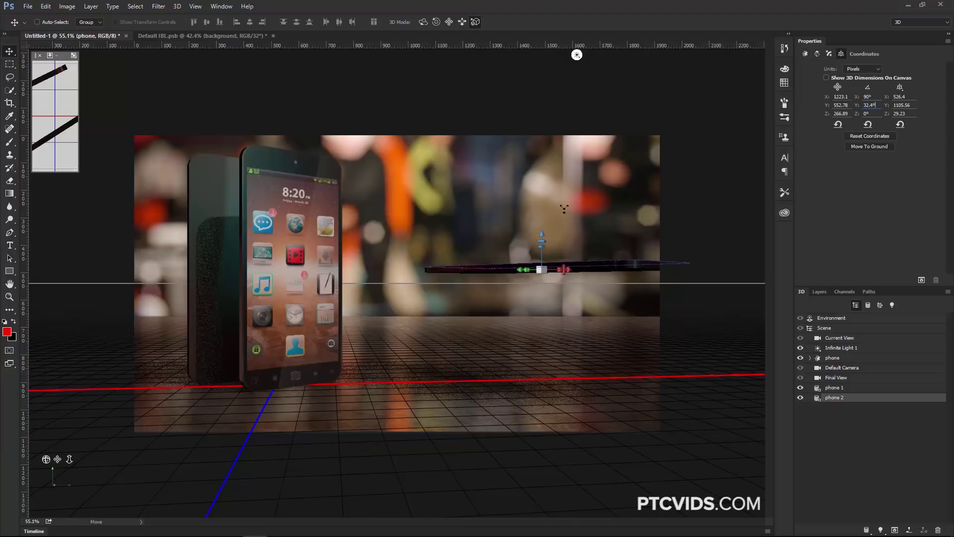
Lower the flat phone instance toward the table and snap it to the ground plane
drag(547, 233, 549, 343)
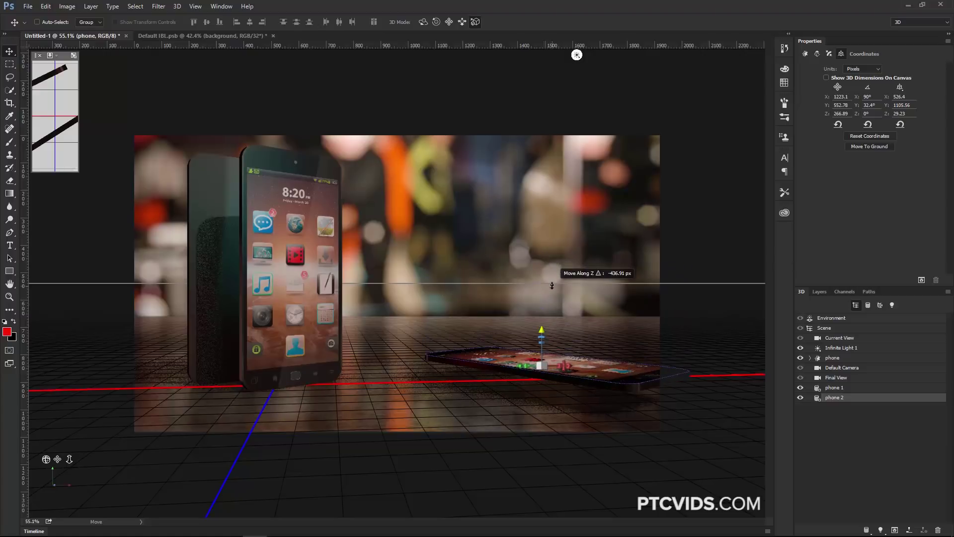
click(177, 6)
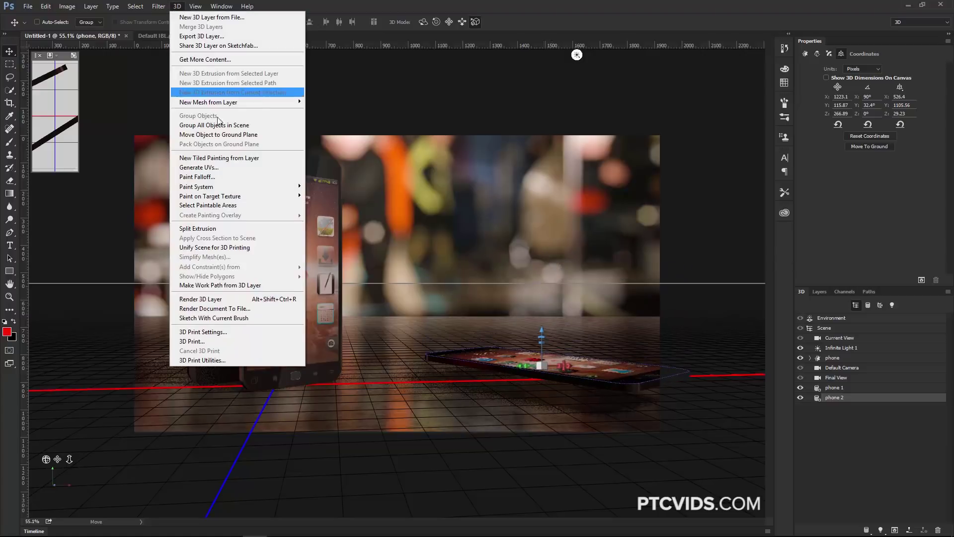
click(225, 135)
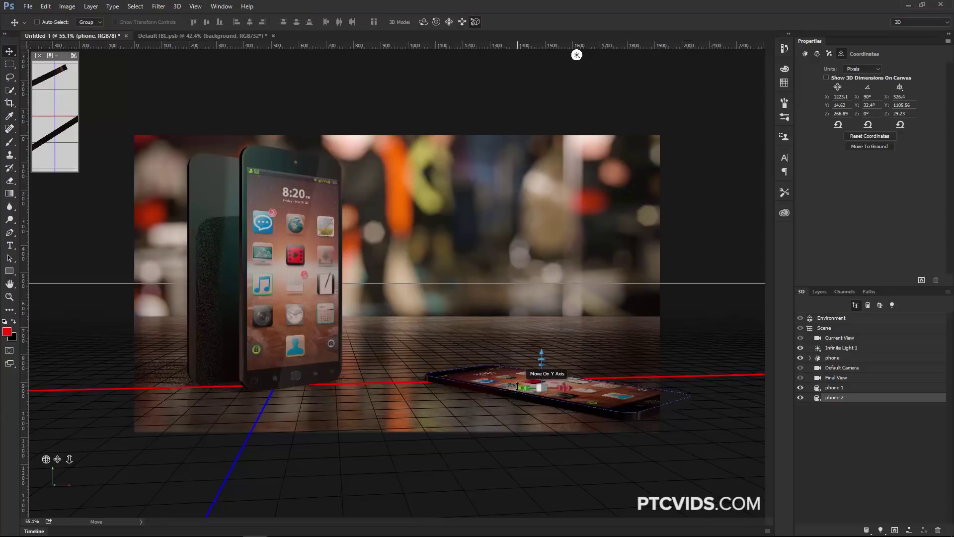
Rotate the flat phone on the tabletop and place it farther back, to the right of the standing phones
drag(520, 388, 748, 385)
click(489, 387)
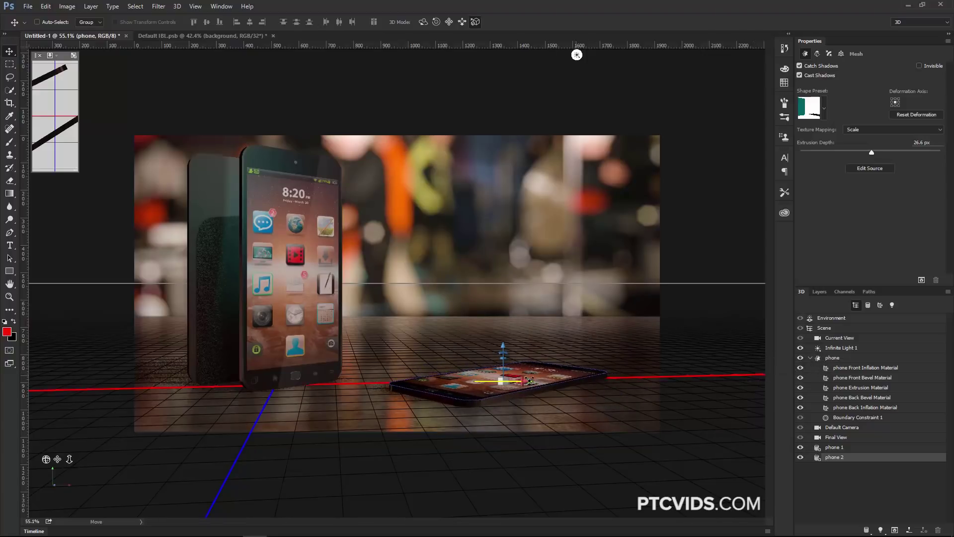
mouse_move(530, 382)
mouse_down()
mouse_move(591, 358)
mouse_move(561, 376)
mouse_move(529, 371)
mouse_up()
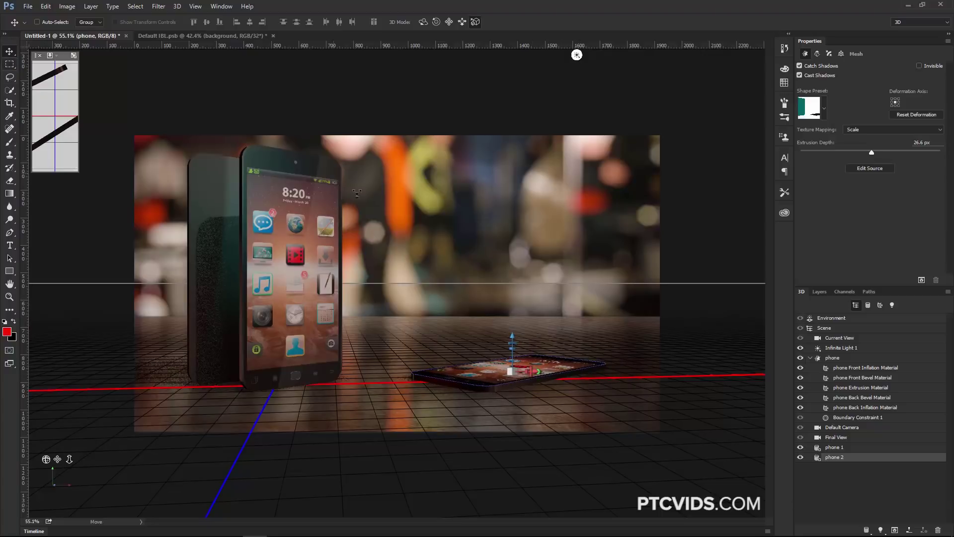
key(m)
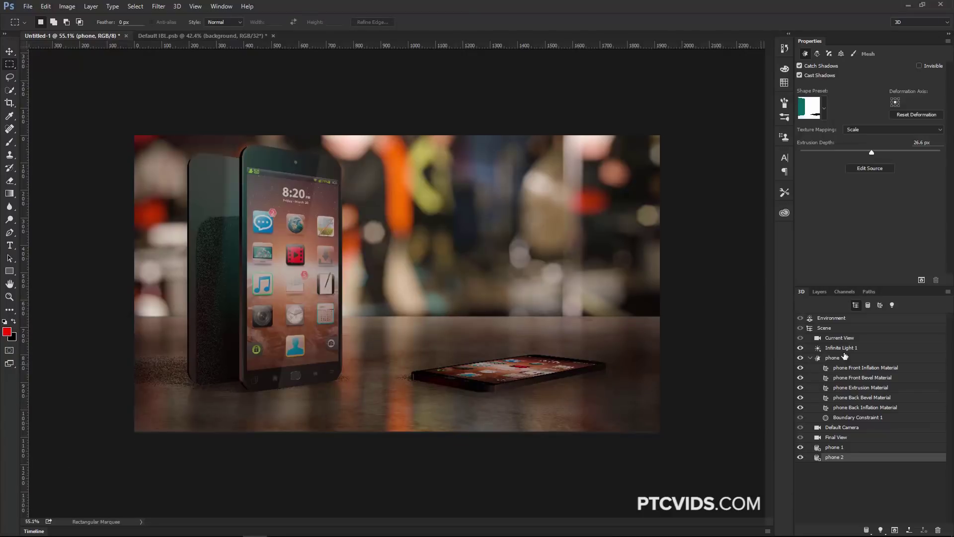
Add a Gradient Map adjustment layer above the phone layer and apply the teal gradient from the Photographic Toning presets
click(826, 292)
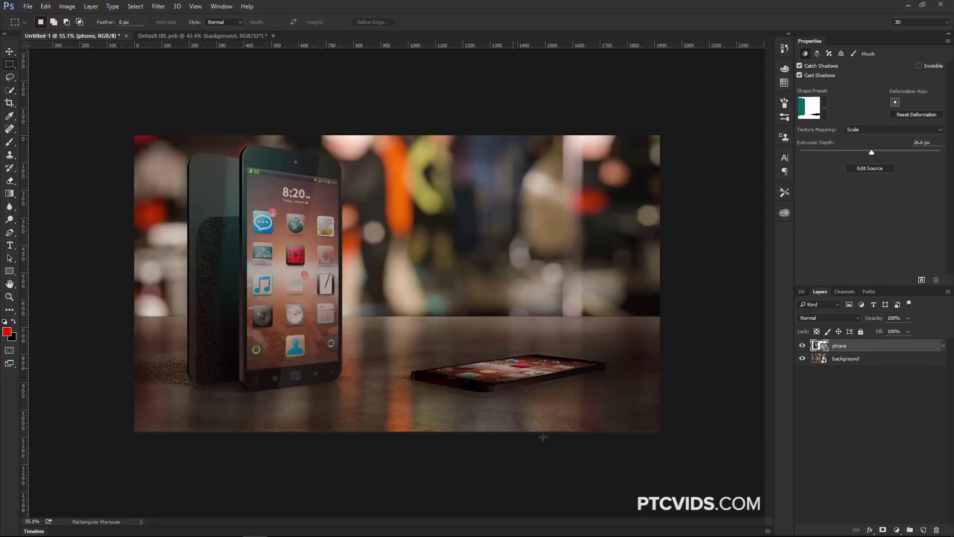
click(897, 530)
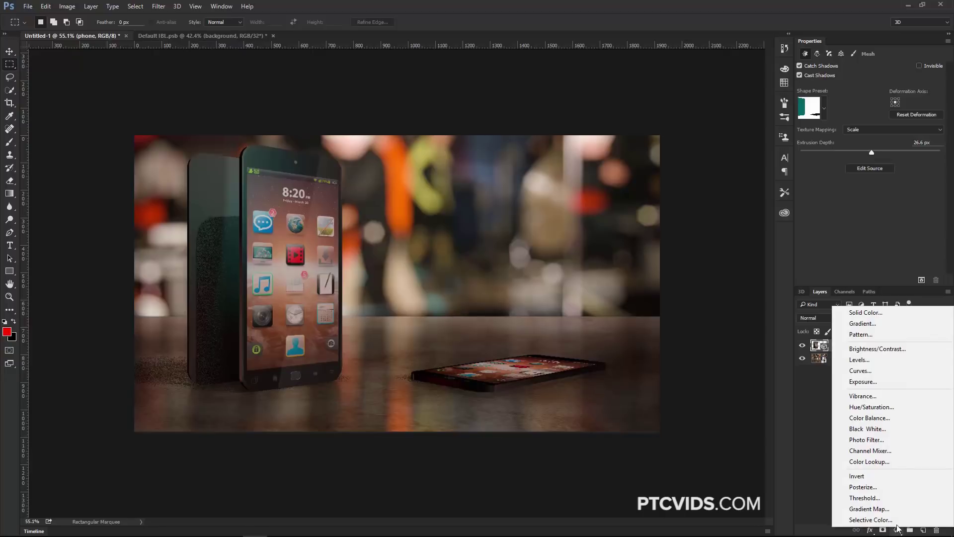
click(890, 509)
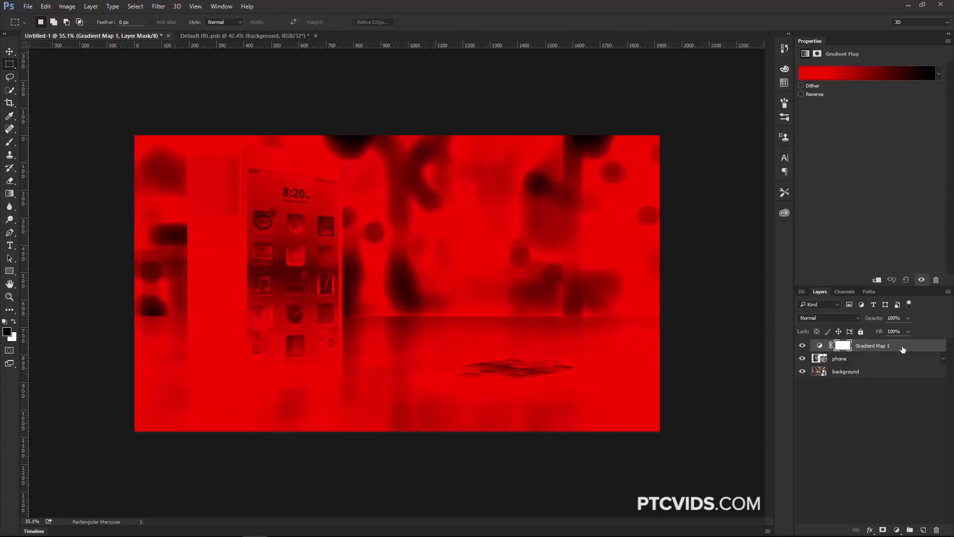
click(938, 74)
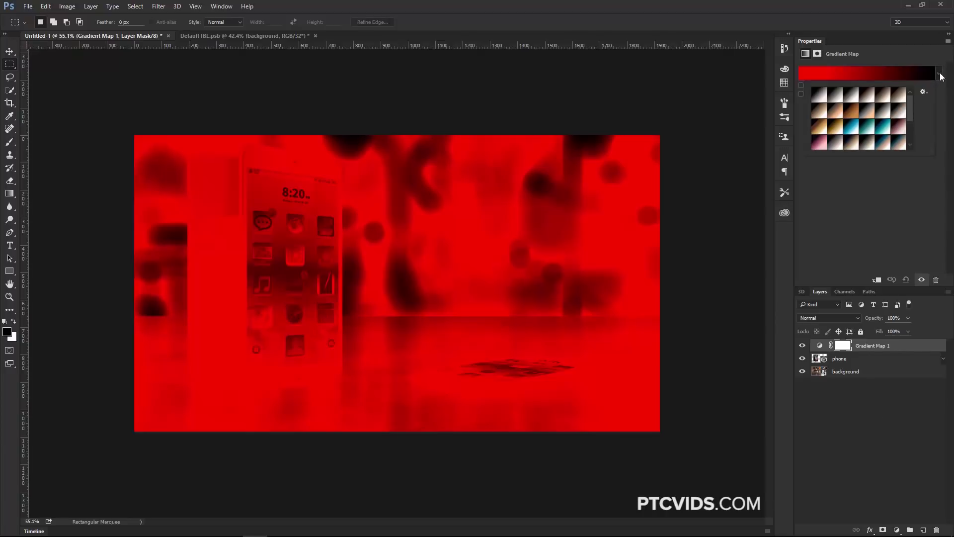
click(924, 92)
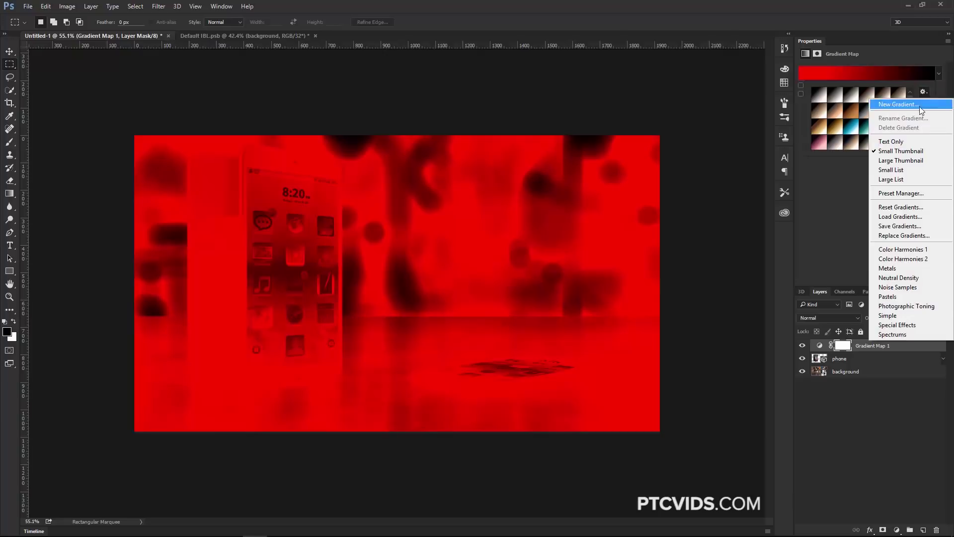
click(916, 308)
click(442, 202)
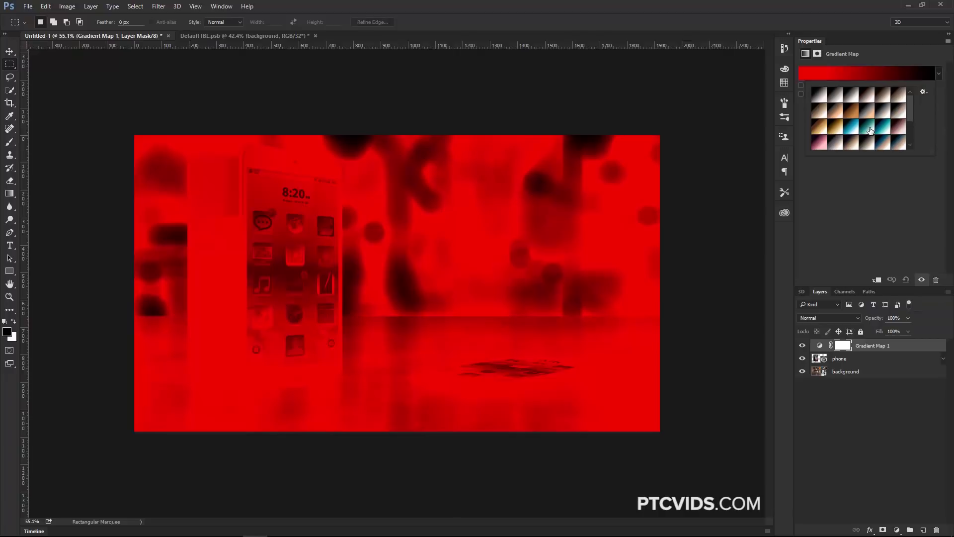
click(868, 127)
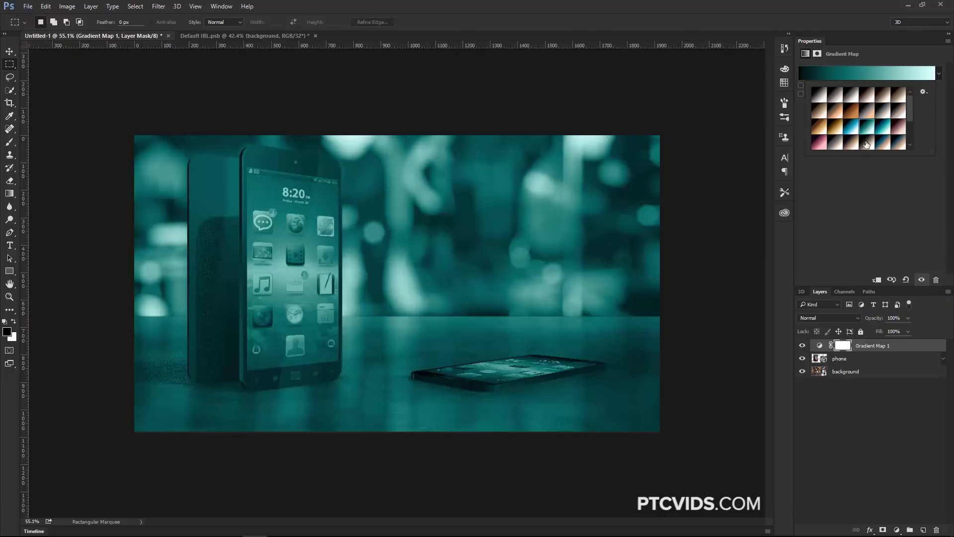
Set the Gradient Map layer's blend mode to Soft Light and its opacity to 81%, comparing the image with and without it
click(819, 318)
click(819, 318)
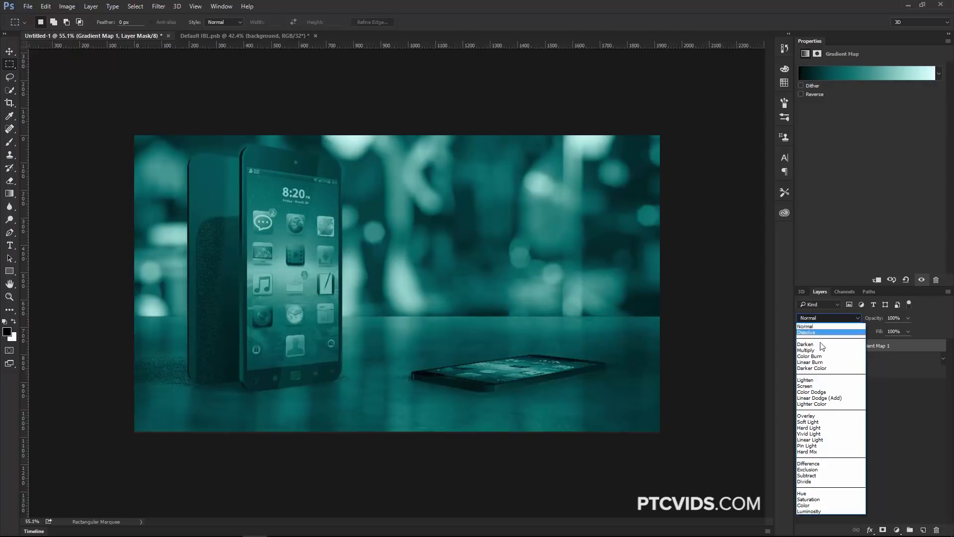
click(824, 420)
click(802, 346)
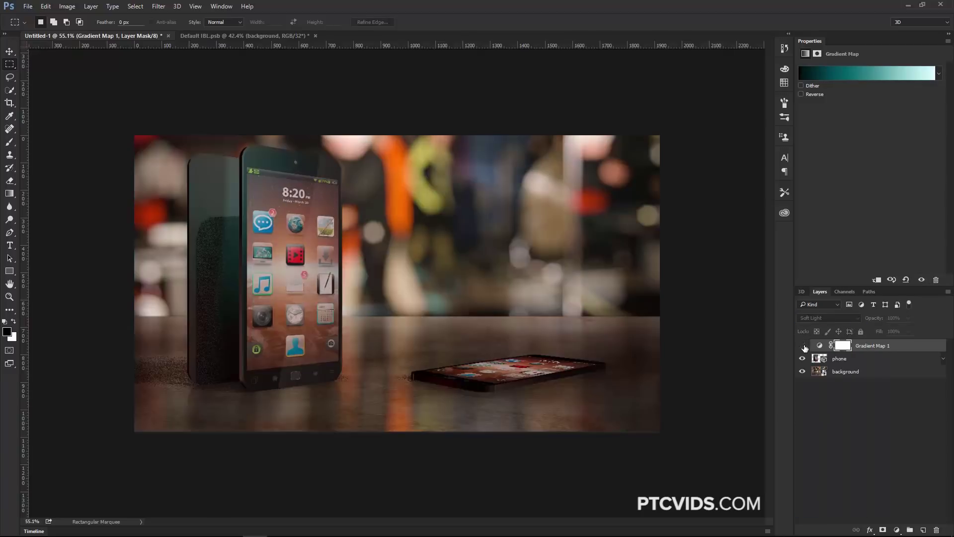
click(803, 346)
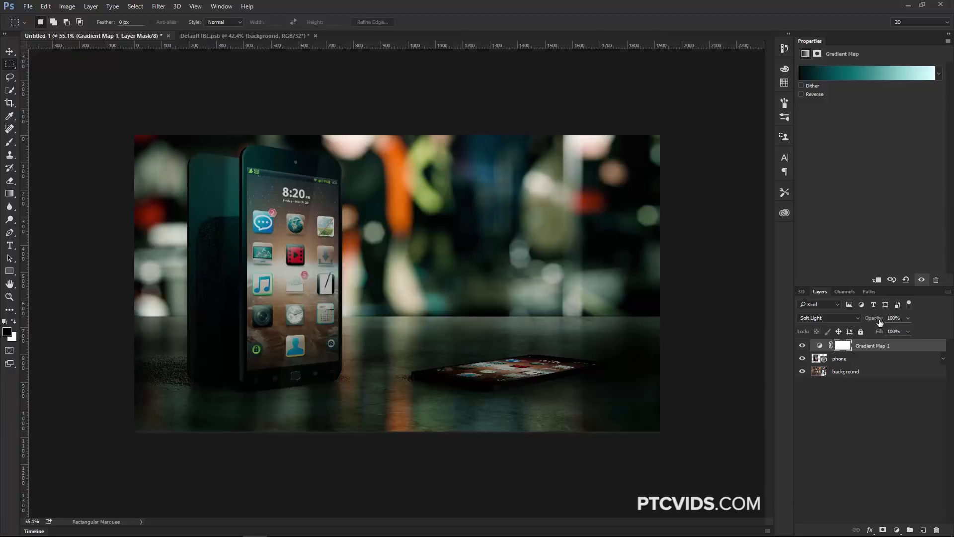
drag(876, 322, 870, 322)
Marquee-select the canvas and subtract the empty background areas, leaving the phones and the tabletop around them selected
drag(671, 438, 119, 130)
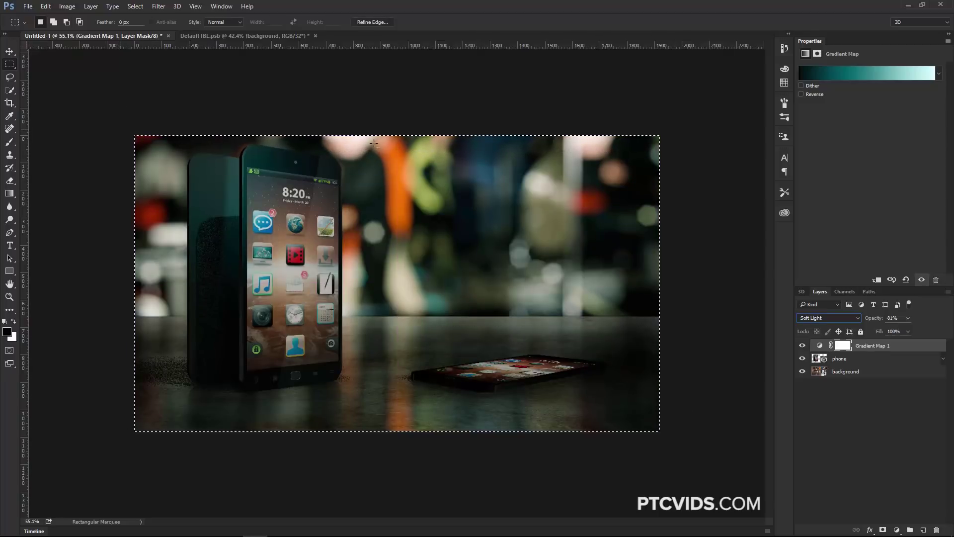
drag(345, 122, 783, 349)
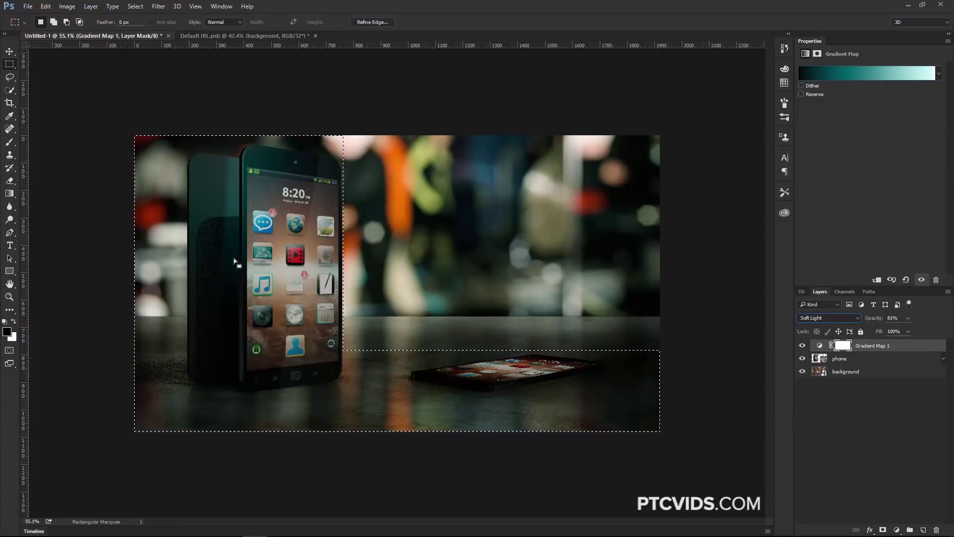
drag(135, 135, 187, 324)
Render the selected area of the phone layer with the Gradient Map hidden, and turn the Gradient Map back on
key(alt+bracketleft)
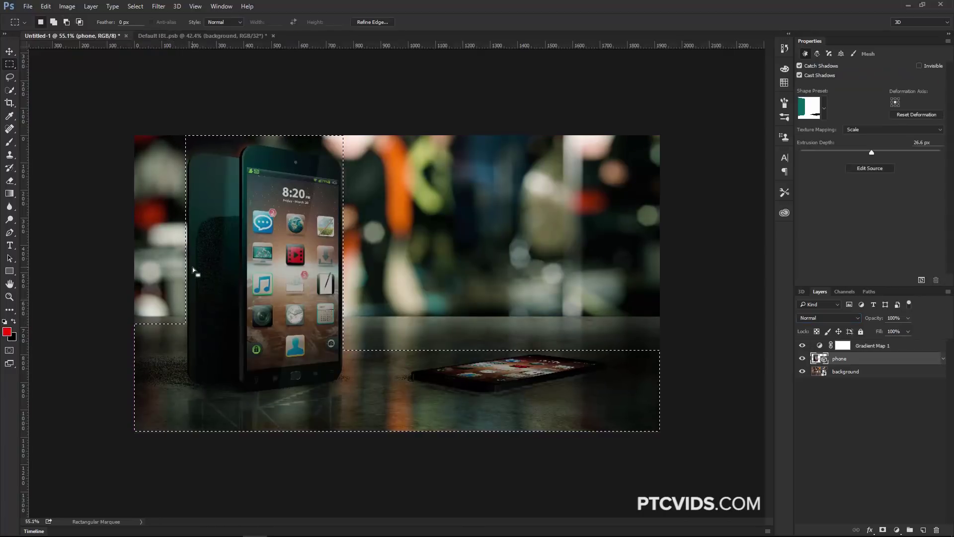
click(803, 346)
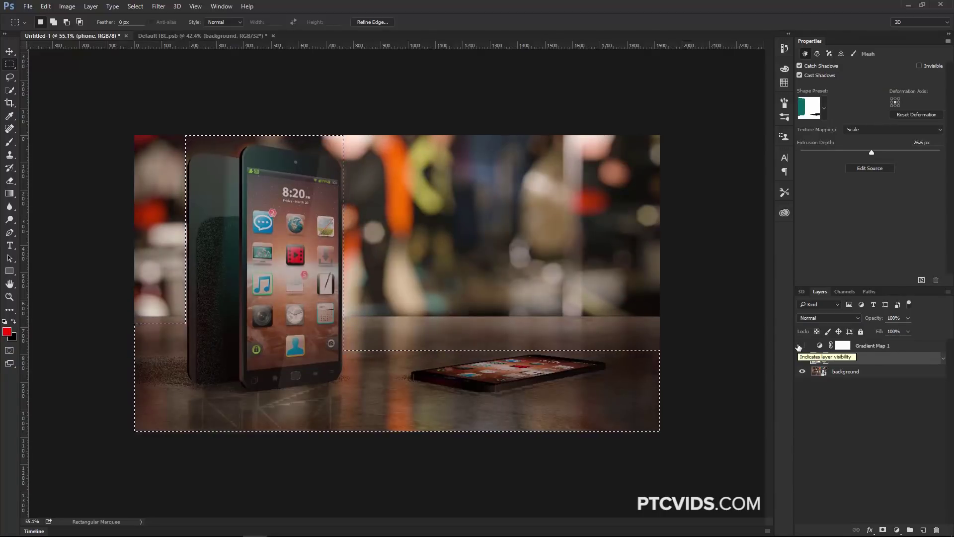
click(921, 281)
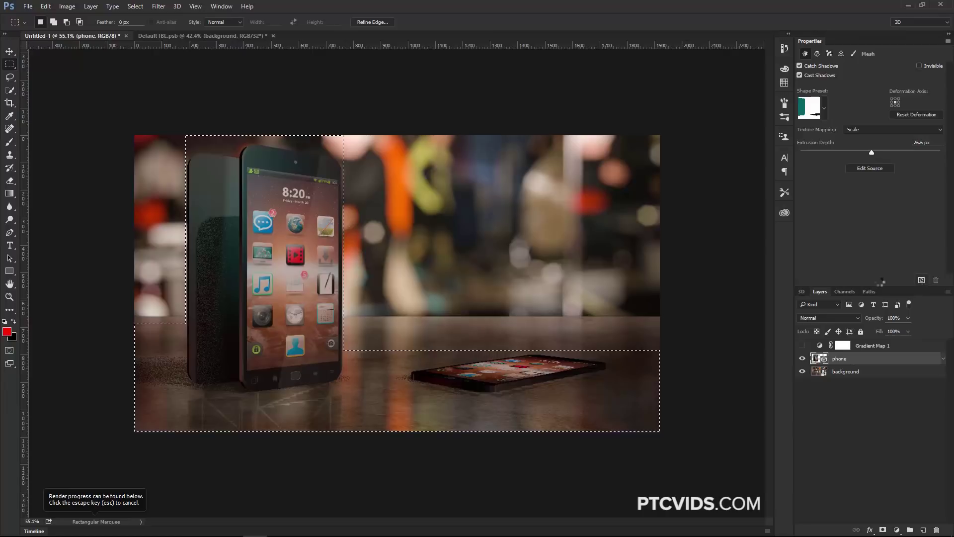
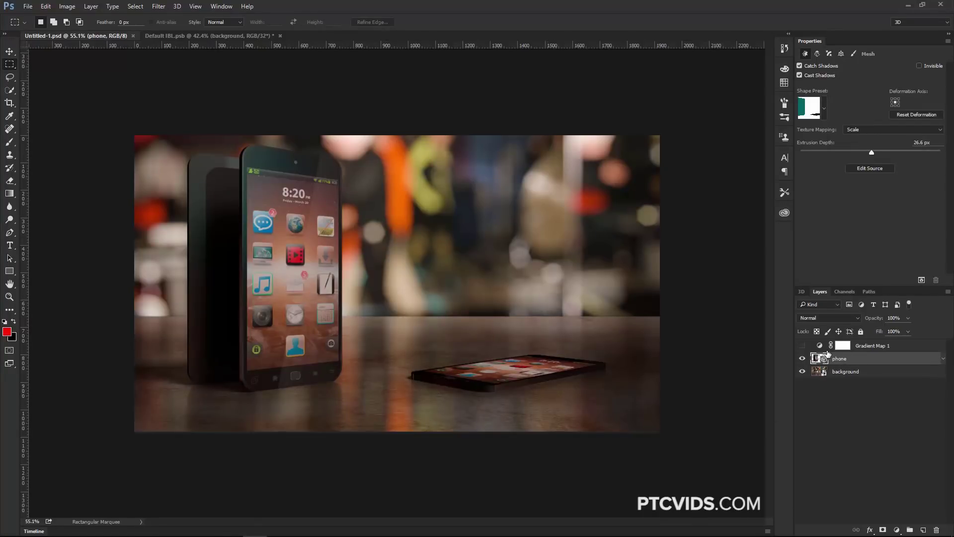
click(802, 345)
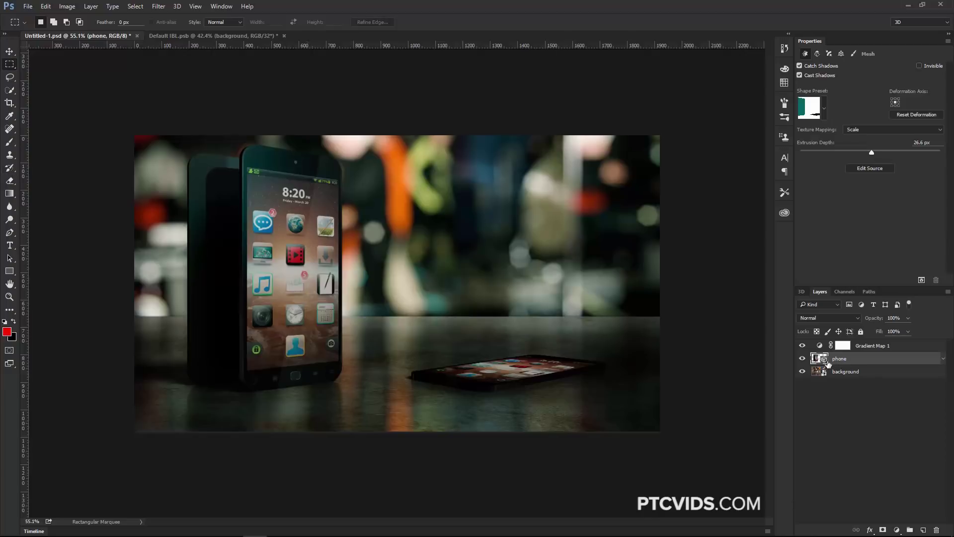
Outline the front phone's screen with the Polygonal Lasso and copy the selection from the phone layer to a new layer
click(9, 78)
click(9, 78)
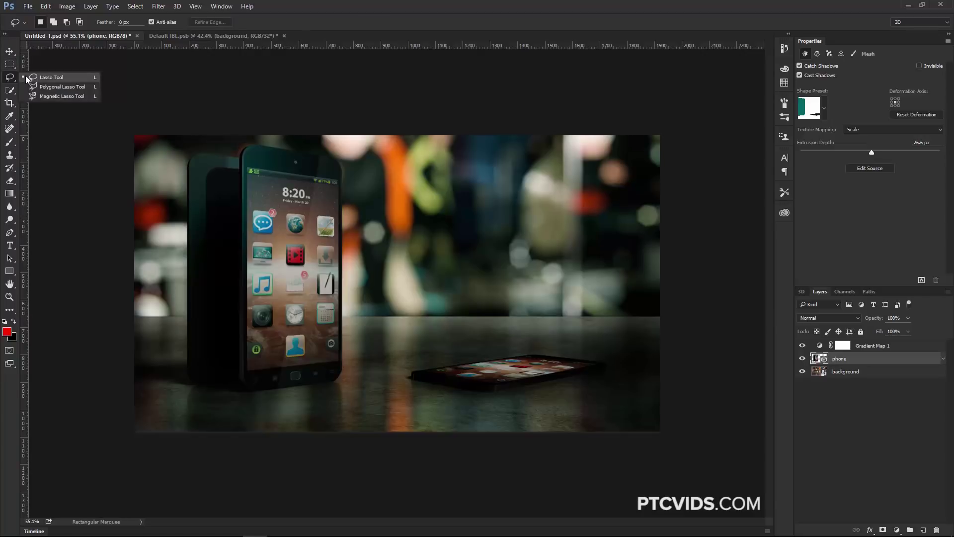
click(43, 87)
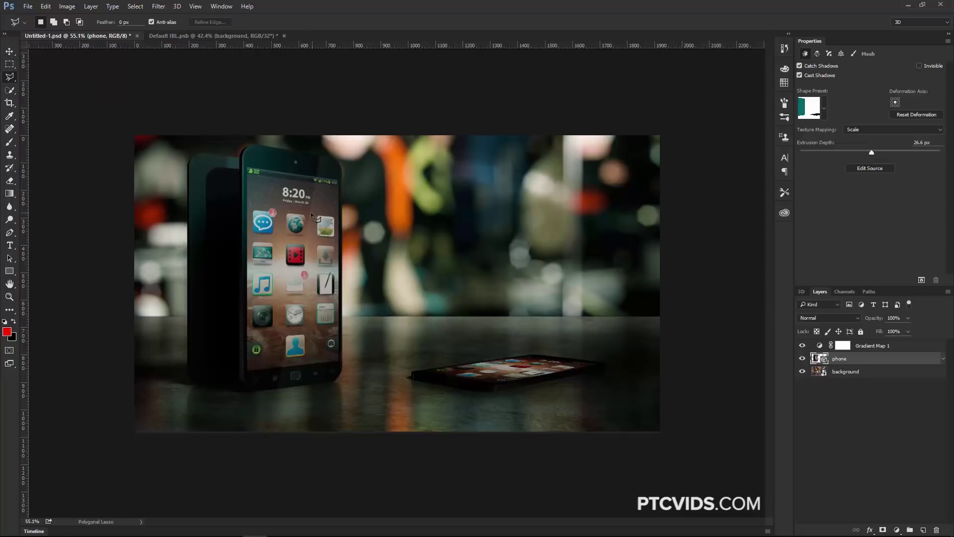
click(247, 170)
click(248, 370)
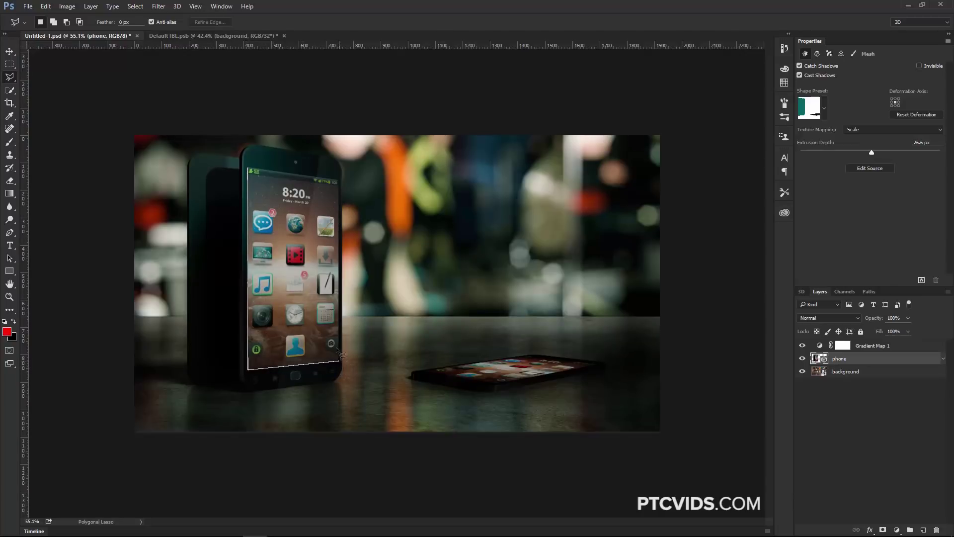
click(339, 362)
click(338, 179)
click(254, 172)
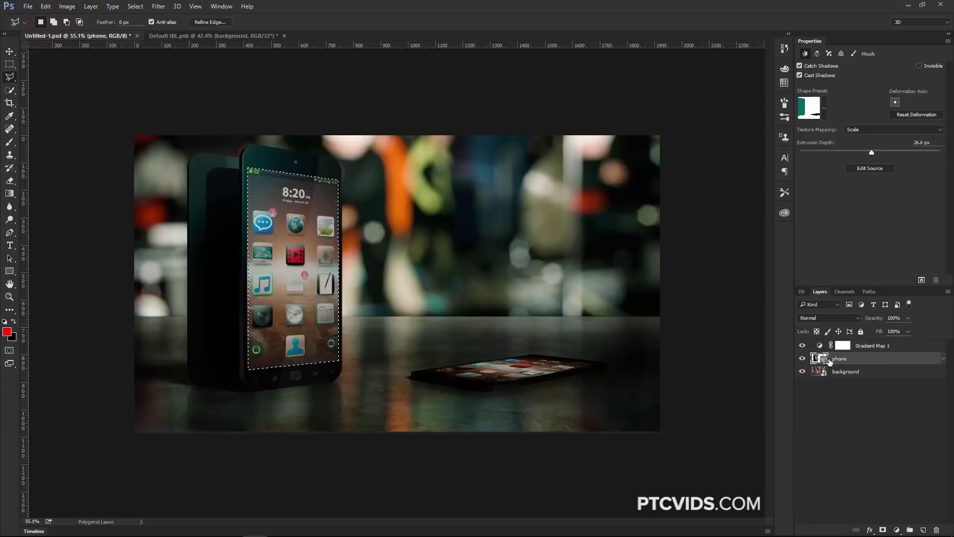
key(ctrl+j)
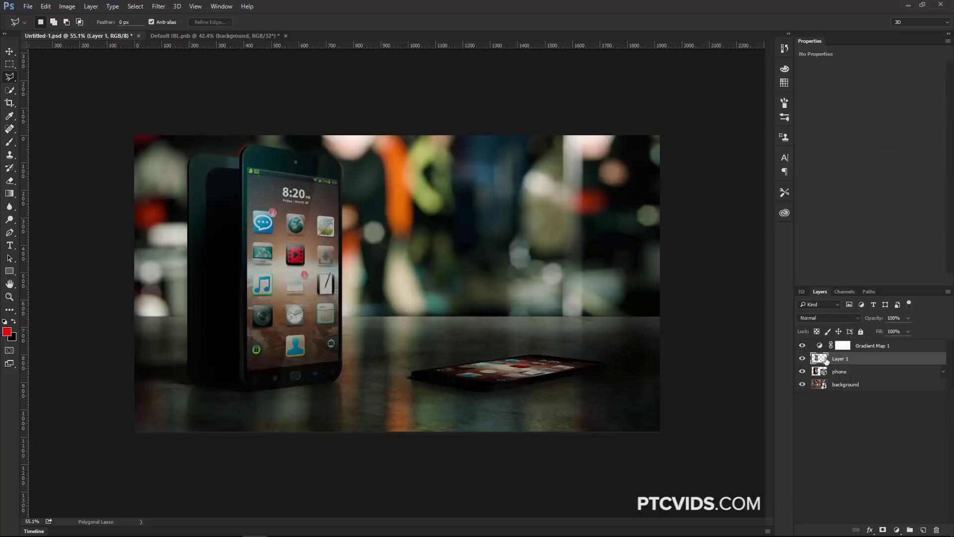
Set the copied screen layer's blend mode to Color Dodge at 100% opacity and compare it with the layer hidden
click(817, 319)
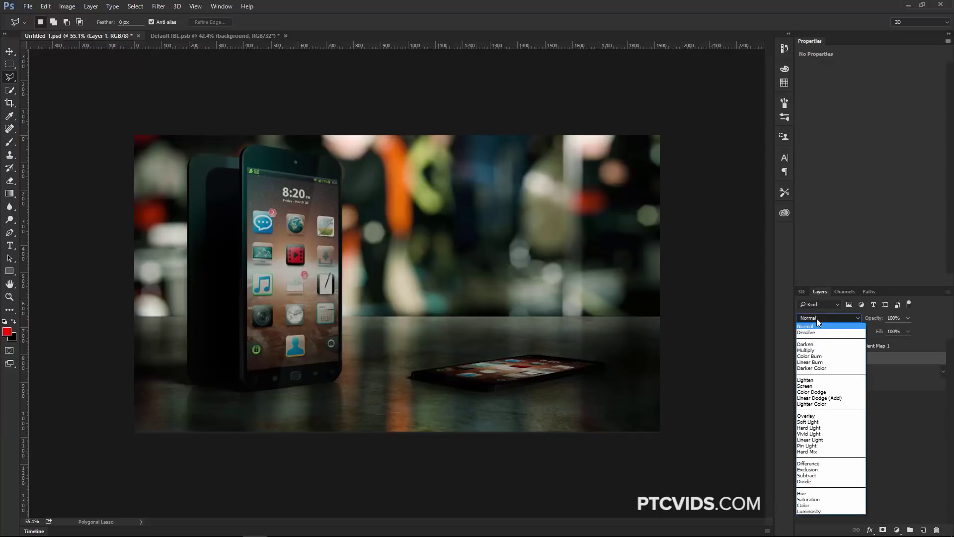
click(826, 392)
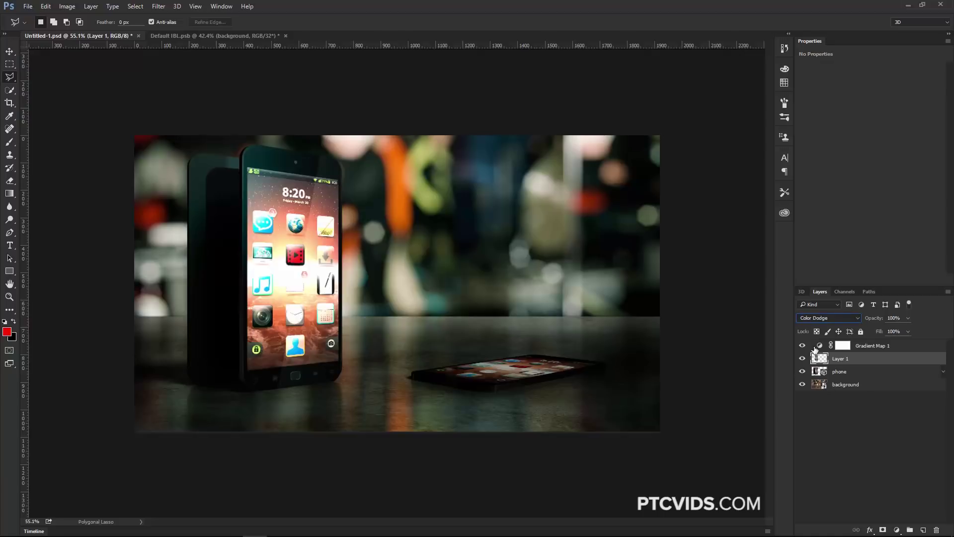
click(803, 358)
click(802, 359)
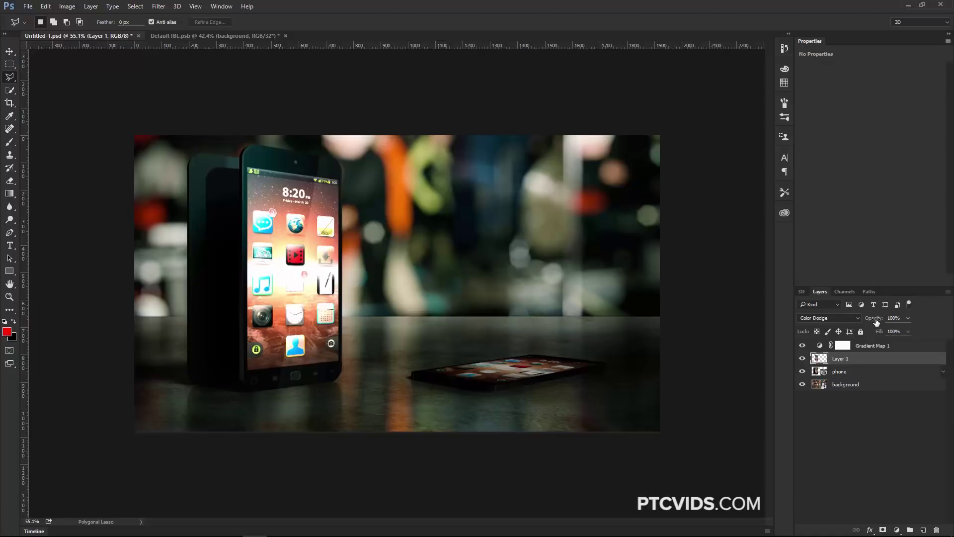
drag(860, 322, 890, 324)
Add a layer mask to the screen layer and set the brush hardness to 0%
click(883, 530)
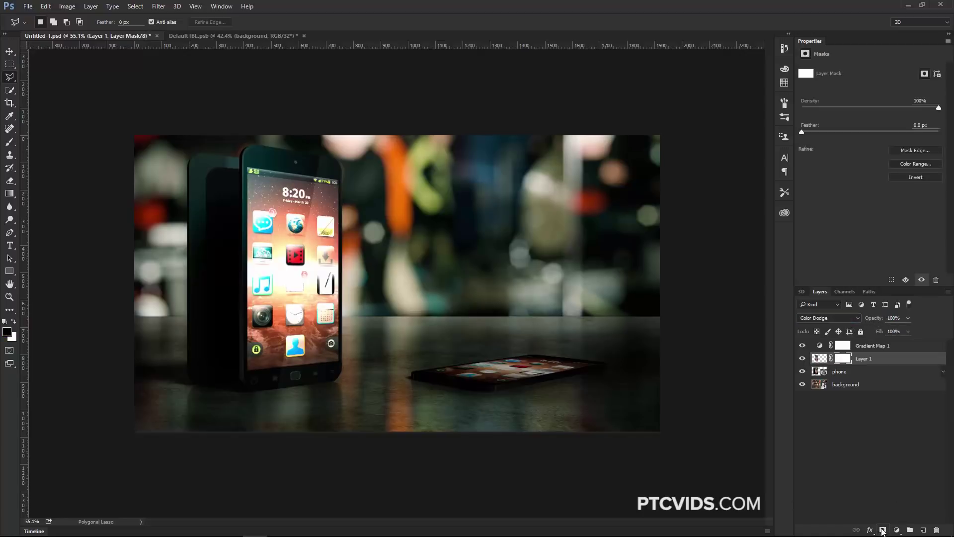
click(10, 143)
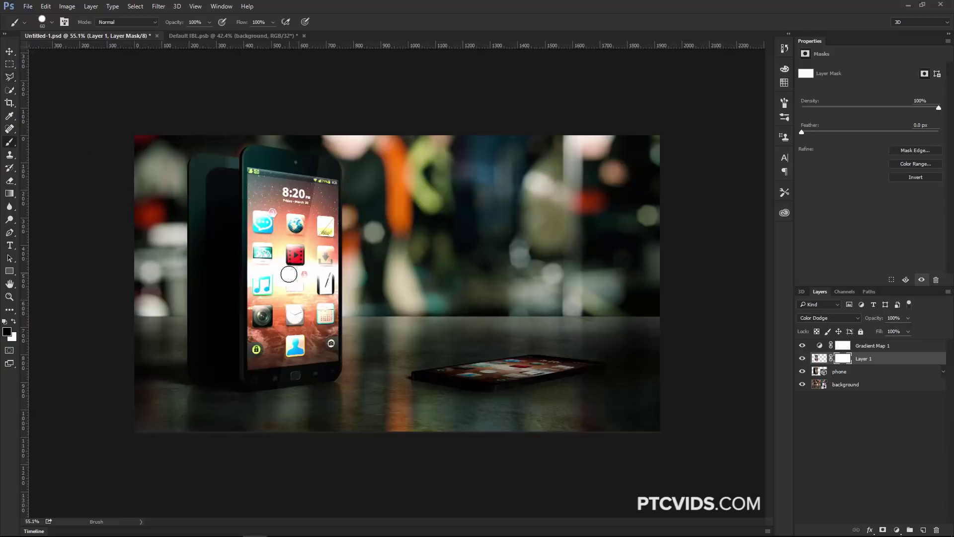
click(52, 23)
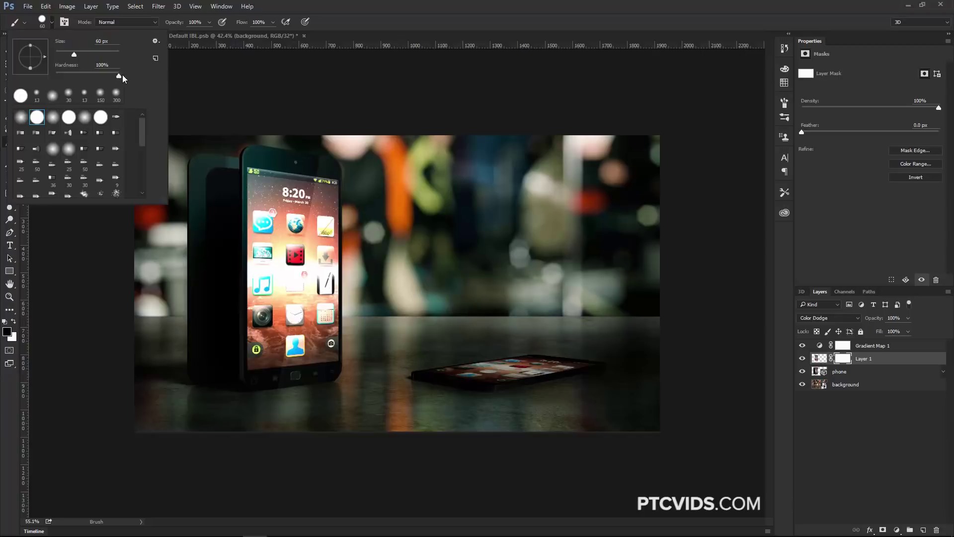
drag(121, 75, 50, 75)
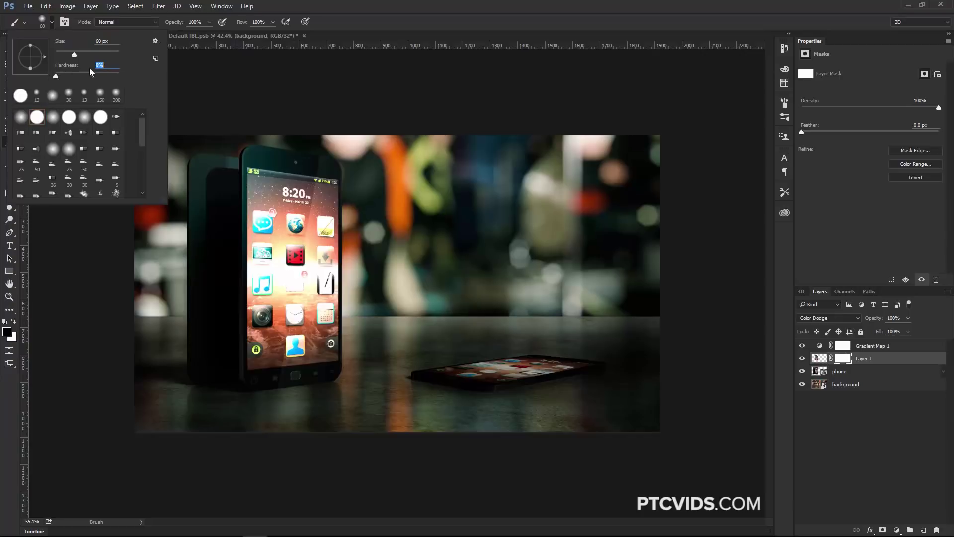
click(215, 91)
Paint black over the screen's overexposed middle on the mask with a 250 px brush, and lower the mask density
key(bracketright)
key(bracketright)
key(bracketright)
key(bracketright)
key(bracketright)
key(bracketright)
key(bracketright)
key(bracketright)
key(bracketright)
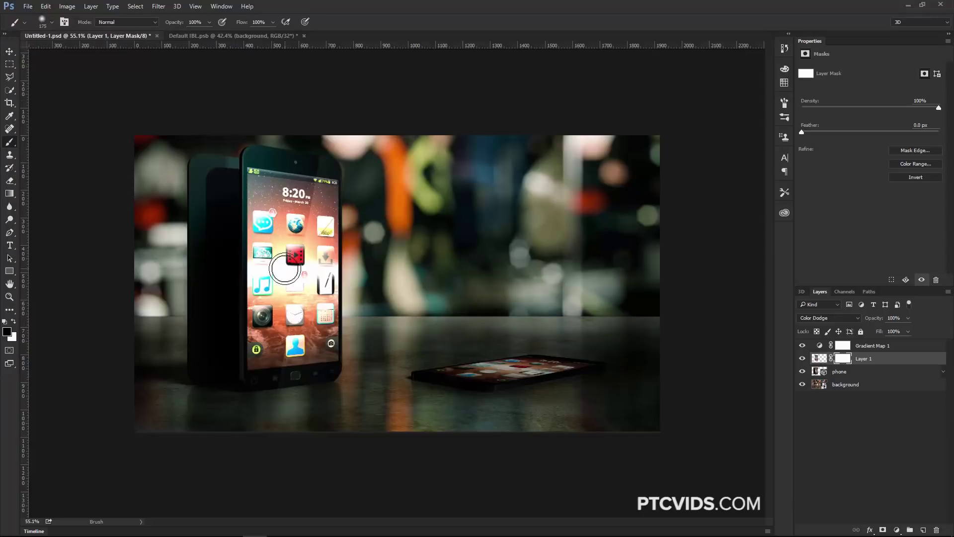
mouse_move(254, 269)
mouse_down()
mouse_move(335, 268)
mouse_move(254, 278)
mouse_move(314, 281)
mouse_move(344, 269)
mouse_move(239, 254)
mouse_move(345, 274)
mouse_move(239, 274)
mouse_up()
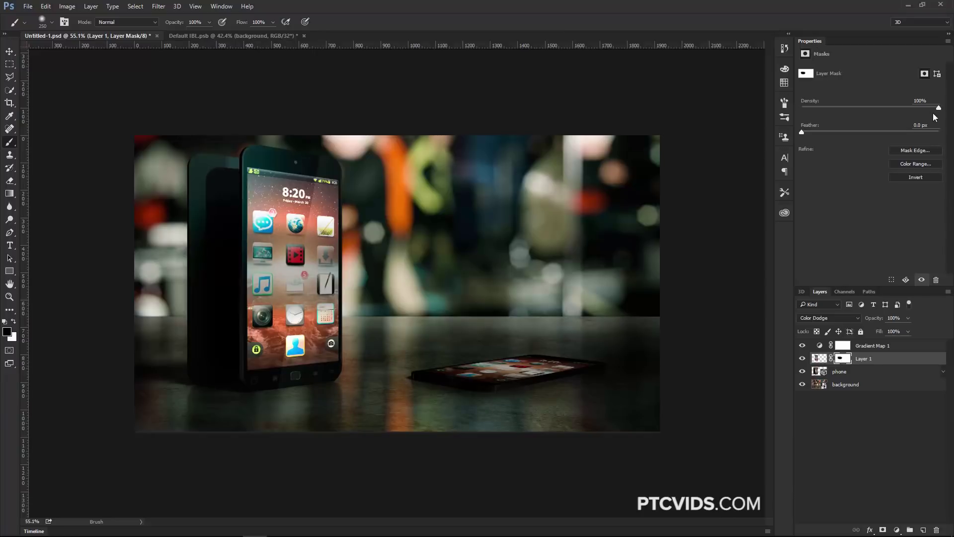
drag(939, 107, 873, 106)
Add an orange Outer Glow in Overlay mode to the screen layer and raise the glow's opacity
double_click(819, 358)
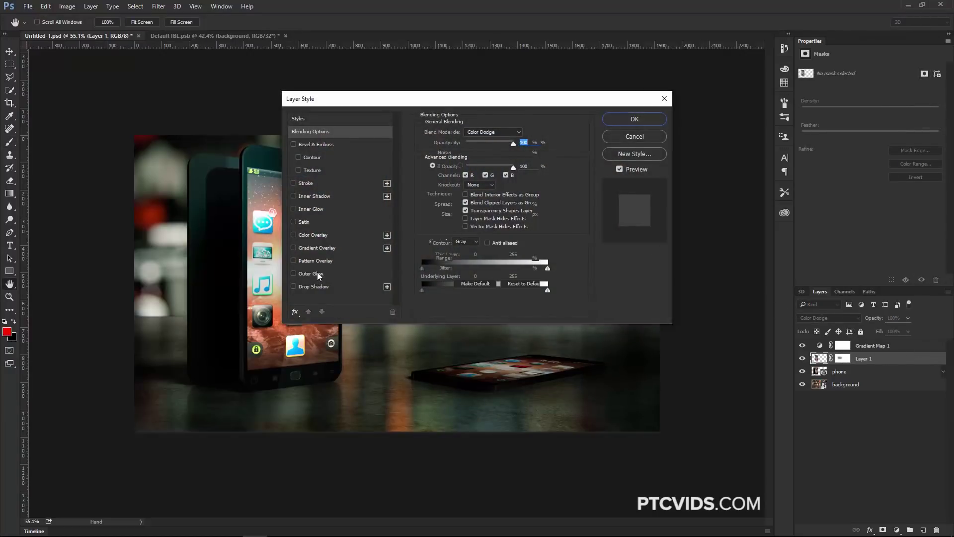
click(312, 273)
drag(401, 100, 502, 98)
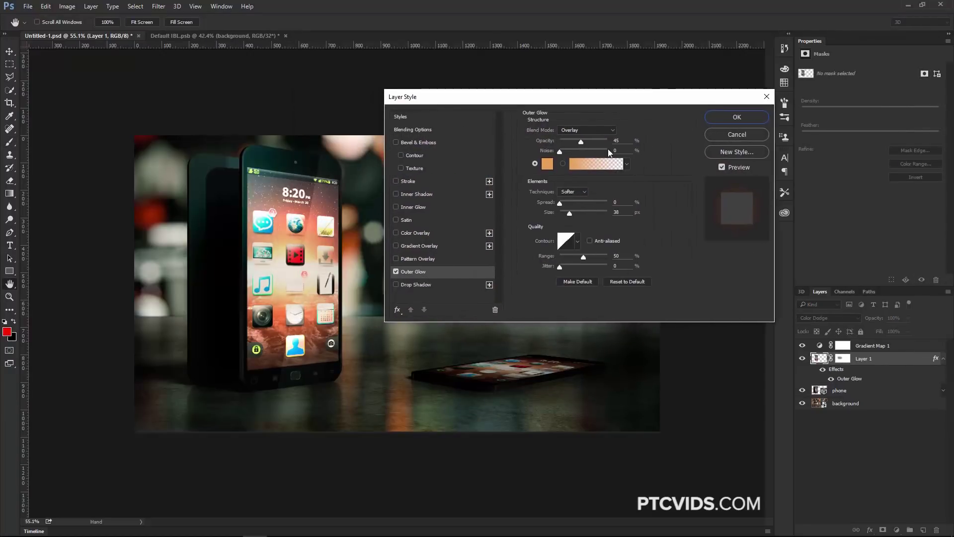
click(572, 130)
click(573, 228)
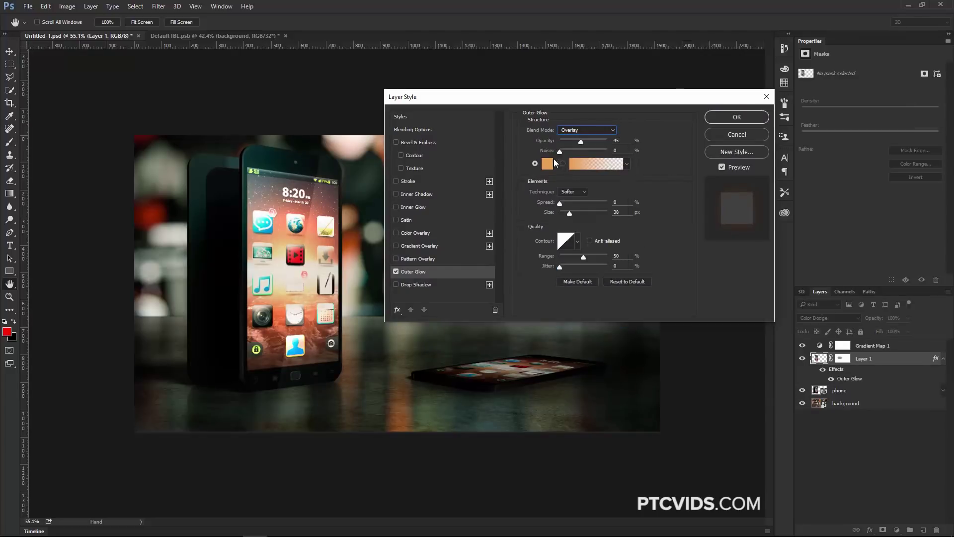
click(547, 164)
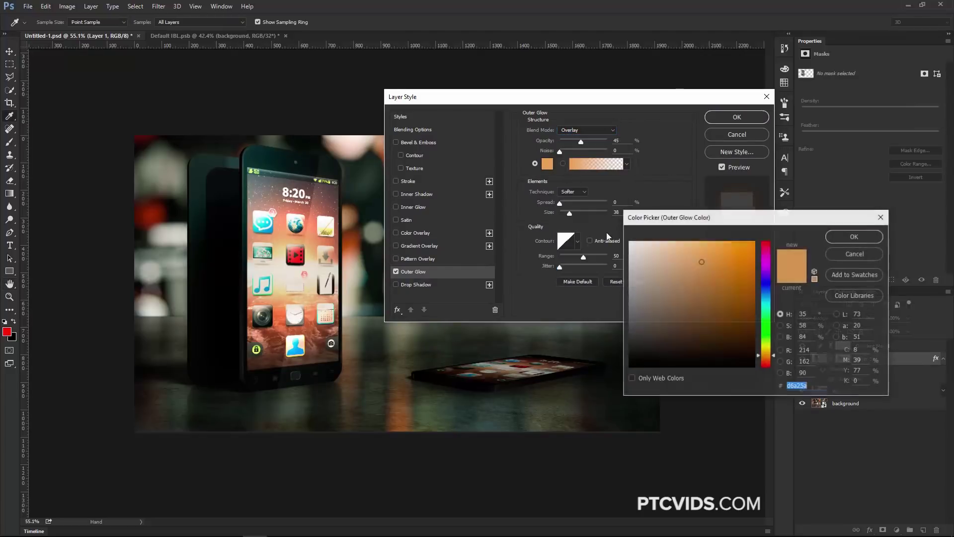
click(839, 241)
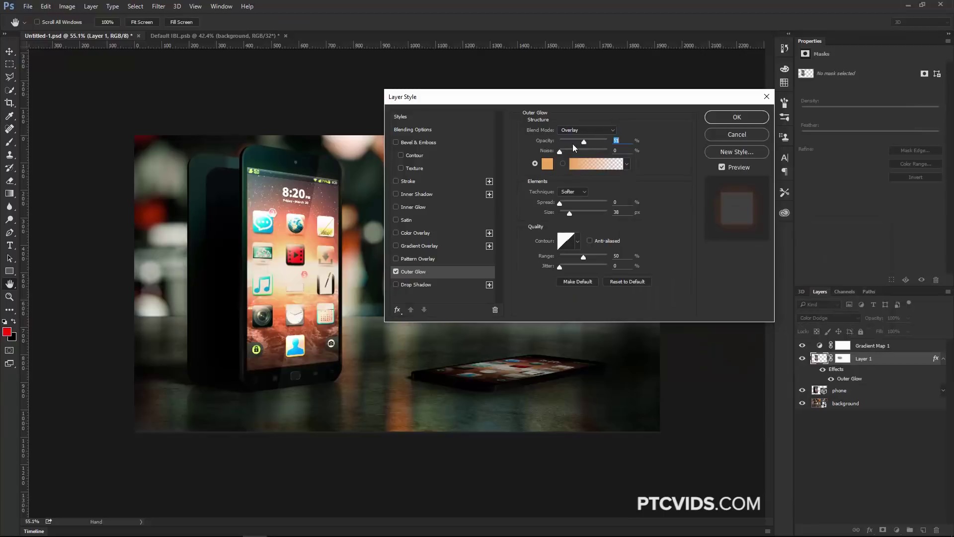
mouse_move(583, 142)
mouse_down()
mouse_move(574, 145)
mouse_move(589, 145)
mouse_up()
click(722, 119)
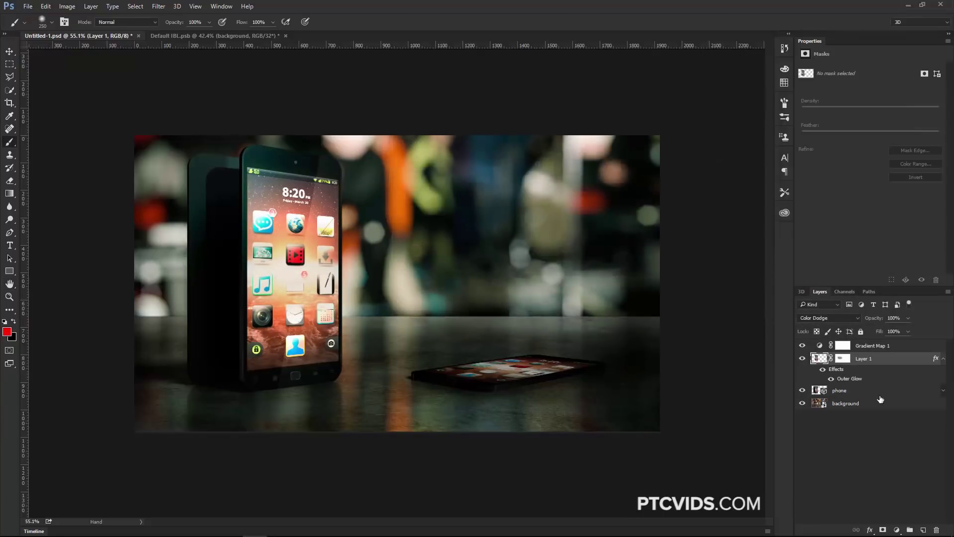
Collapse the screen layer's effects list and compare the image with the layer hidden and shown
click(944, 358)
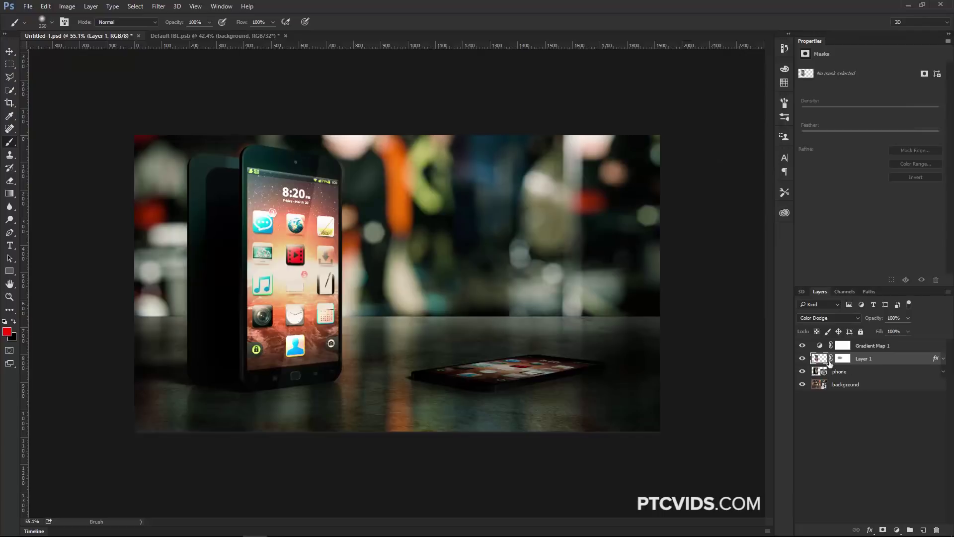
click(802, 358)
click(801, 359)
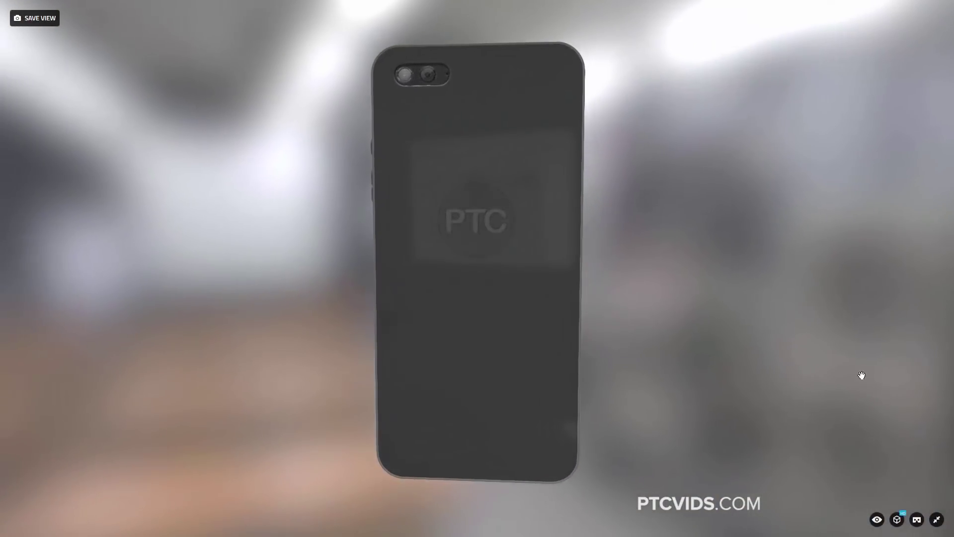
Orbit around the 3D phone model to examine its front, side and back
drag(888, 374, 755, 388)
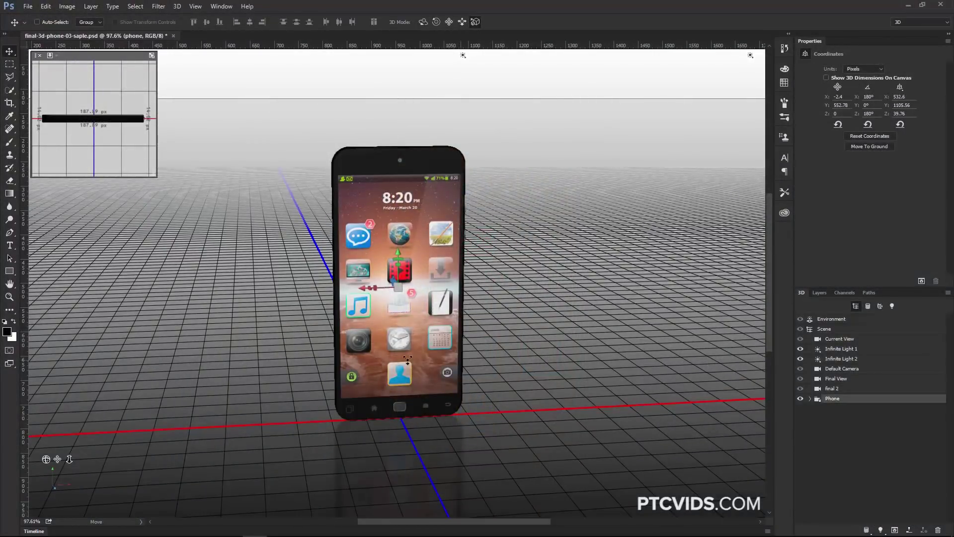
drag(46, 459, 35, 457)
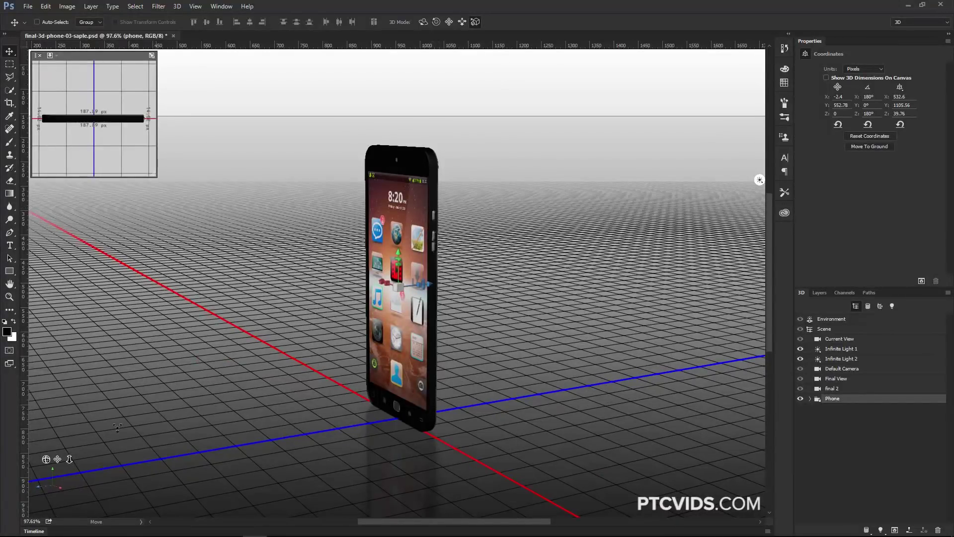
mouse_move(46, 459)
mouse_down()
mouse_move(21, 456)
mouse_move(20, 440)
mouse_move(11, 441)
mouse_move(39, 451)
mouse_up()
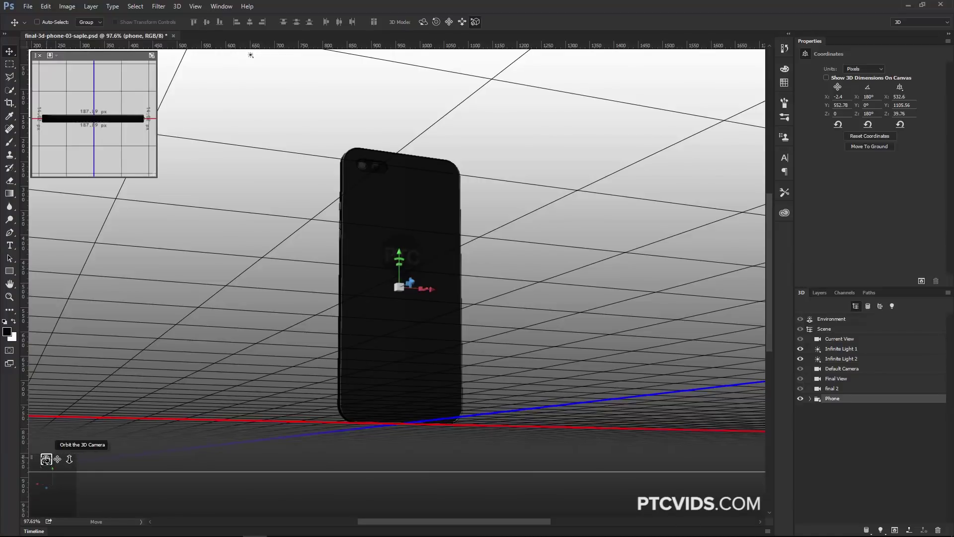
drag(45, 458, 251, 446)
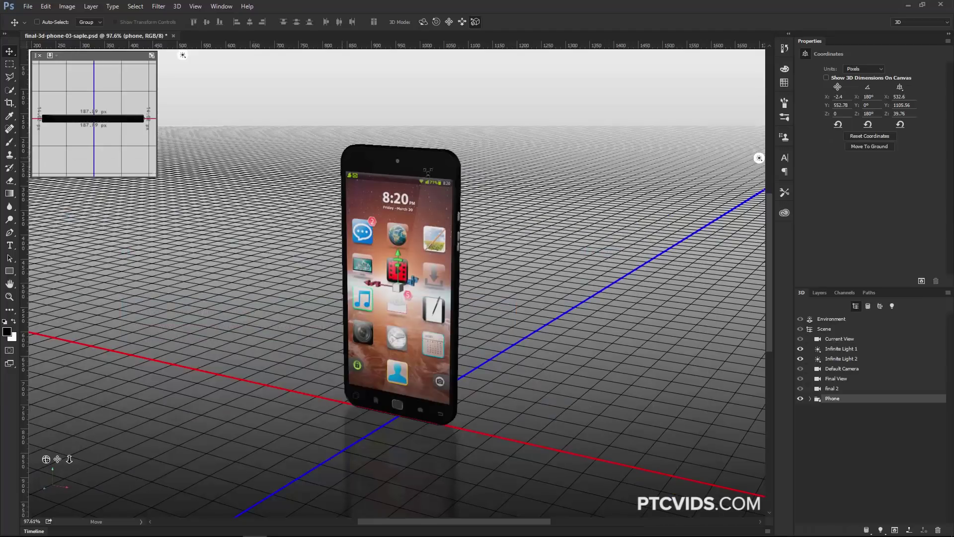
Open the Sketchfab upload form for the phone's 3D layer and view the e-mail token request without sending it
click(179, 7)
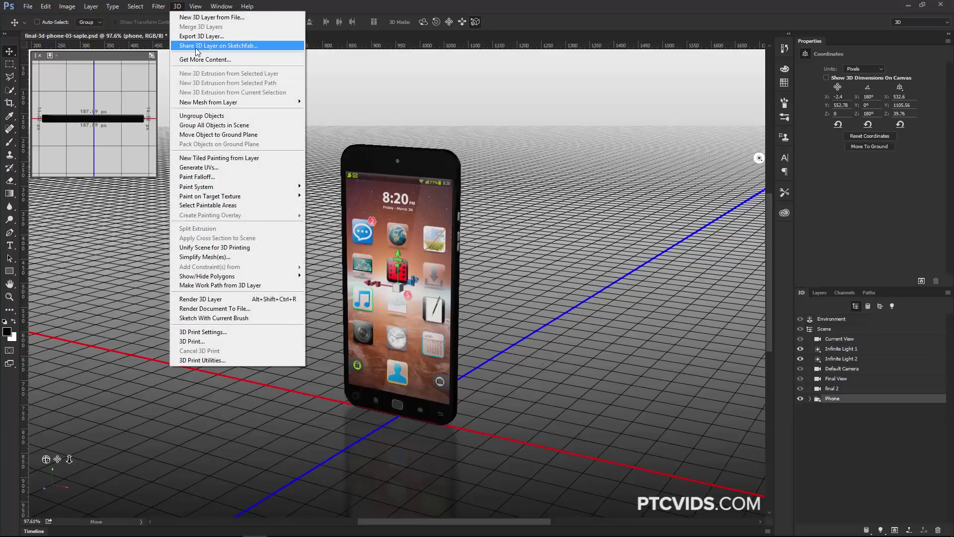
click(251, 49)
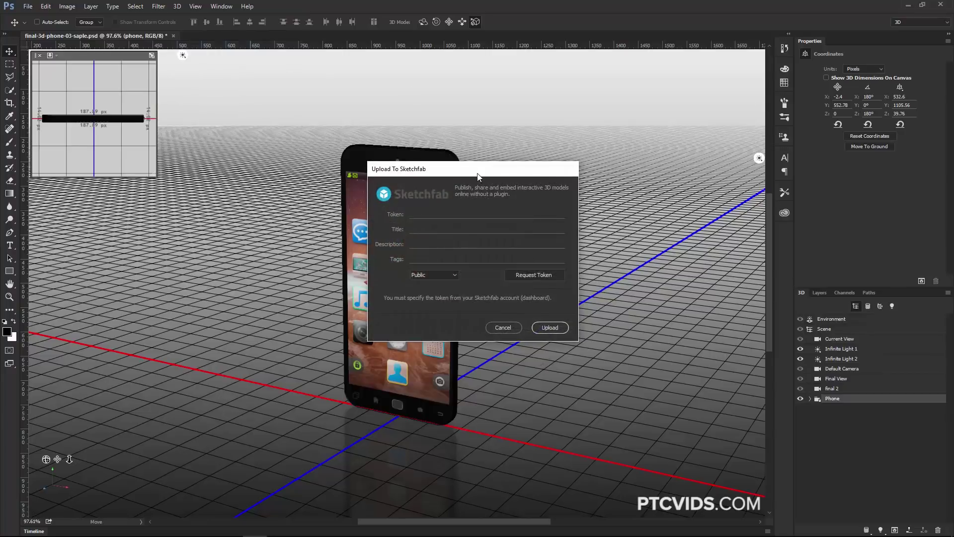
mouse_move(477, 174)
mouse_down()
mouse_move(423, 166)
mouse_move(544, 142)
mouse_move(582, 151)
mouse_up()
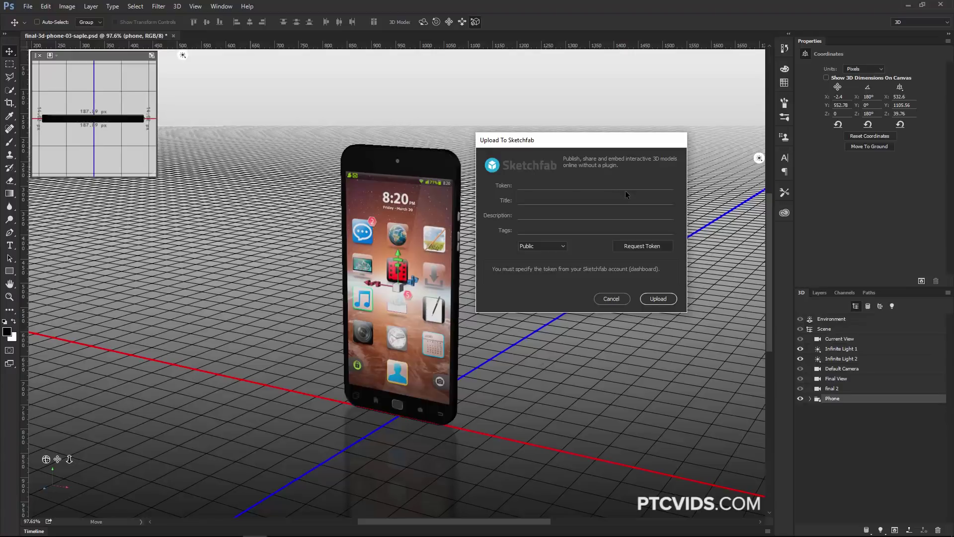
click(640, 247)
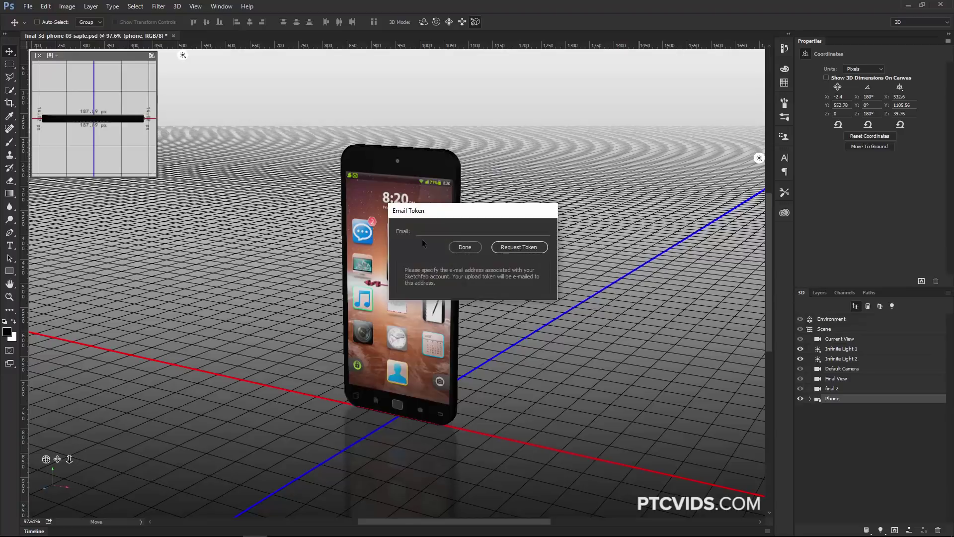
click(463, 247)
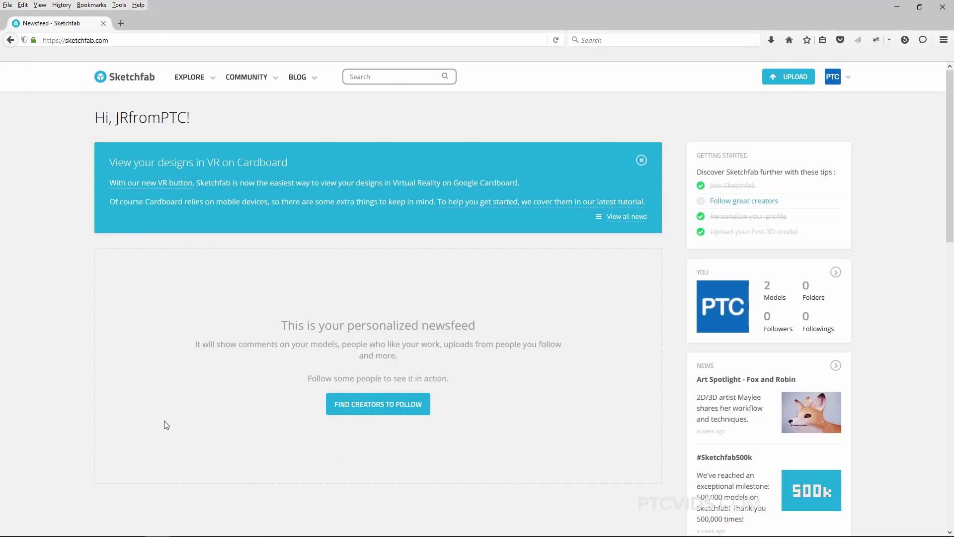
In the browser, open the Sketchfab account's password and API settings and select the private API token
mouse_move(839, 88)
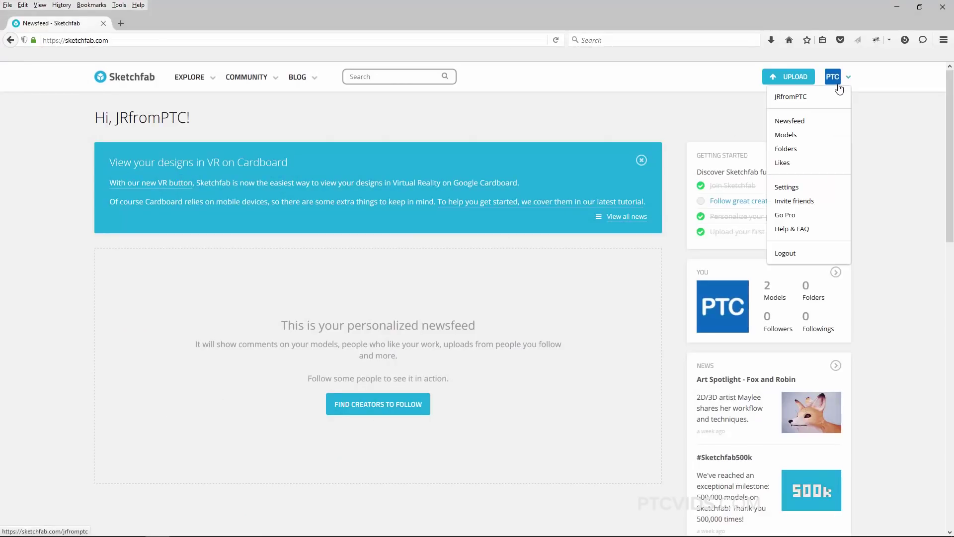
click(805, 194)
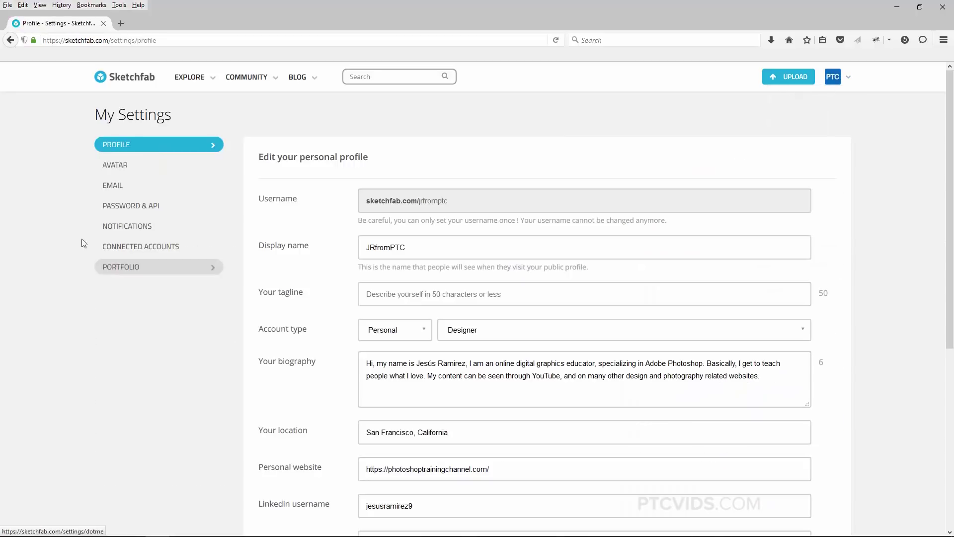
click(129, 209)
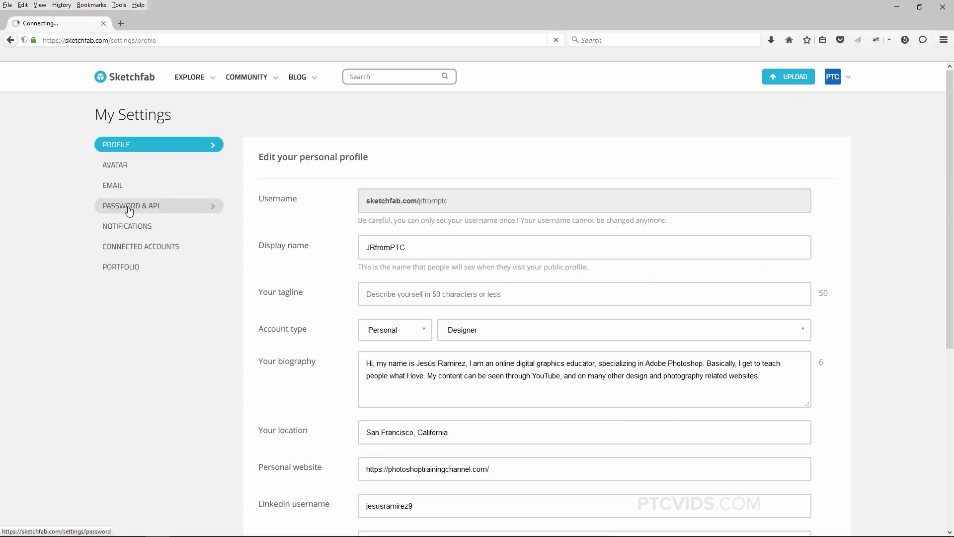
drag(523, 317, 360, 324)
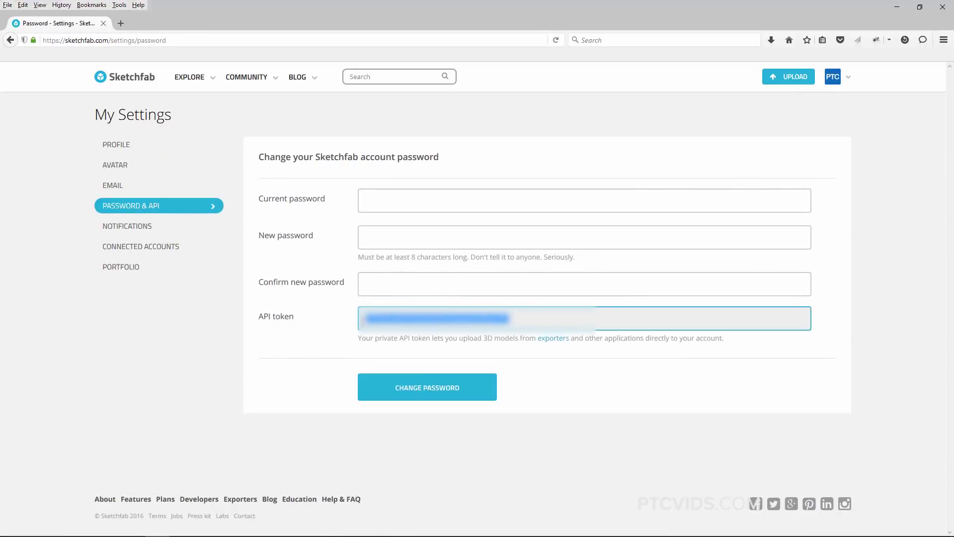
Switch back to Photoshop and review the Sketchfab upload form's text fields and its Public and Private options
click(896, 7)
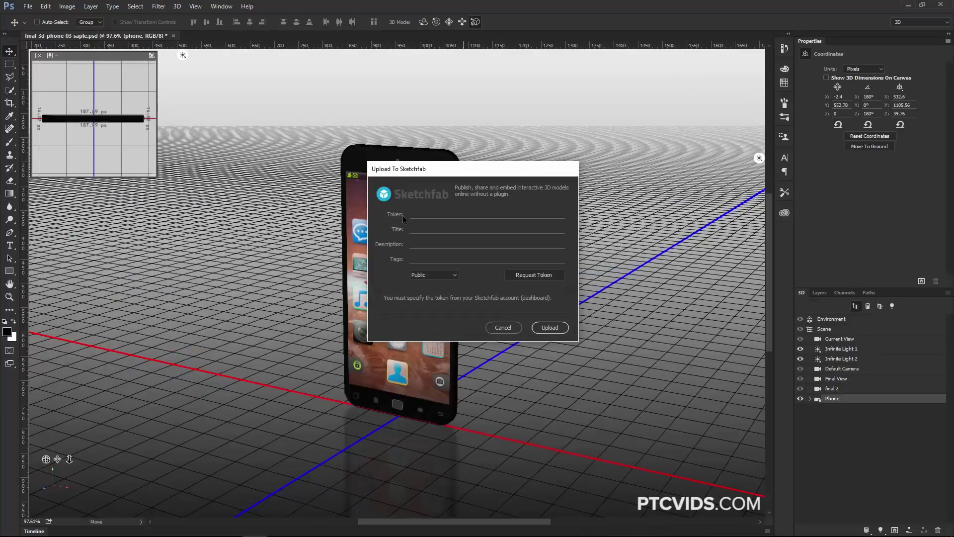
click(418, 214)
click(418, 229)
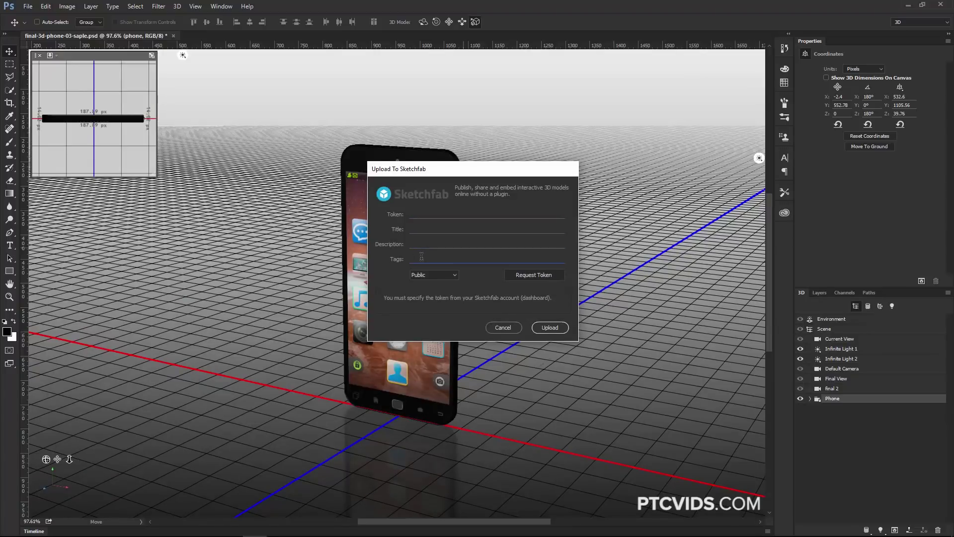
click(432, 275)
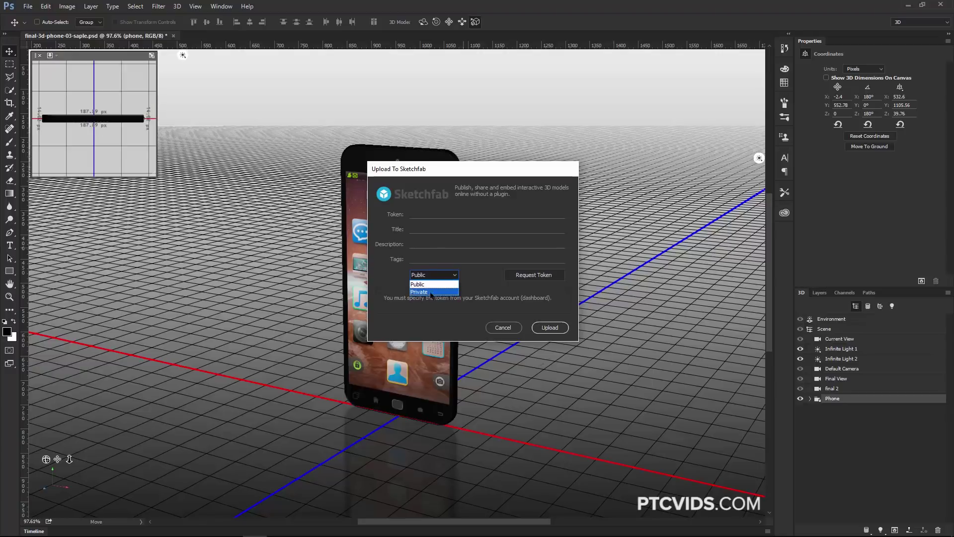
click(494, 281)
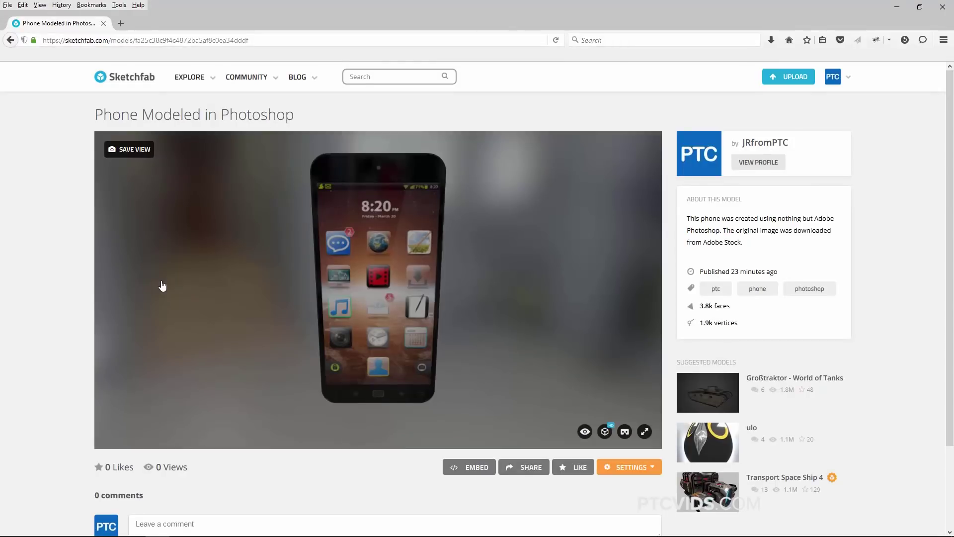
On the published Sketchfab page, rotate the phone model and view its iframe embed code
drag(309, 310, 287, 318)
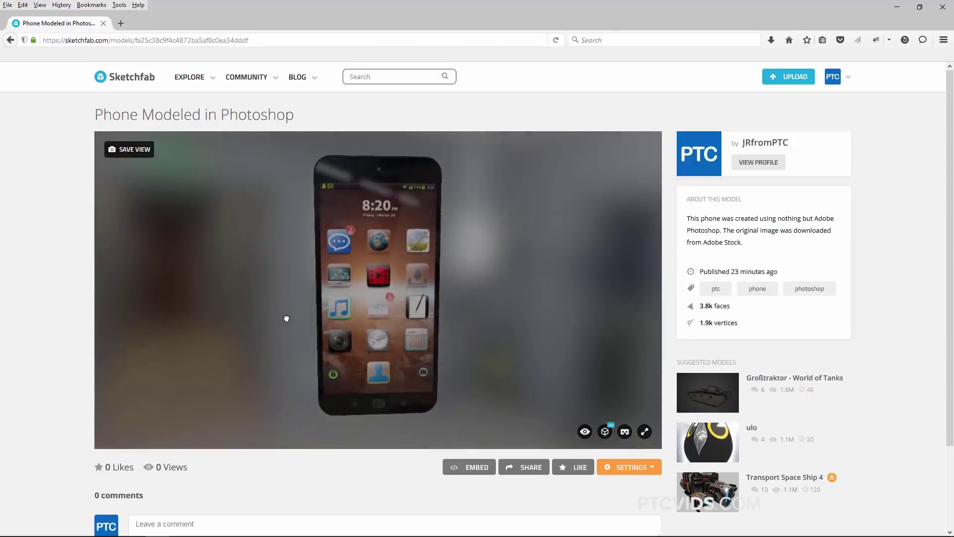
click(478, 468)
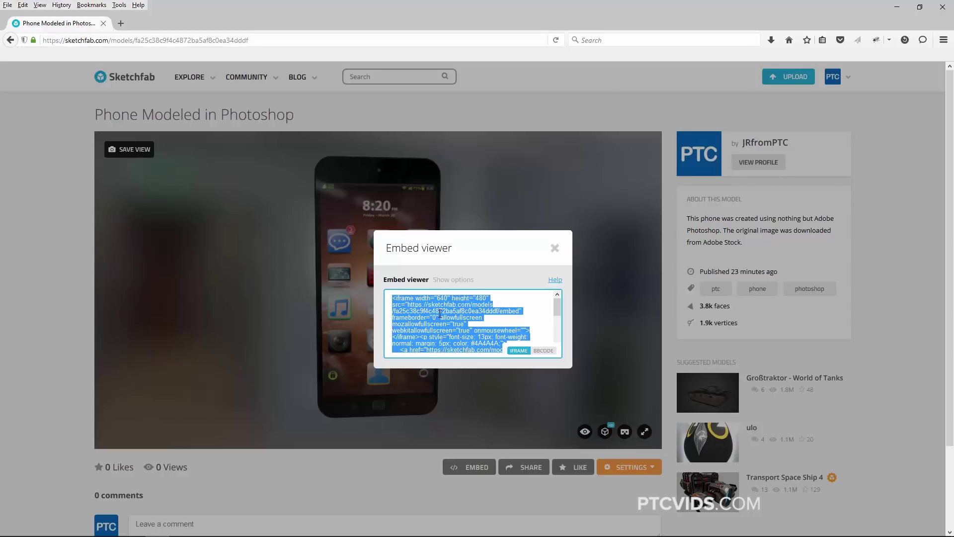
click(554, 249)
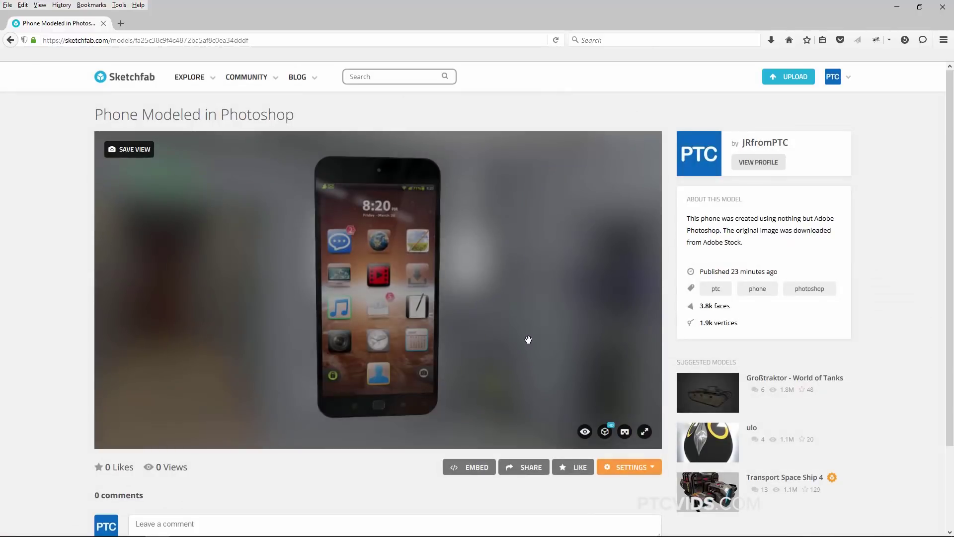
drag(529, 339, 400, 215)
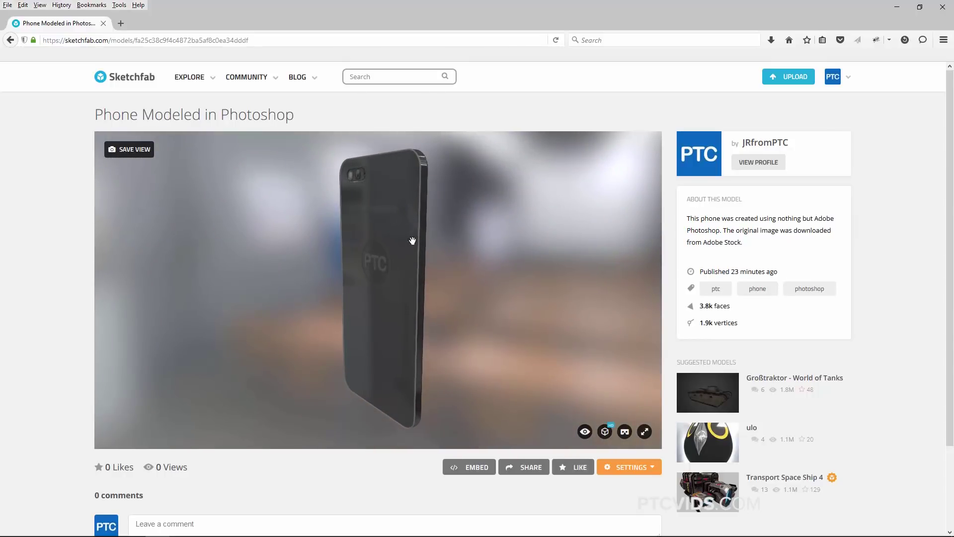
Open the Sketchfab model's 3D settings and set the specular color amount of phone_Front_Inflation_Material to 23
click(636, 469)
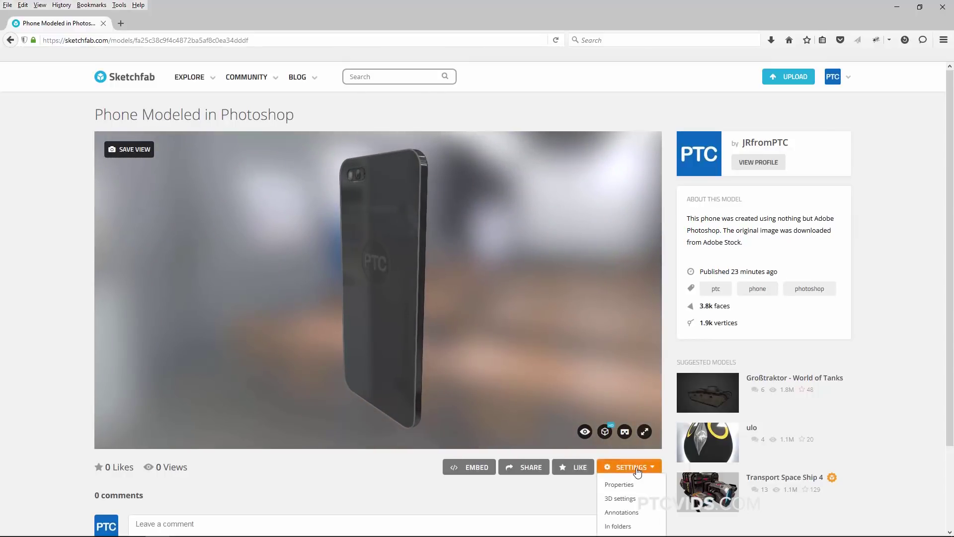
click(620, 499)
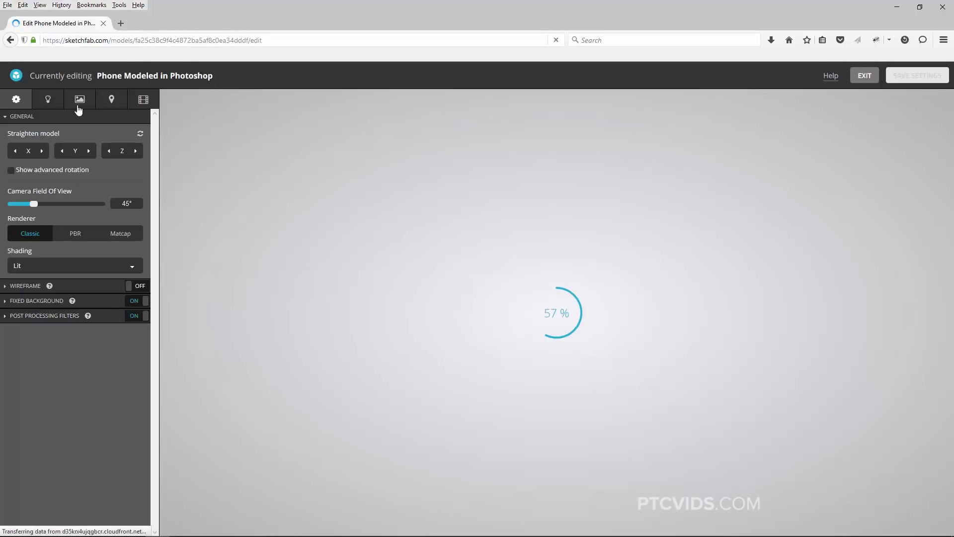
click(79, 101)
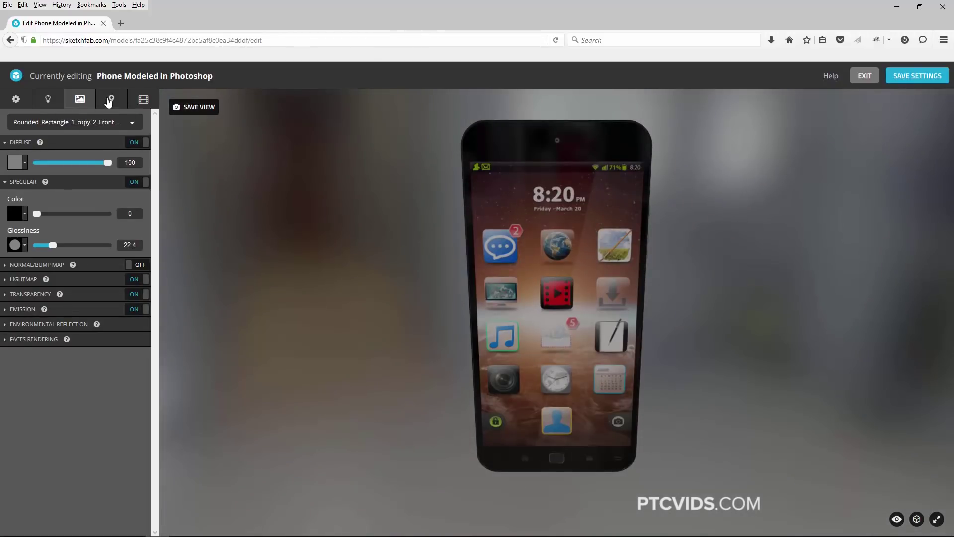
click(122, 123)
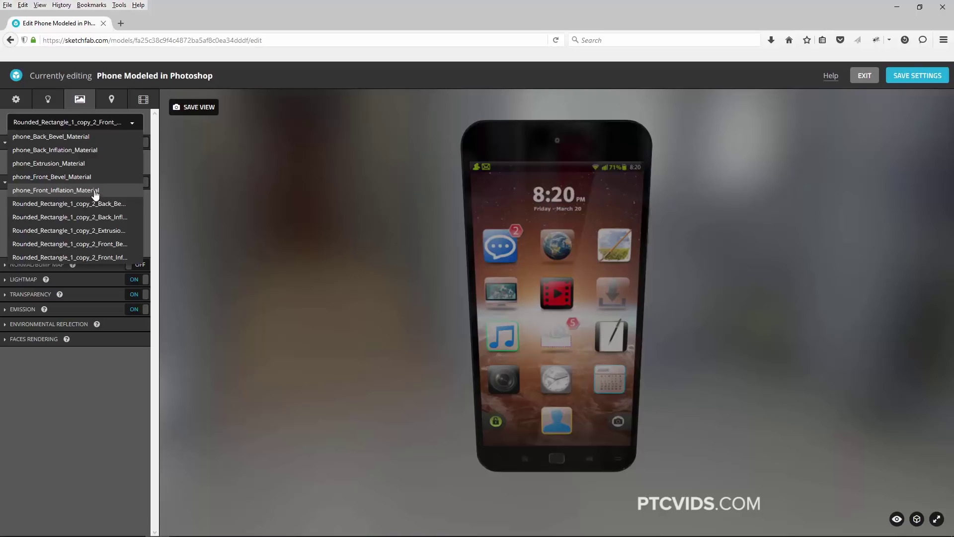
click(96, 193)
mouse_move(97, 331)
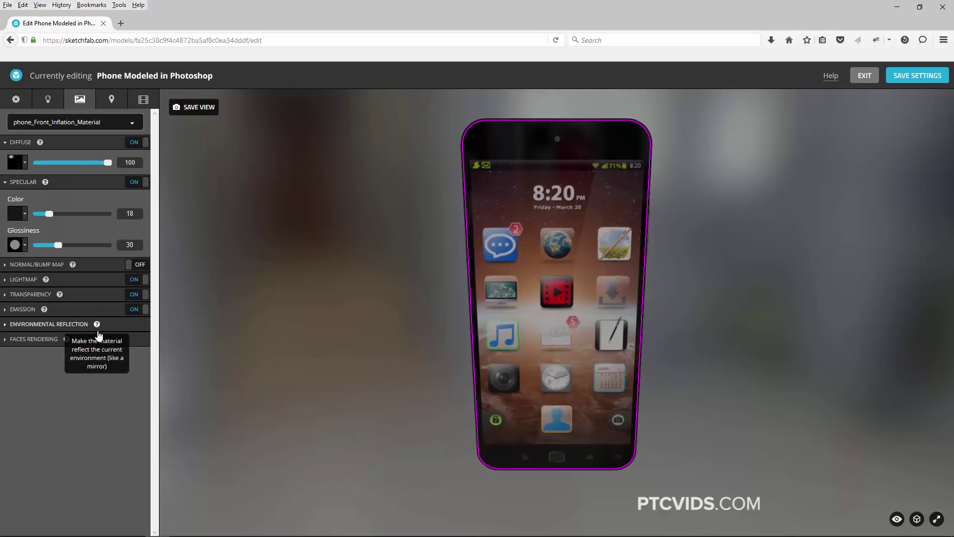
mouse_move(49, 213)
mouse_down()
mouse_move(27, 218)
mouse_move(125, 210)
mouse_move(30, 213)
mouse_move(50, 214)
mouse_up()
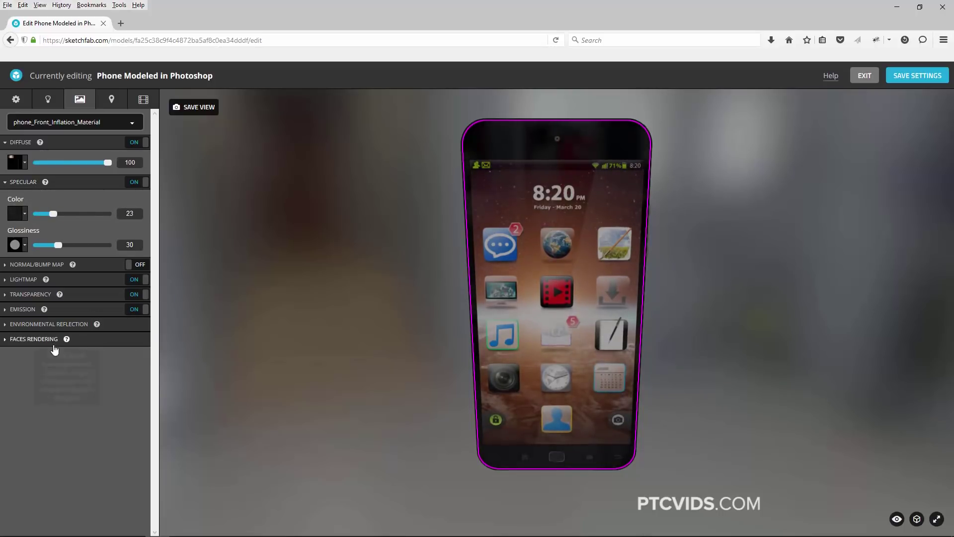
Set the environmental reflection of phone_Front_Inflation_Material to 47, then check the material list and the model from another angle
click(49, 324)
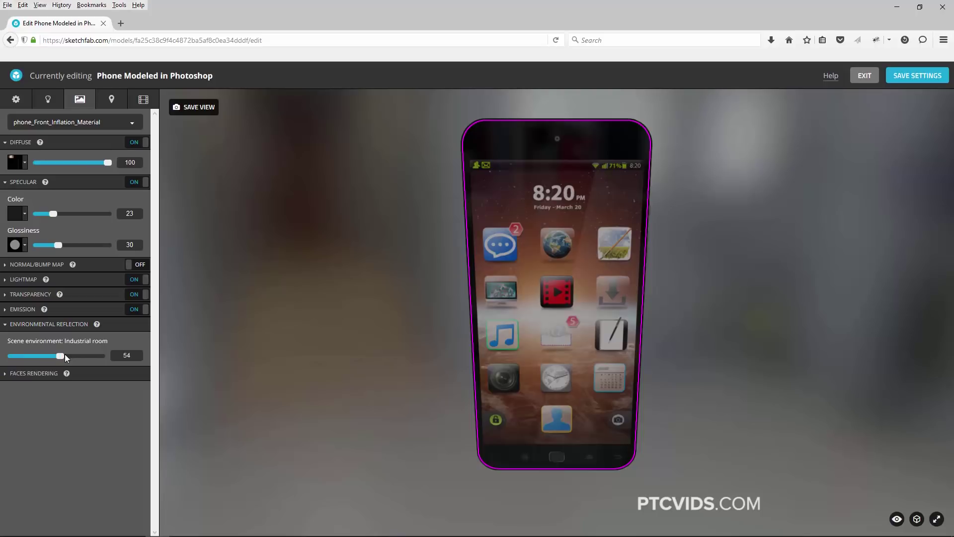
mouse_move(61, 356)
mouse_down()
mouse_move(94, 356)
mouse_move(34, 355)
mouse_move(54, 355)
mouse_up()
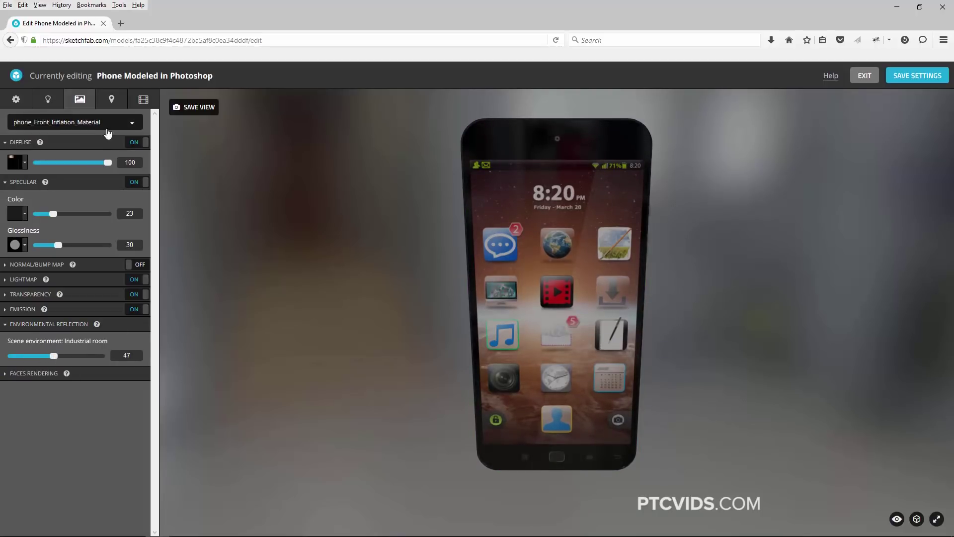
click(92, 122)
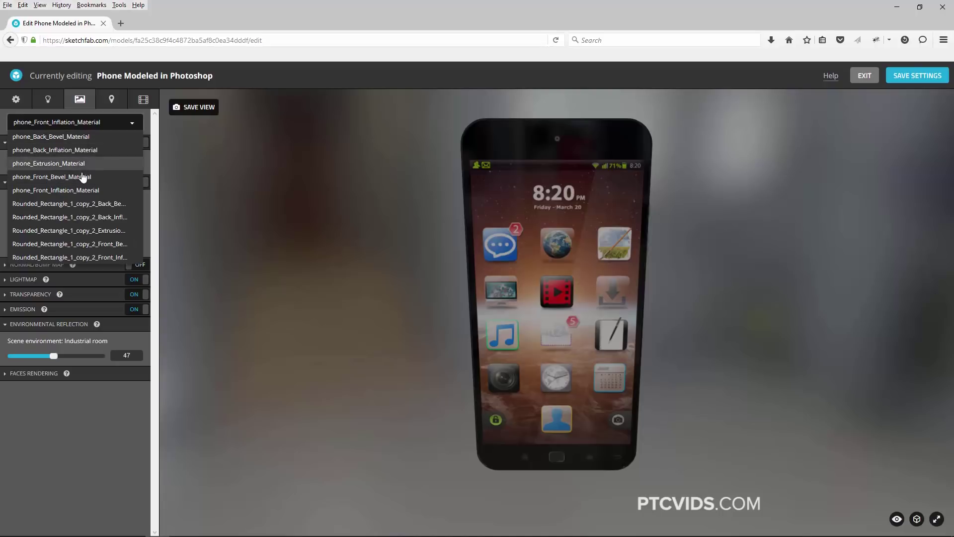
click(114, 424)
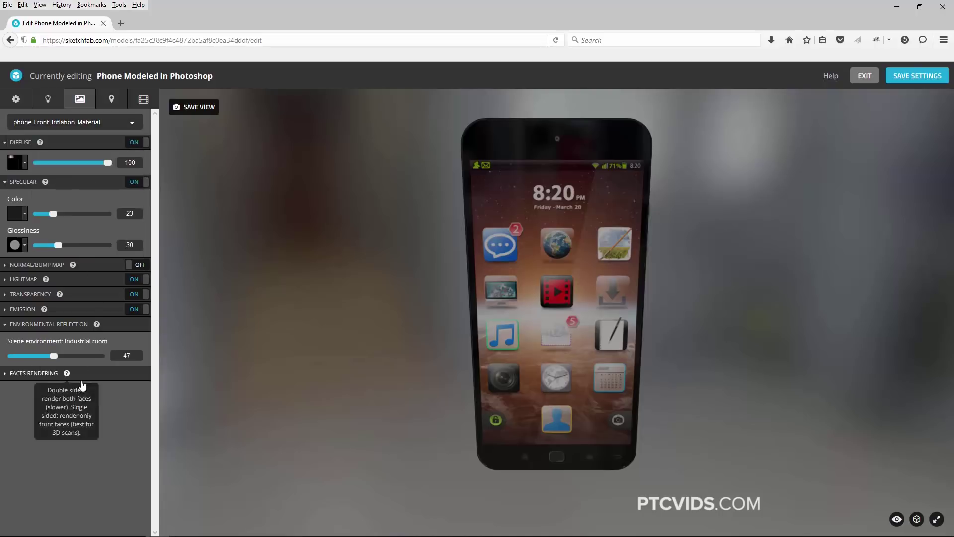
drag(338, 323, 607, 321)
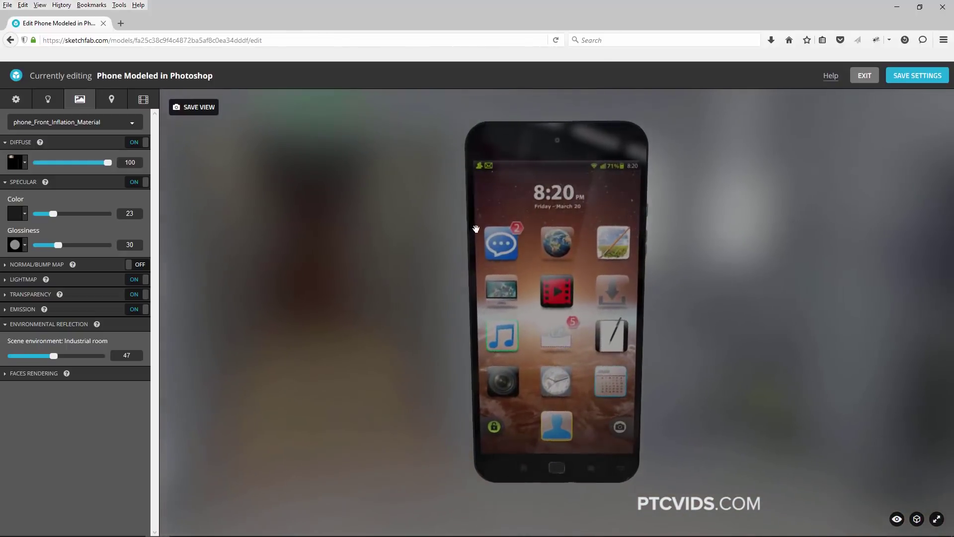
Exit the 3D settings editor, open the Phone 2 model from the author's profile and rotate it to inspect its texture
click(866, 79)
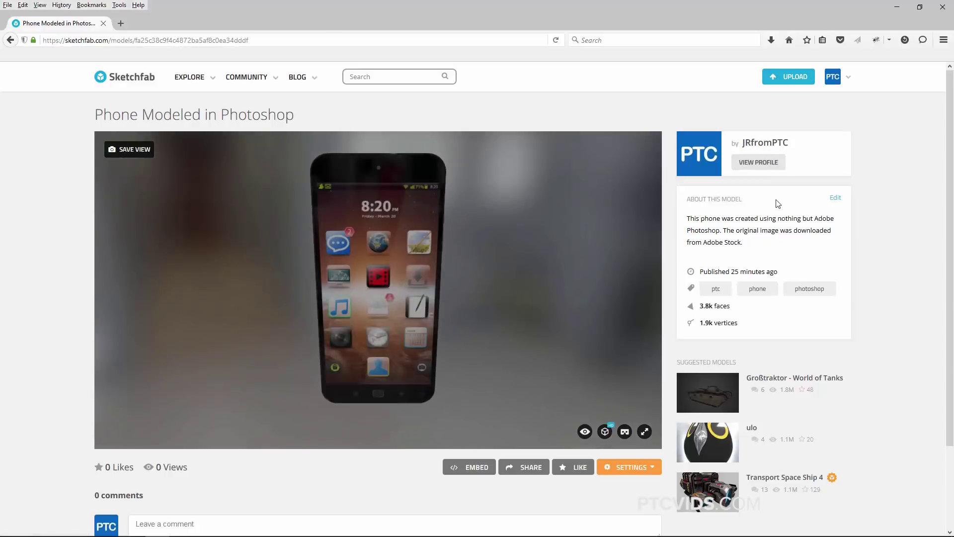
click(776, 146)
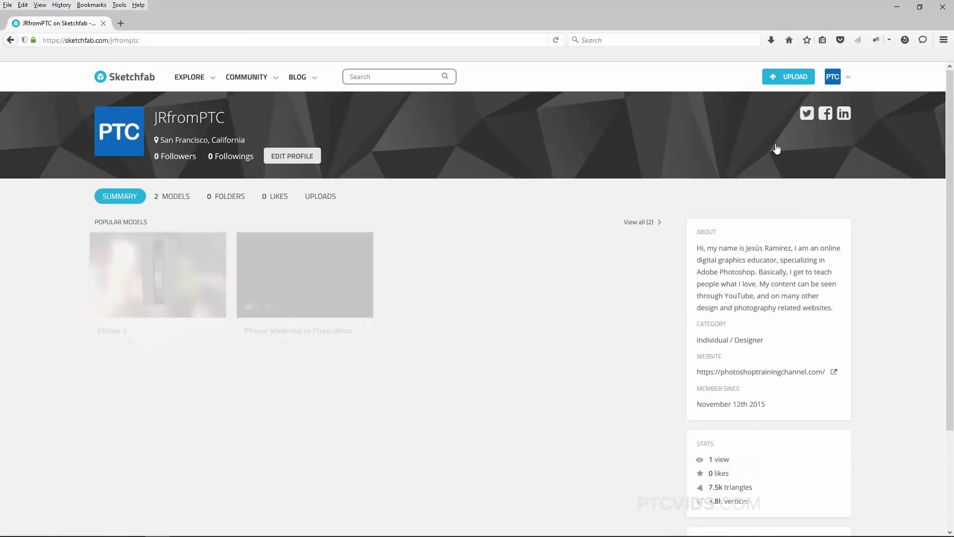
click(161, 279)
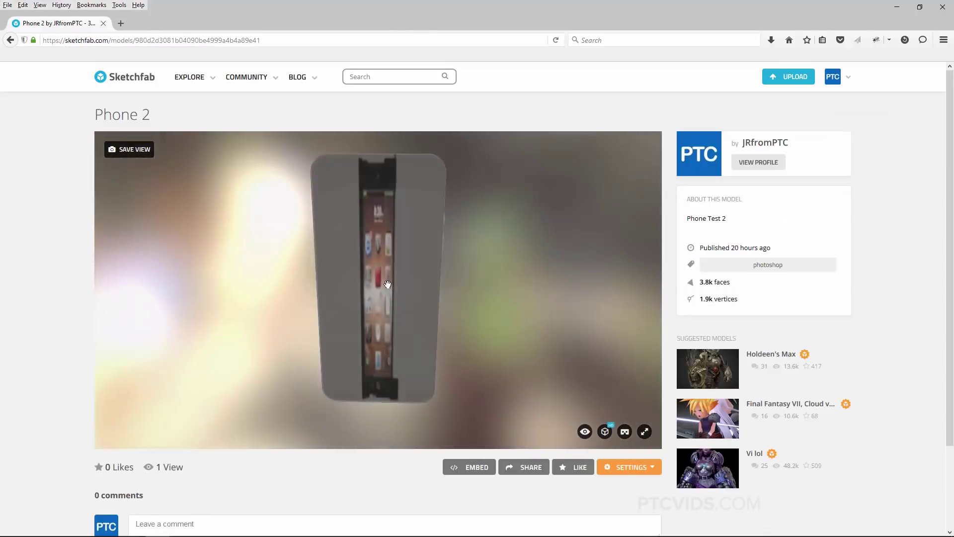
mouse_move(371, 265)
mouse_down()
mouse_move(465, 272)
mouse_move(537, 259)
mouse_move(364, 280)
mouse_move(252, 364)
mouse_up()
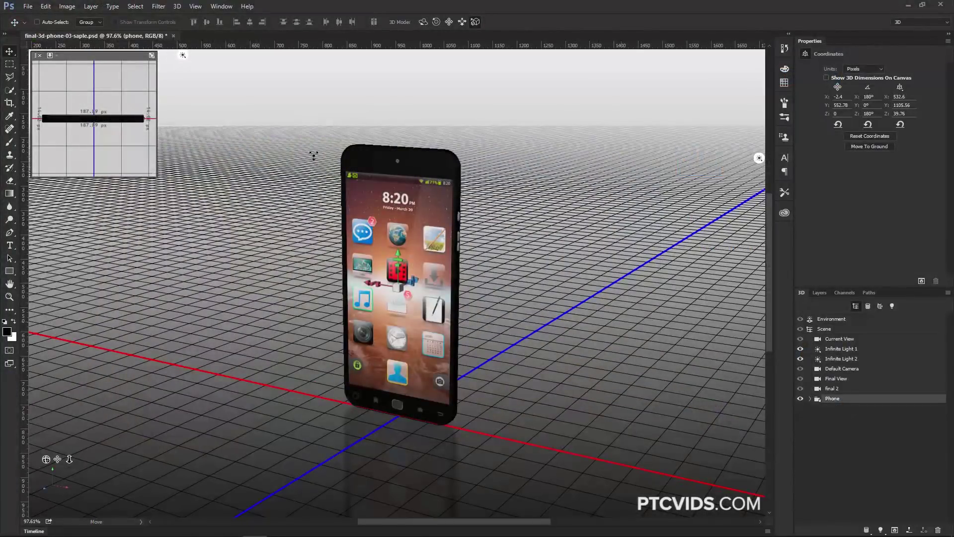
Switch back to Photoshop and open the Generate UVs options for the phone's 3D layer, accepting that the material textures are flattened
click(177, 7)
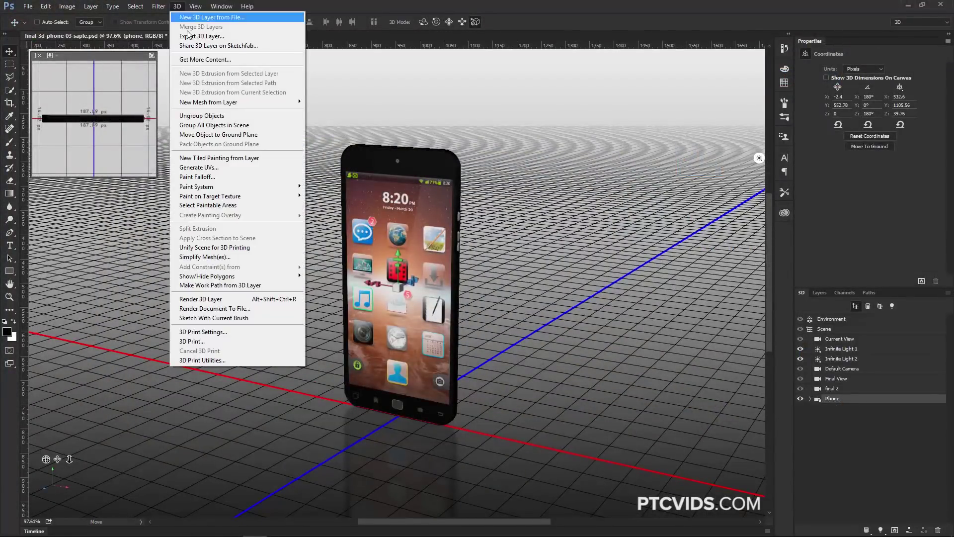
click(226, 169)
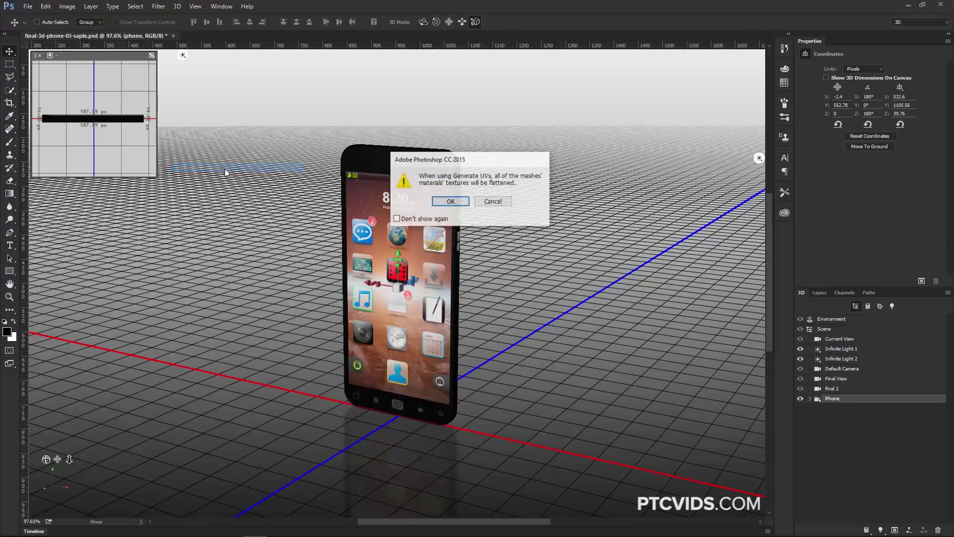
click(463, 203)
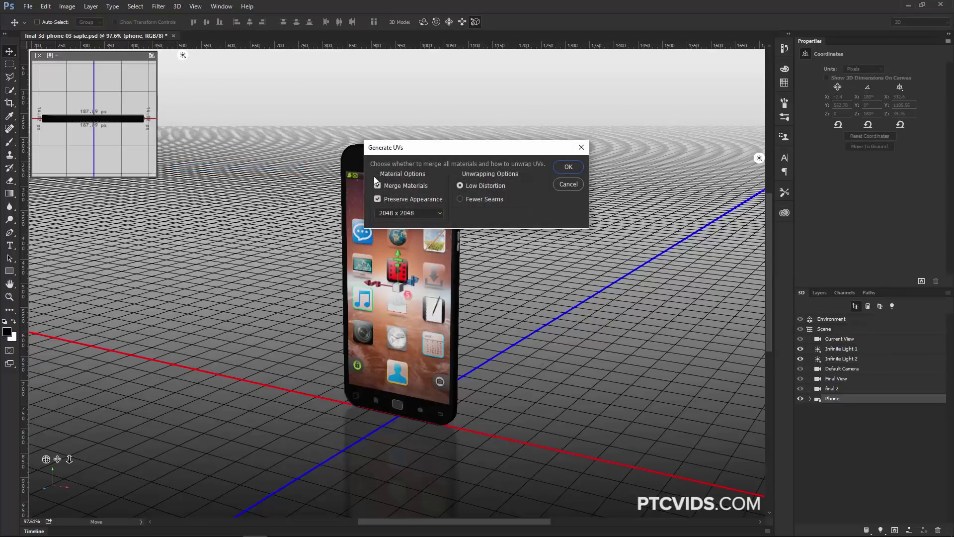